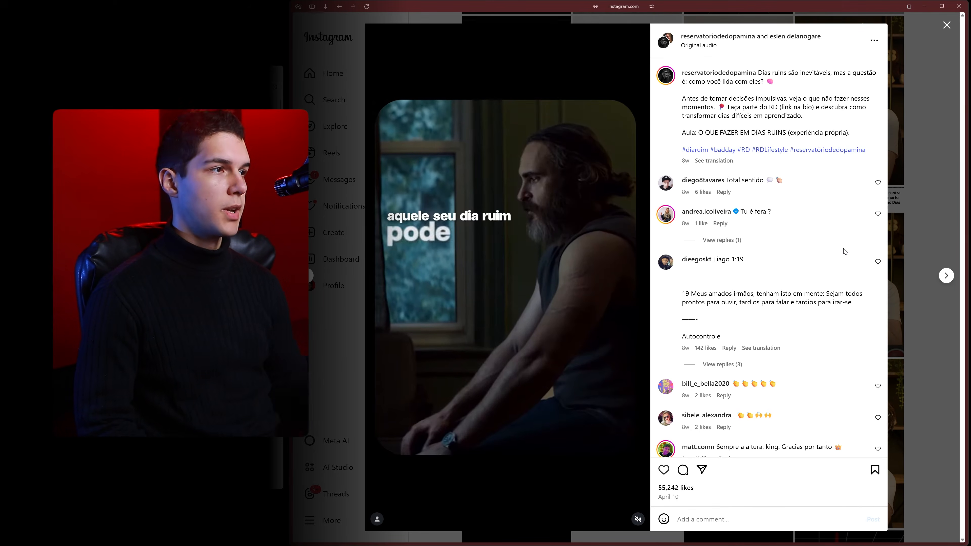
- Close the open reel and look through the reels grid of the reservatoriodedopamina profile for the editing style
{"action": "left_click", "coordinate": [936, 215]}
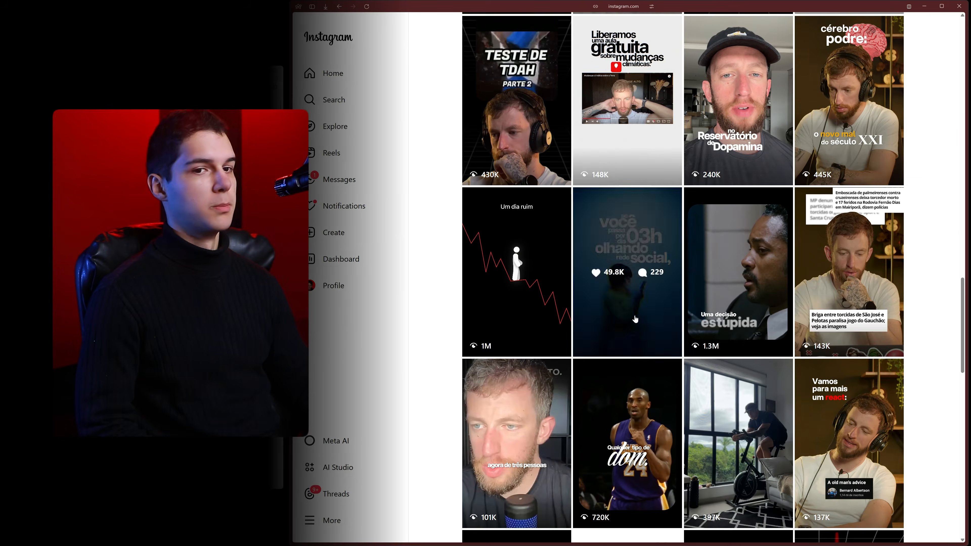
{"action": "scroll", "coordinate": [915, 254], "scroll_direction": "up", "scroll_amount": 8}
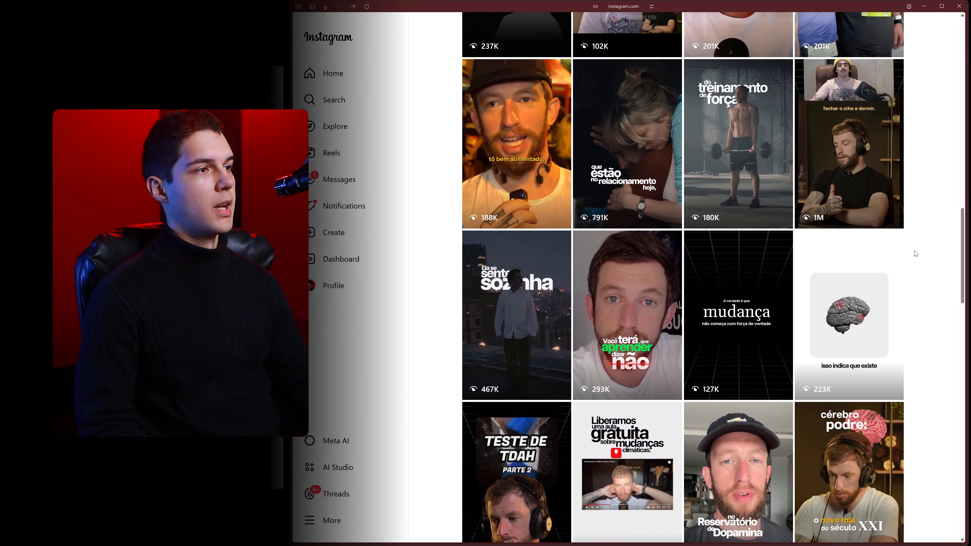
{"action": "scroll", "coordinate": [916, 254], "scroll_direction": "up", "scroll_amount": 15}
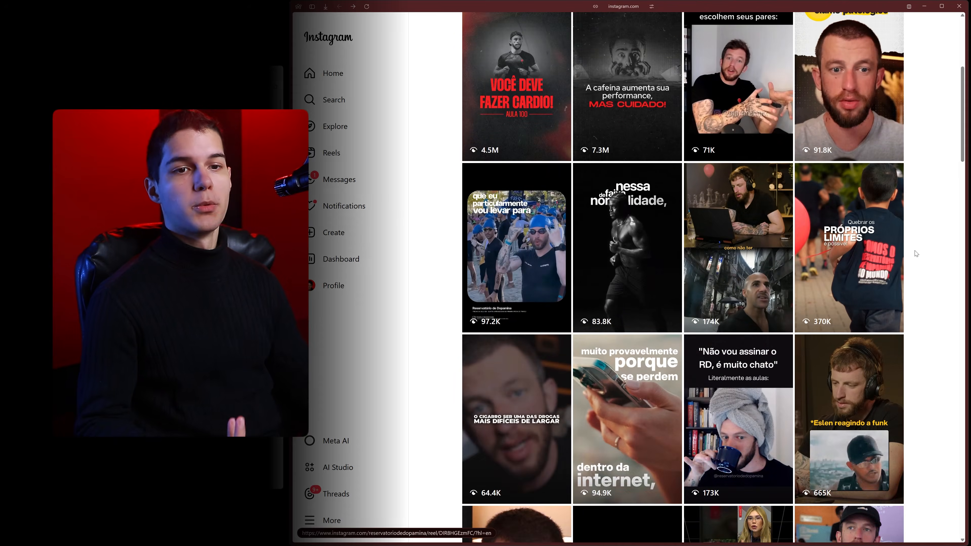
{"action": "scroll", "coordinate": [916, 254], "scroll_direction": "up", "scroll_amount": 6}
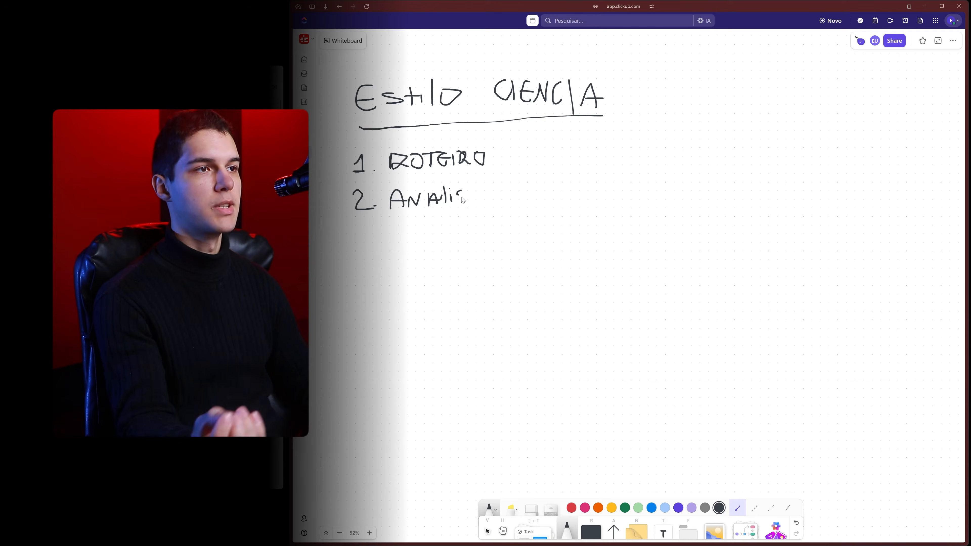
- Finish handwriting "ANALISAR" as item 2 of the Estilo CIENCIA list and underline "ROTEIRO" in item 1
{"action": "left_click", "coordinate": [467, 203]}
{"action": "mouse_move", "coordinate": [463, 195]}
{"action": "left_mouse_down"}
{"action": "mouse_move", "coordinate": [458, 206]}
{"action": "mouse_move", "coordinate": [477, 199]}
{"action": "left_mouse_up"}
{"action": "left_click_drag", "start_coordinate": [481, 204], "coordinate": [493, 203]}
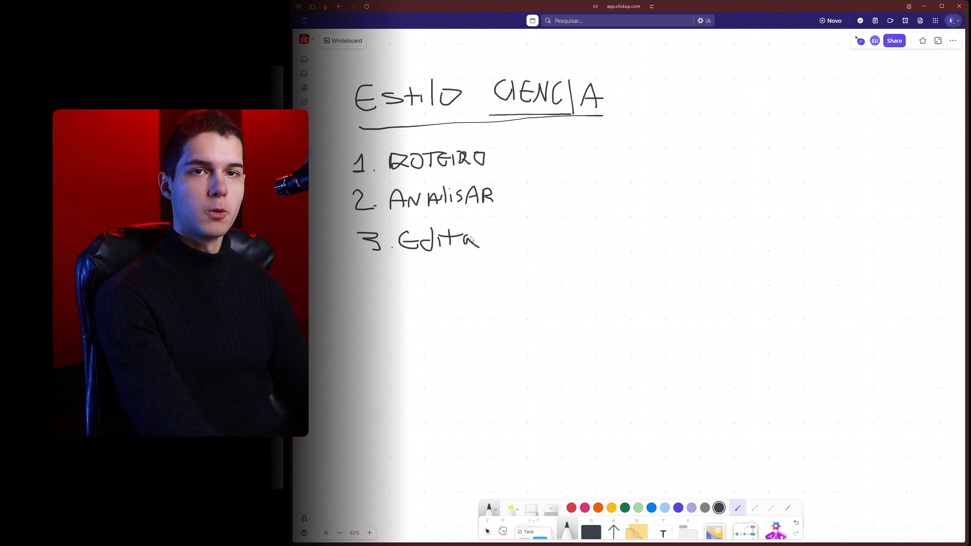
{"action": "left_click_drag", "start_coordinate": [387, 177], "coordinate": [491, 173]}
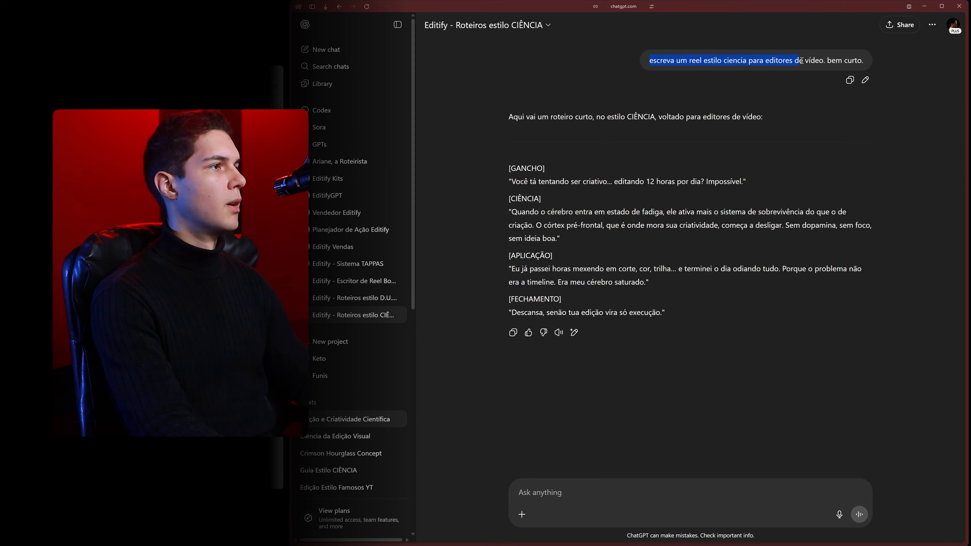
- Read through the generated CIÊNCIA-style reel script for video editors, highlighting its passages from the hook to the closing
{"action": "left_click", "coordinate": [719, 105]}
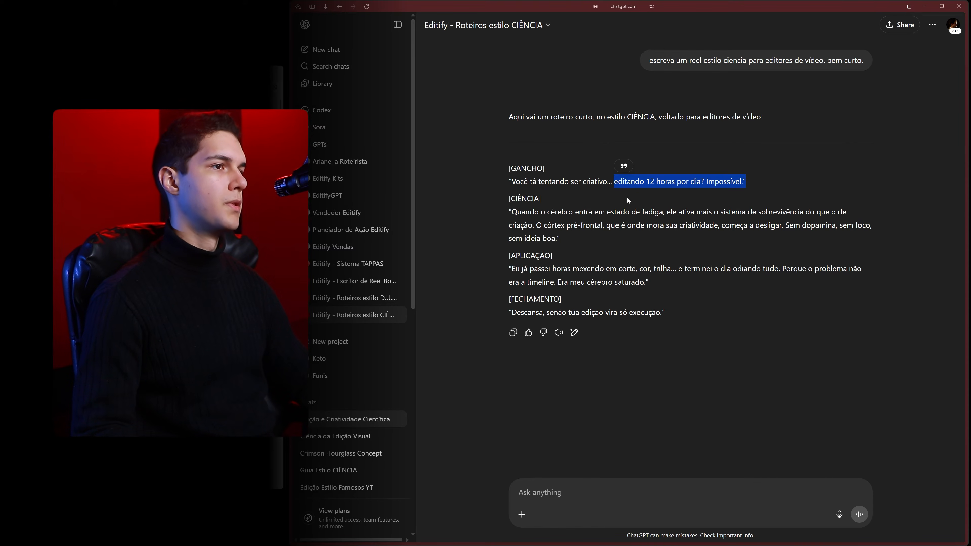
{"action": "left_click_drag", "start_coordinate": [509, 213], "coordinate": [514, 216]}
{"action": "left_click_drag", "start_coordinate": [688, 210], "coordinate": [685, 301]}
{"action": "left_click", "coordinate": [680, 290]}
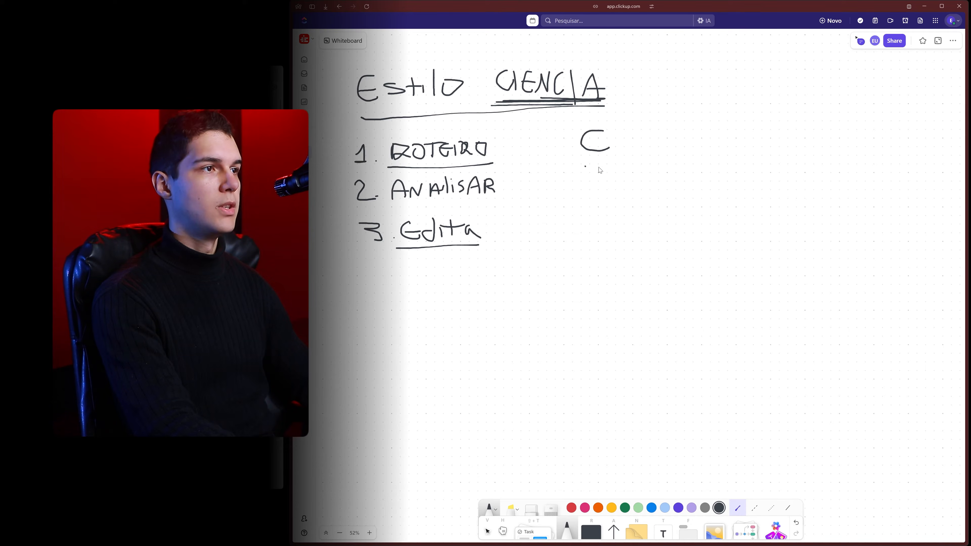
- Handwrite the letters of CIENCIA as a vertical acronym beside the numbered list
{"action": "left_click_drag", "start_coordinate": [584, 184], "coordinate": [622, 184]}
{"action": "left_click_drag", "start_coordinate": [607, 199], "coordinate": [604, 222]}
{"action": "left_click_drag", "start_coordinate": [588, 261], "coordinate": [605, 243]}
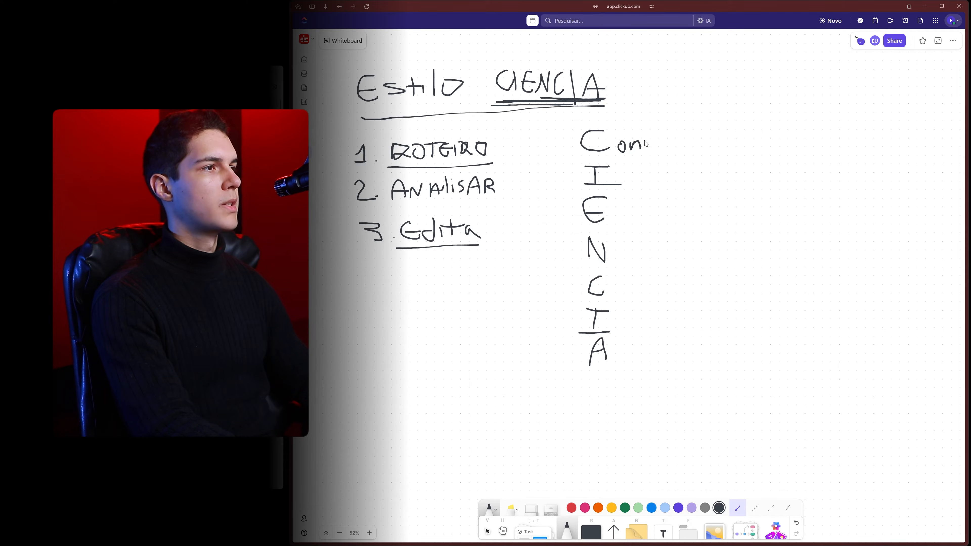
- Complete the first two acronym letters by handwriting "Conflito" for C and "Impacto" for I
{"action": "left_click_drag", "start_coordinate": [650, 143], "coordinate": [658, 142]}
{"action": "left_click_drag", "start_coordinate": [665, 132], "coordinate": [664, 151]}
{"action": "left_click_drag", "start_coordinate": [670, 141], "coordinate": [670, 151]}
{"action": "left_click_drag", "start_coordinate": [680, 133], "coordinate": [680, 147]}
{"action": "left_click_drag", "start_coordinate": [675, 140], "coordinate": [685, 139]}
{"action": "left_click_drag", "start_coordinate": [692, 139], "coordinate": [697, 140]}
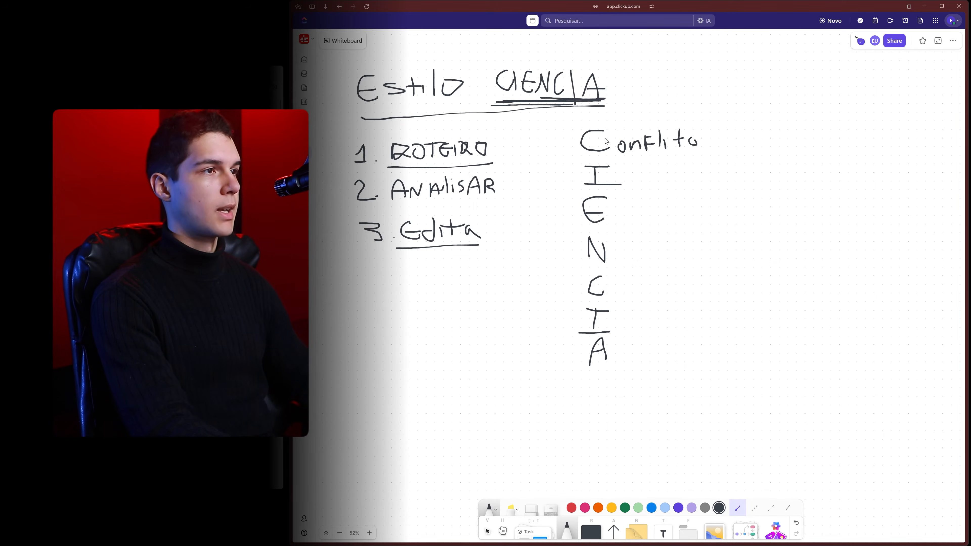
{"action": "left_click_drag", "start_coordinate": [634, 183], "coordinate": [693, 174]}
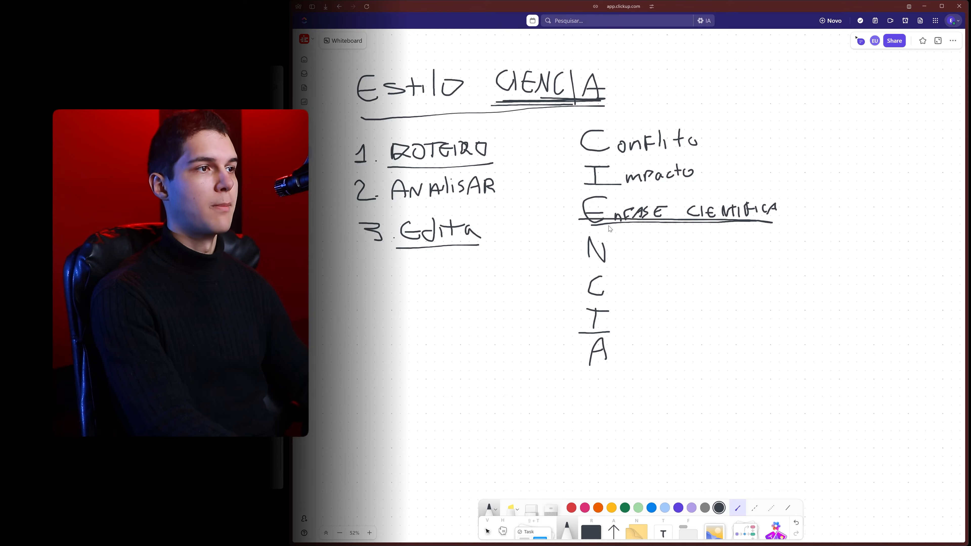
- Undo the underlines drawn beneath "Enfase Cientifica" in the acronym
{"action": "key", "text": "ctrl+z"}
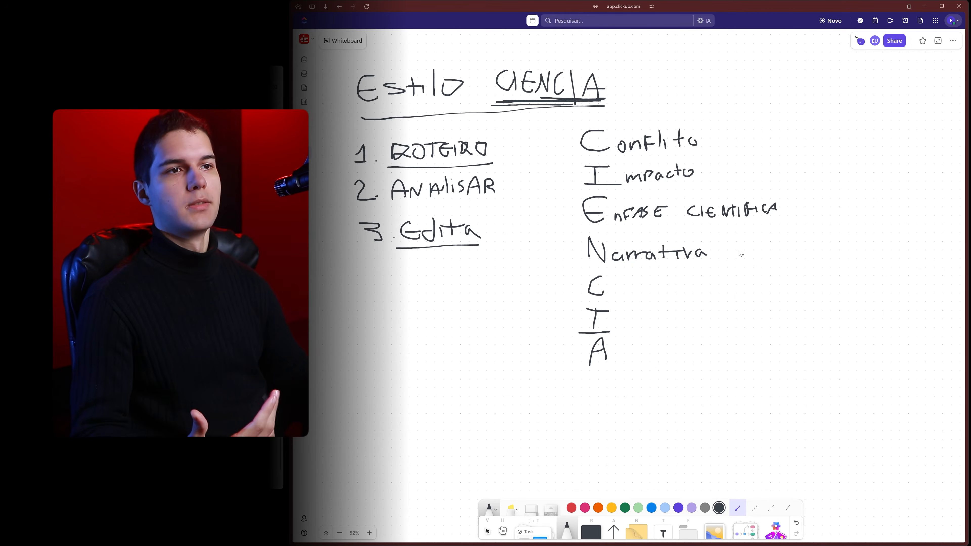
{"action": "left_click_drag", "start_coordinate": [592, 227], "coordinate": [597, 227]}
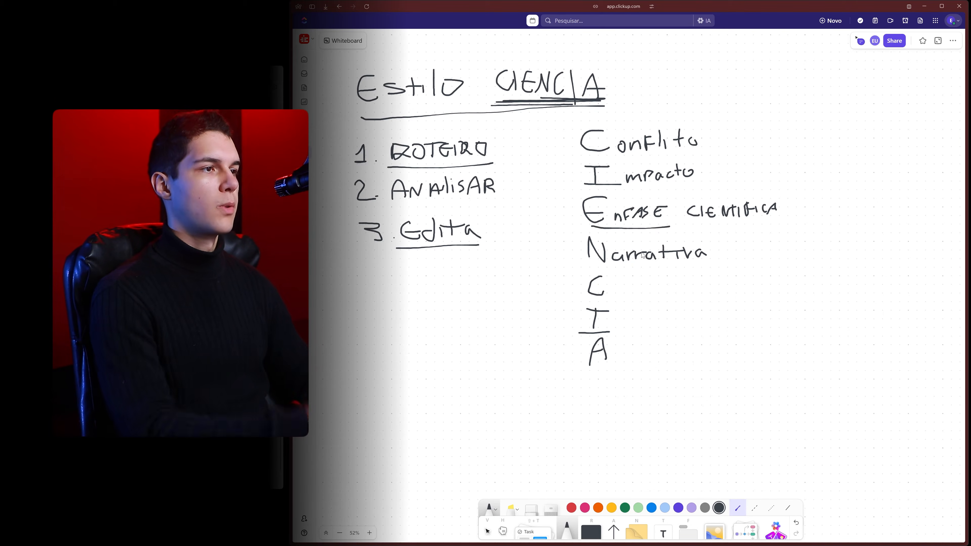
{"action": "key", "text": "ctrl+z"}
{"action": "key", "text": "ctrl+z"}
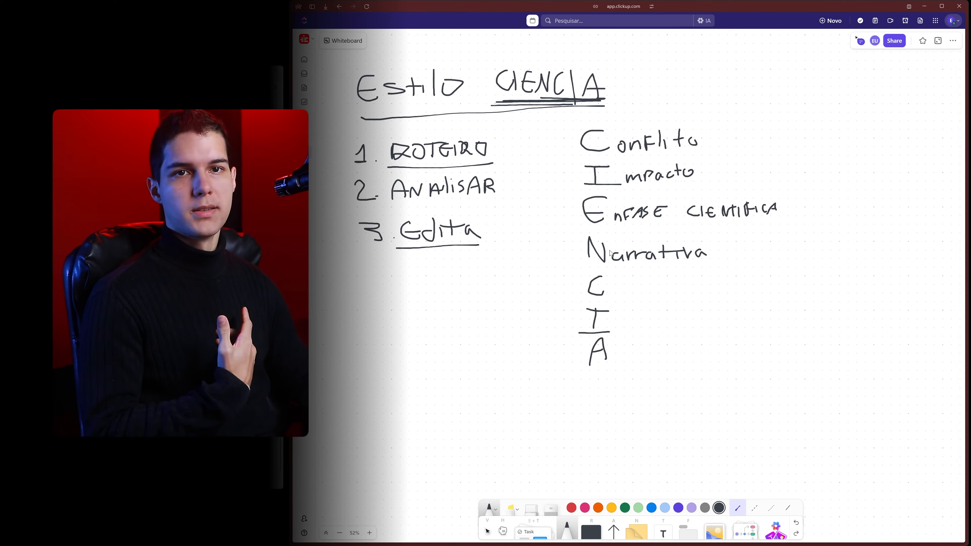
- Complete the second C of the acronym by handwriting "Clareza"
{"action": "mouse_move", "coordinate": [613, 278]}
{"action": "left_mouse_down"}
{"action": "mouse_move", "coordinate": [614, 295]}
{"action": "mouse_move", "coordinate": [650, 288]}
{"action": "left_mouse_up"}
{"action": "left_click_drag", "start_coordinate": [651, 291], "coordinate": [657, 293]}
{"action": "left_click_drag", "start_coordinate": [659, 285], "coordinate": [668, 292]}
{"action": "left_click_drag", "start_coordinate": [677, 287], "coordinate": [678, 294]}
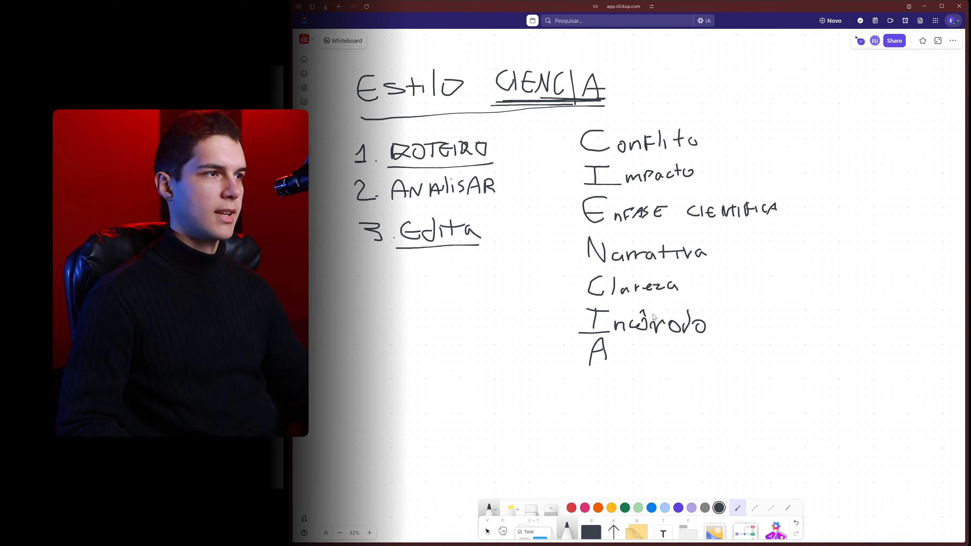
- Draw a bracket joining "Enfase Cientifica" and "Narrativa", and complete the last acronym letter as "Atenção"
{"action": "left_click_drag", "start_coordinate": [570, 266], "coordinate": [576, 263]}
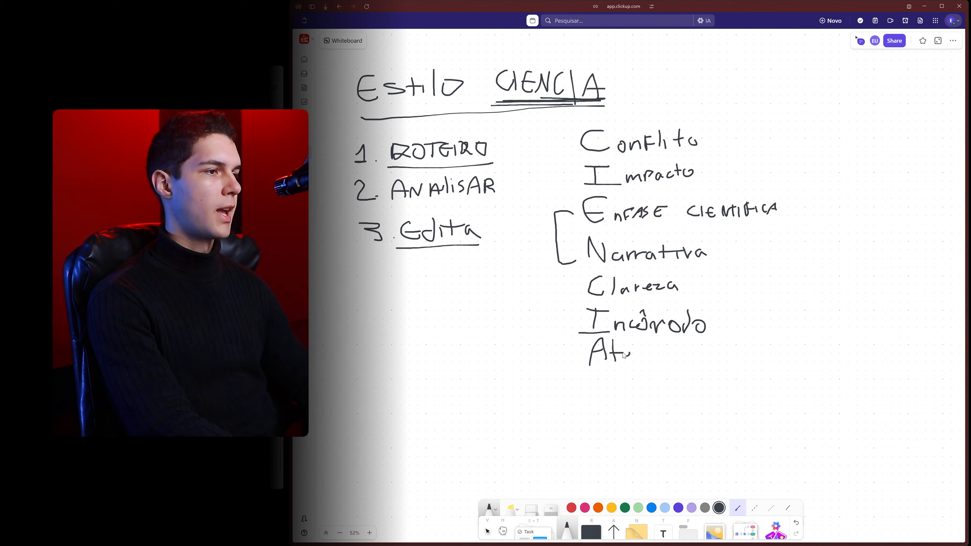
{"action": "left_click_drag", "start_coordinate": [641, 358], "coordinate": [683, 354]}
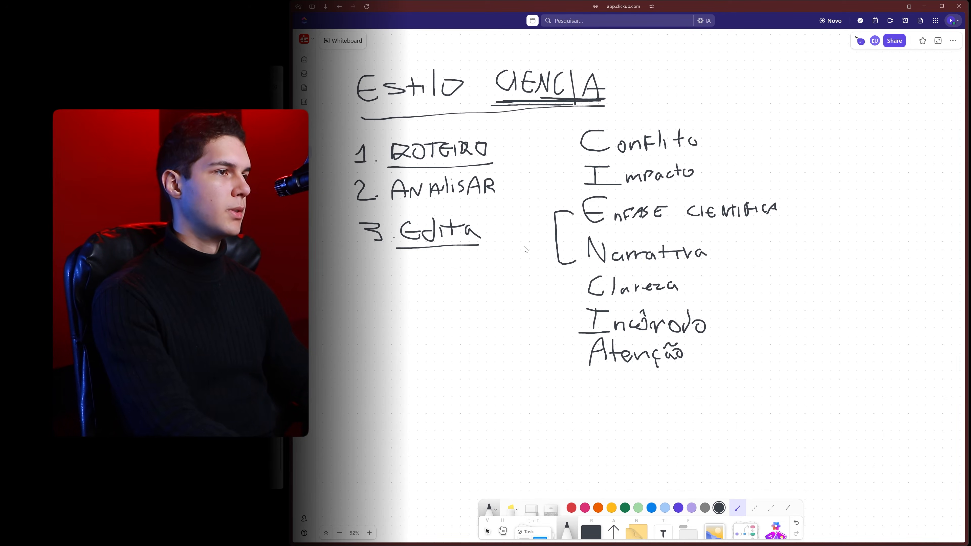
{"action": "mouse_move", "coordinate": [600, 267]}
{"action": "left_mouse_down"}
{"action": "mouse_move", "coordinate": [700, 229]}
{"action": "mouse_move", "coordinate": [606, 256]}
{"action": "left_mouse_up"}
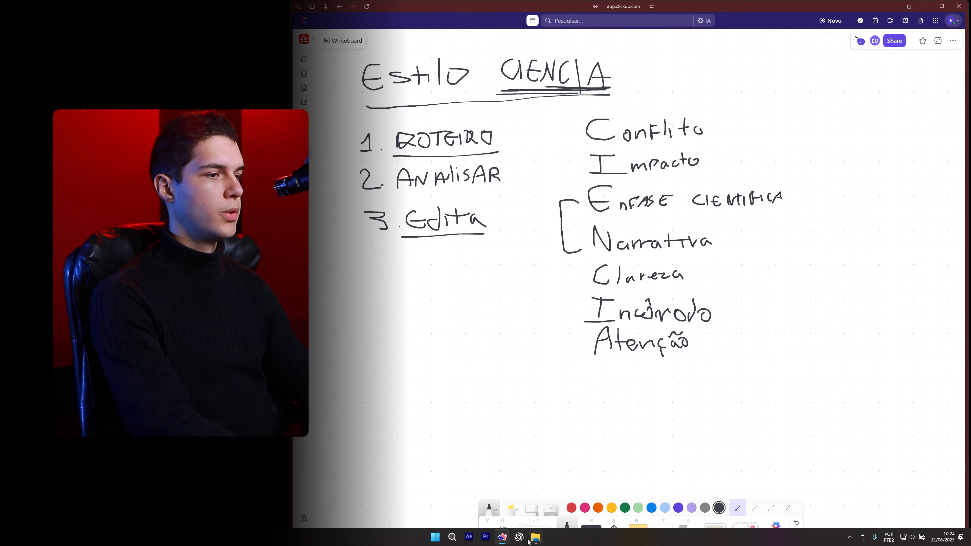
- Switch to the Downloads folder in File Explorer, enlarge its window and move it clear of the whiteboard
{"action": "left_click", "coordinate": [502, 538]}
{"action": "left_click_drag", "start_coordinate": [631, 99], "coordinate": [504, 66]}
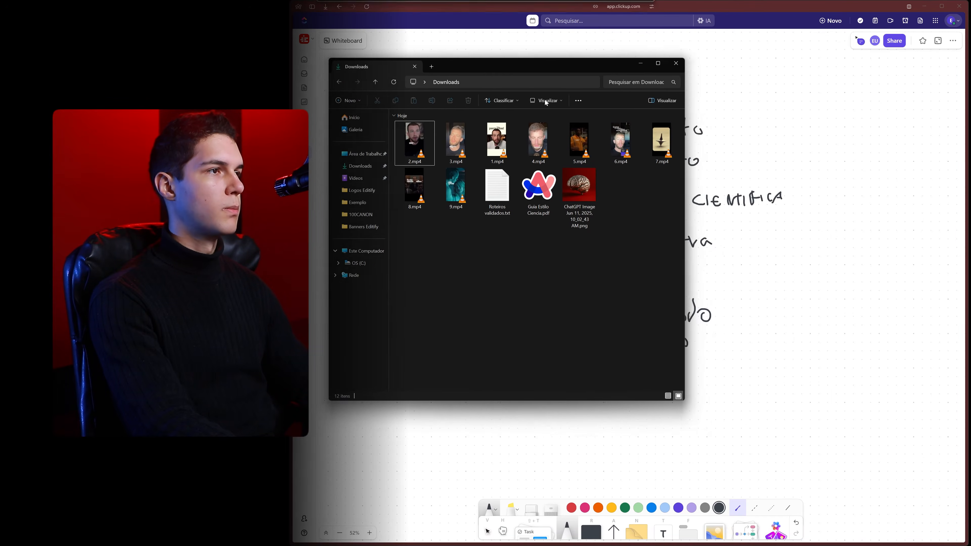
{"action": "left_click_drag", "start_coordinate": [682, 402], "coordinate": [811, 458]}
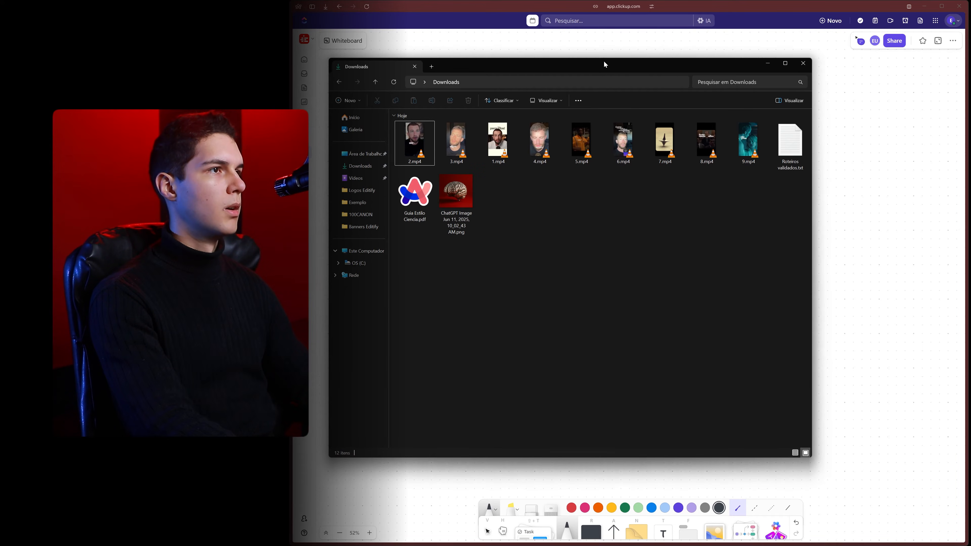
{"action": "left_click_drag", "start_coordinate": [604, 61], "coordinate": [668, 79]}
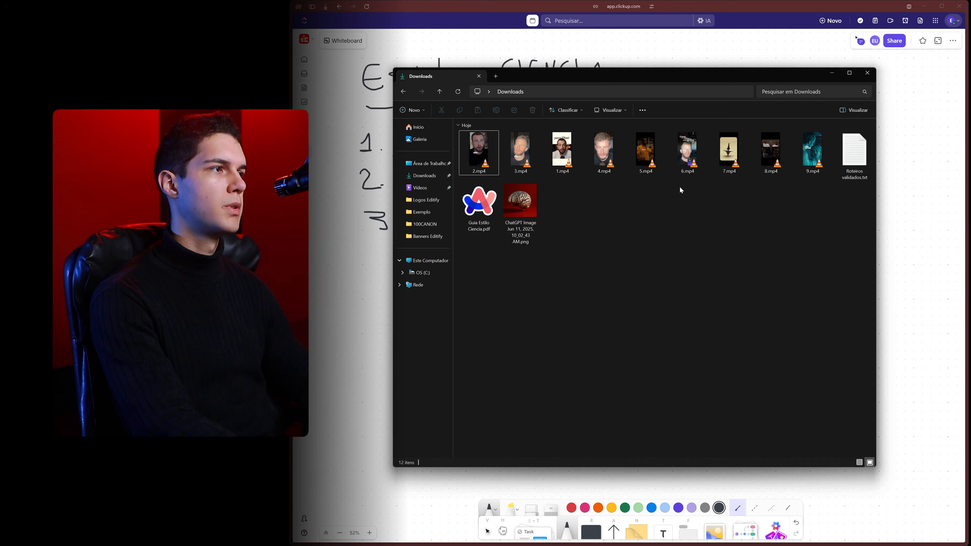
{"action": "left_click_drag", "start_coordinate": [586, 75], "coordinate": [202, 27]}
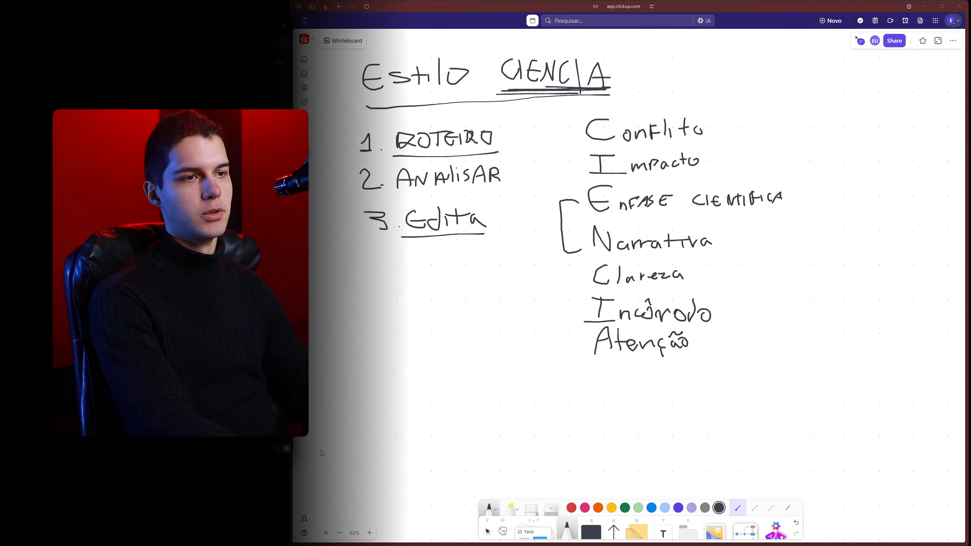
{"action": "mouse_move", "coordinate": [294, 456]}
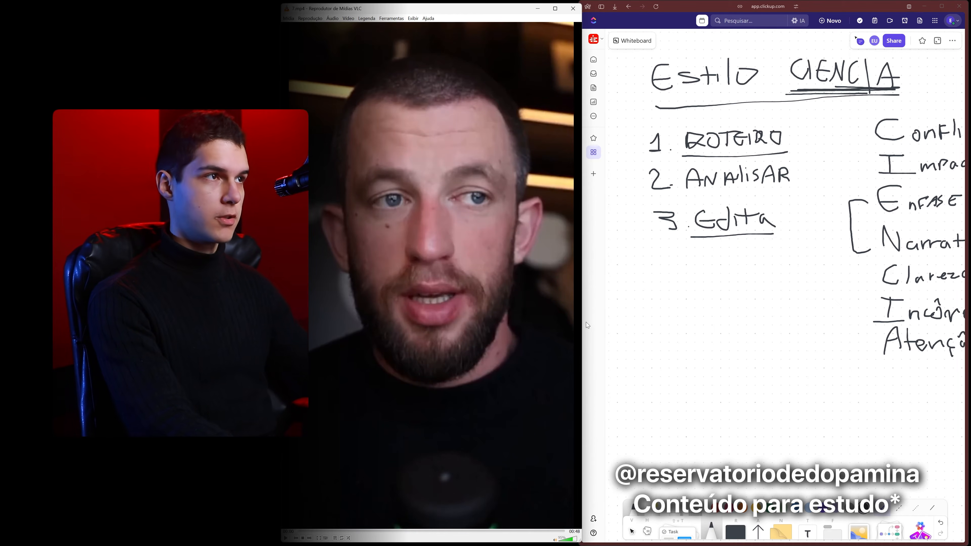
- Draw a horizontal divider below the numbered list and a vertical line down from its end to frame a notes area
{"action": "left_click", "coordinate": [834, 265]}
{"action": "left_click_drag", "start_coordinate": [823, 255], "coordinate": [827, 248]}
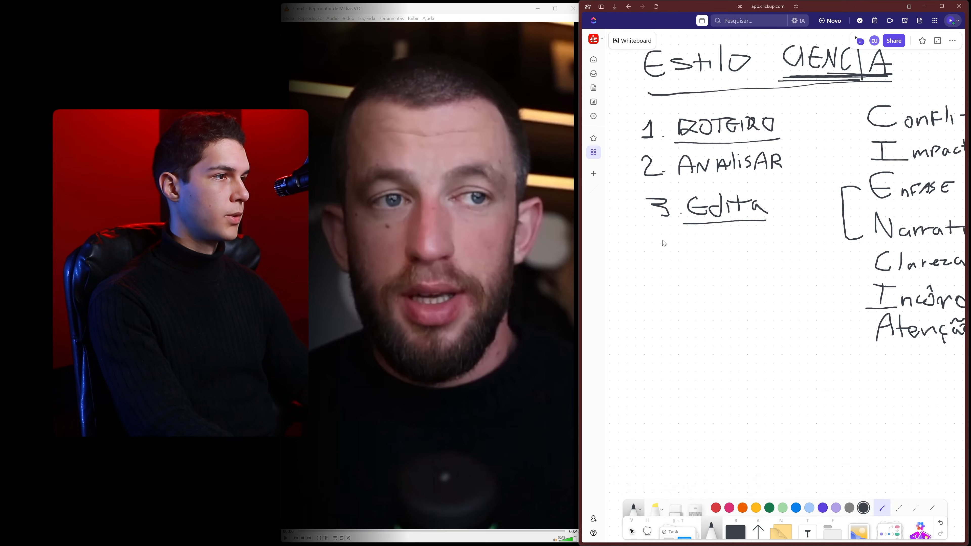
{"action": "left_click_drag", "start_coordinate": [655, 237], "coordinate": [821, 237]}
{"action": "left_click_drag", "start_coordinate": [840, 312], "coordinate": [840, 328]}
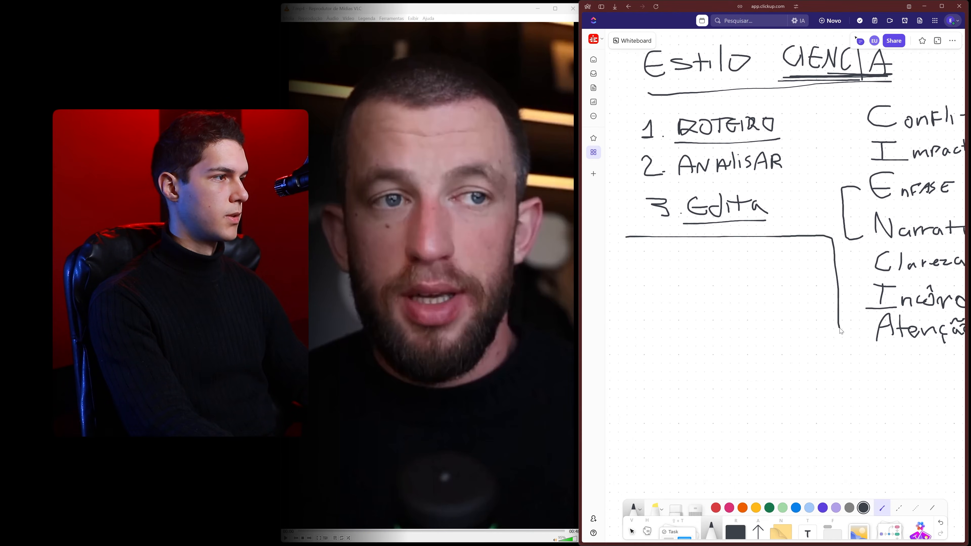
- Play the opening of the reel and handwrite "FACE TRACKING", without an underline, as the first note below the divider
{"action": "mouse_move", "coordinate": [604, 274]}
{"action": "left_click", "coordinate": [392, 360]}
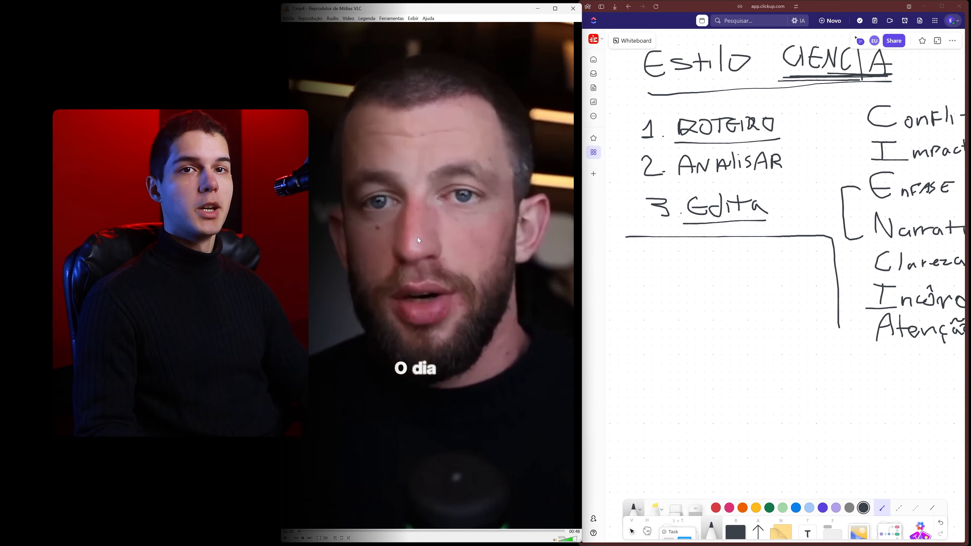
{"action": "left_click_drag", "start_coordinate": [633, 259], "coordinate": [634, 273]}
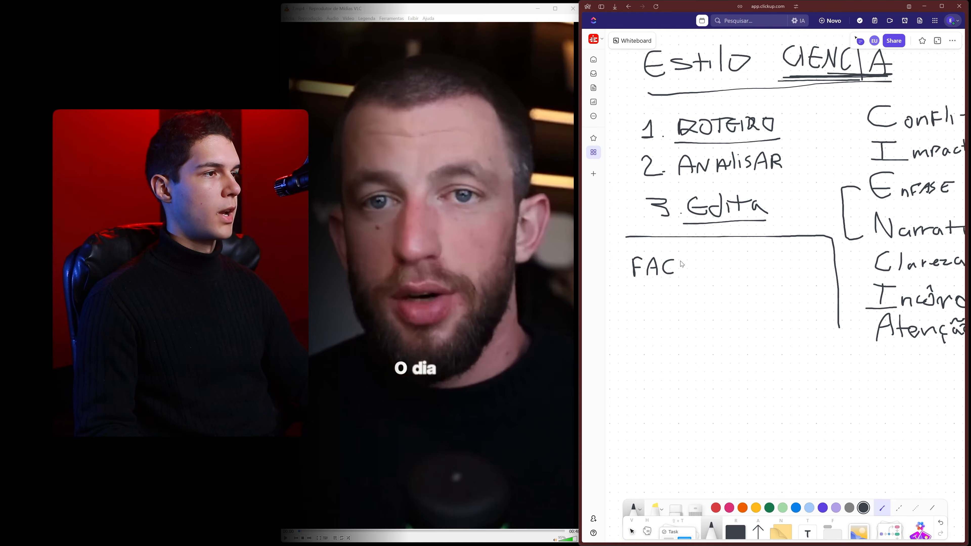
{"action": "left_click_drag", "start_coordinate": [700, 257], "coordinate": [788, 264]}
{"action": "left_click_drag", "start_coordinate": [704, 275], "coordinate": [787, 273]}
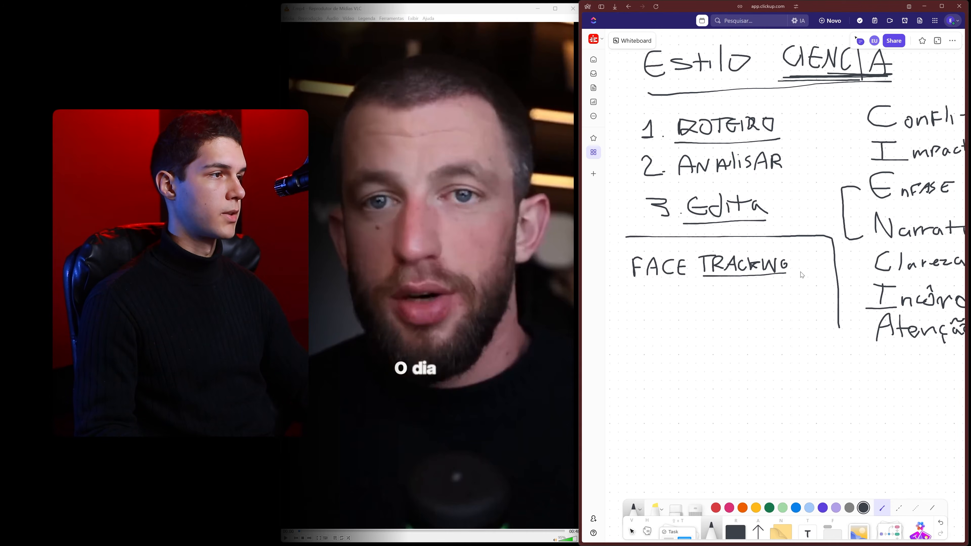
{"action": "key", "text": "ctrl+z"}
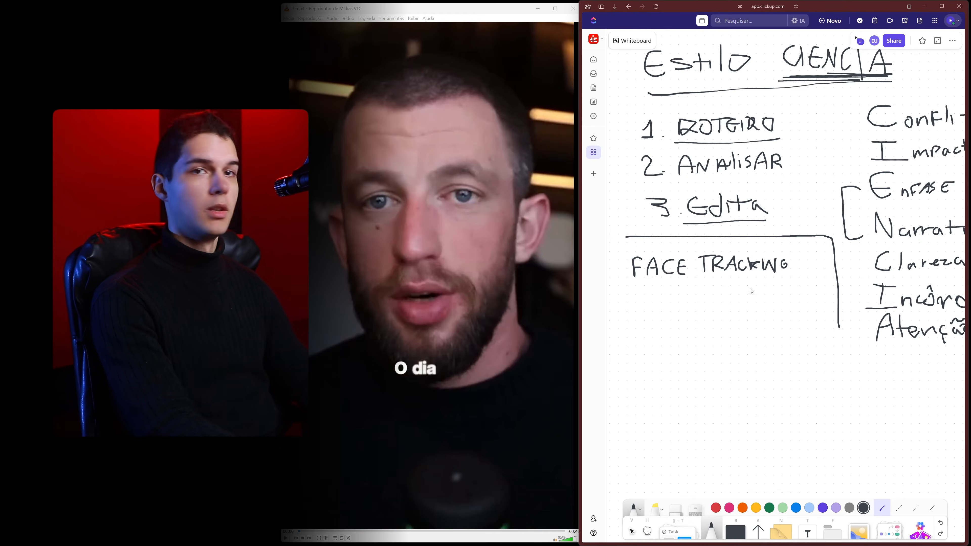
- Replay the reel from its start in VLC to examine the opening shot and the cut that follows it
{"action": "left_click", "coordinate": [301, 532]}
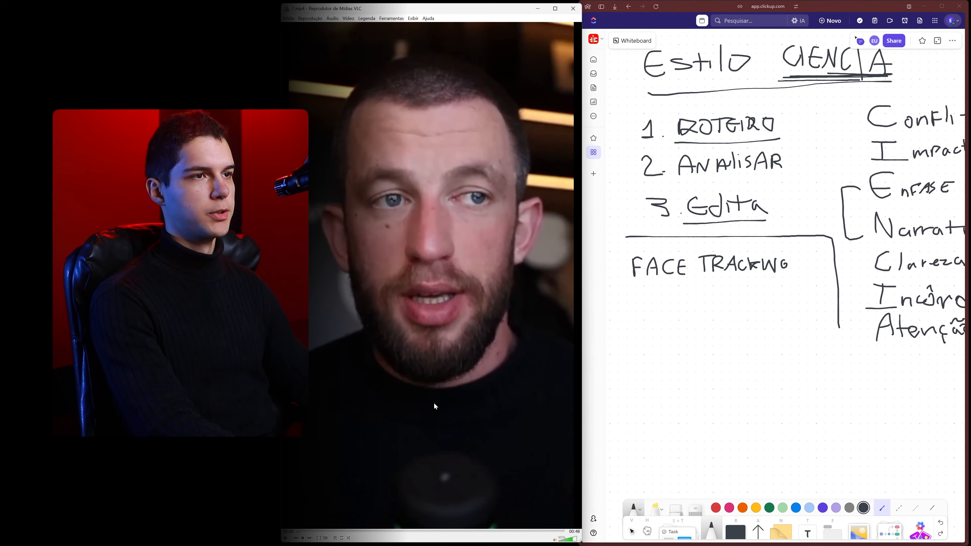
{"action": "key", "text": "space"}
{"action": "key", "text": "space"}
{"action": "left_click_drag", "start_coordinate": [302, 531], "coordinate": [293, 532]}
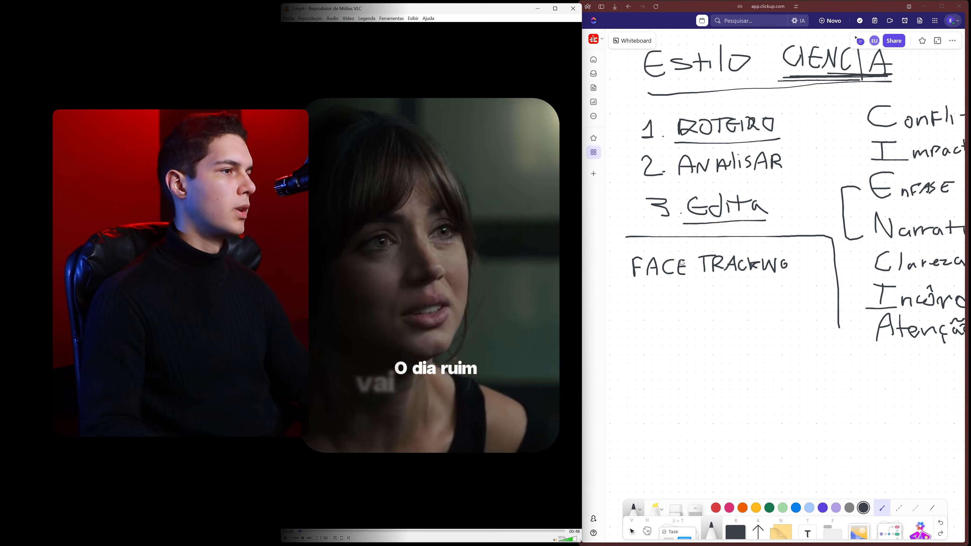
- Handwrite "CENAS DE FILMES" as the second note, below "FACE TRACKING"
{"action": "left_click_drag", "start_coordinate": [636, 293], "coordinate": [631, 308]}
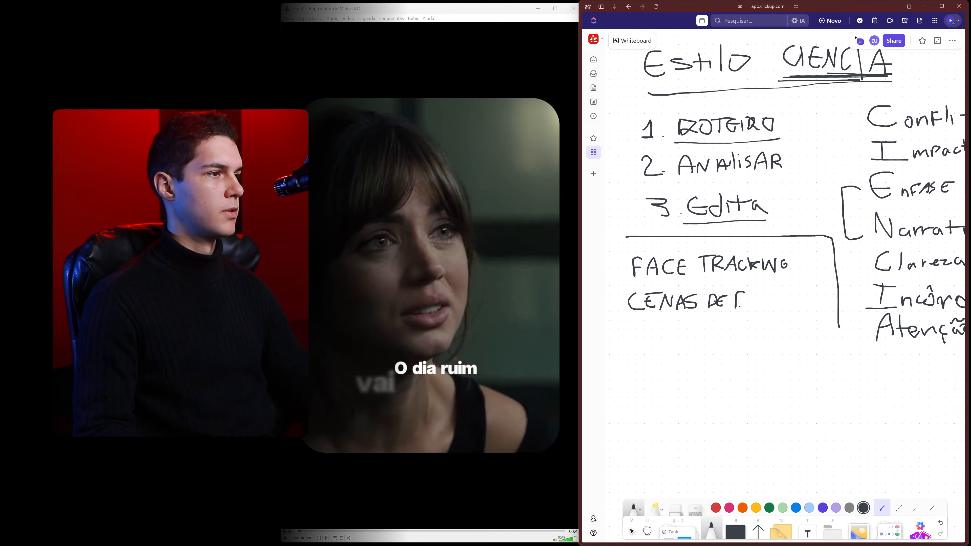
{"action": "left_click_drag", "start_coordinate": [763, 308], "coordinate": [776, 307]}
{"action": "left_click_drag", "start_coordinate": [788, 296], "coordinate": [791, 310]}
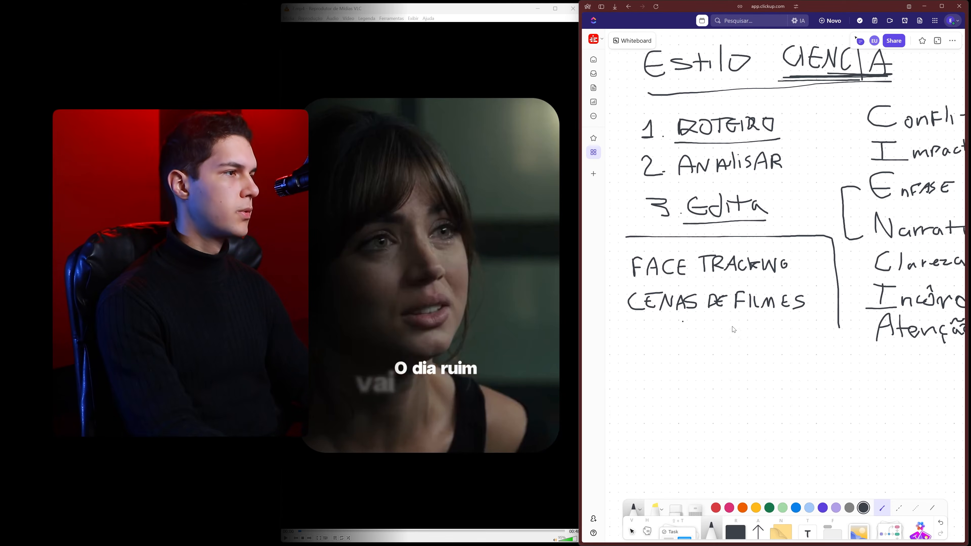
- Sketch a wide frame crossed by a taller vertical frame below "Atenção", and scribble over the areas on both sides
{"action": "scroll", "coordinate": [731, 330], "scroll_direction": "down", "scroll_amount": 3}
{"action": "scroll", "coordinate": [730, 330], "scroll_direction": "right", "scroll_amount": 2}
{"action": "scroll", "coordinate": [833, 244], "scroll_direction": "right", "scroll_amount": 1}
{"action": "left_click_drag", "start_coordinate": [752, 260], "coordinate": [843, 260]}
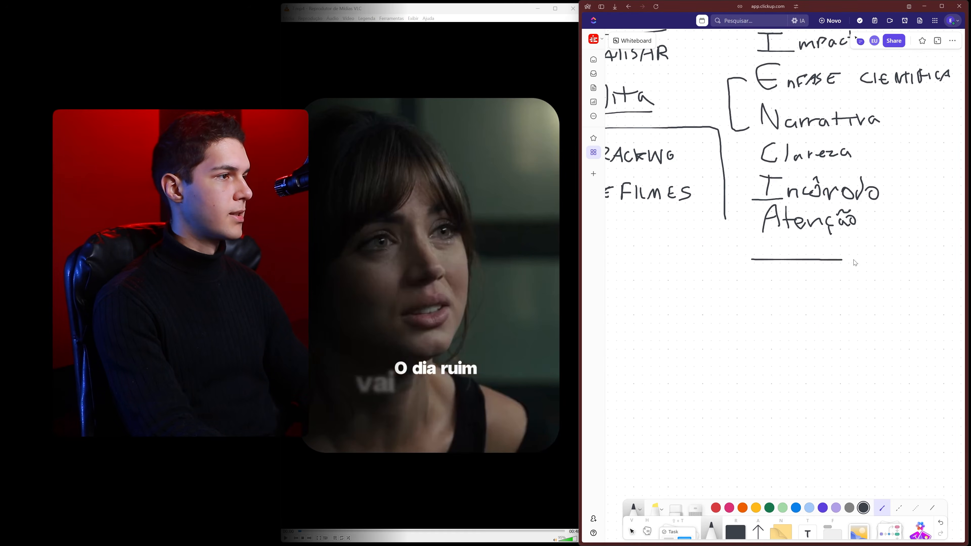
{"action": "left_click_drag", "start_coordinate": [754, 298], "coordinate": [859, 300]}
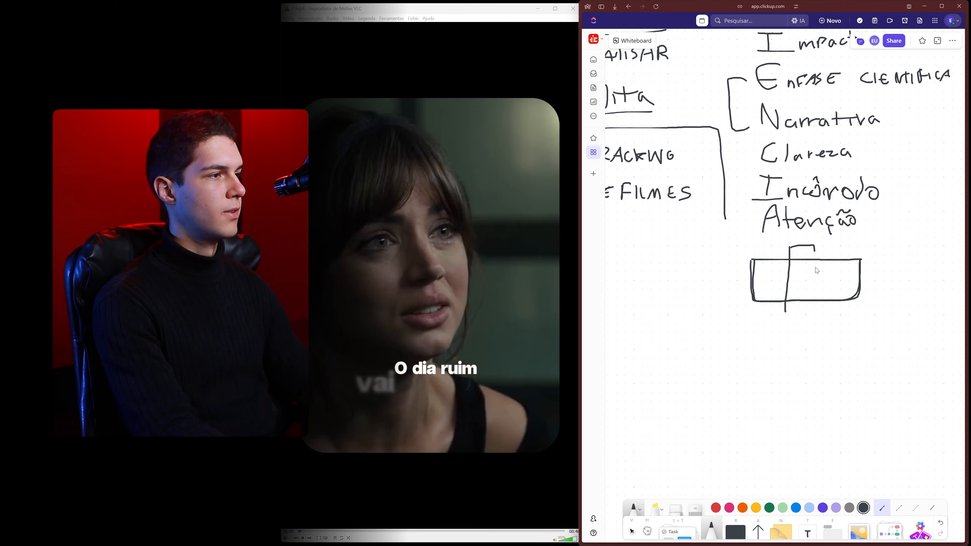
{"action": "mouse_move", "coordinate": [818, 271]}
{"action": "left_mouse_down"}
{"action": "mouse_move", "coordinate": [814, 302]}
{"action": "mouse_move", "coordinate": [797, 313]}
{"action": "left_mouse_up"}
{"action": "mouse_move", "coordinate": [764, 269]}
{"action": "left_mouse_down"}
{"action": "mouse_move", "coordinate": [776, 286]}
{"action": "mouse_move", "coordinate": [769, 296]}
{"action": "left_mouse_up"}
{"action": "left_click_drag", "start_coordinate": [821, 264], "coordinate": [849, 265]}
{"action": "mouse_move", "coordinate": [817, 270]}
{"action": "left_mouse_down"}
{"action": "mouse_move", "coordinate": [844, 274]}
{"action": "mouse_move", "coordinate": [837, 302]}
{"action": "left_mouse_up"}
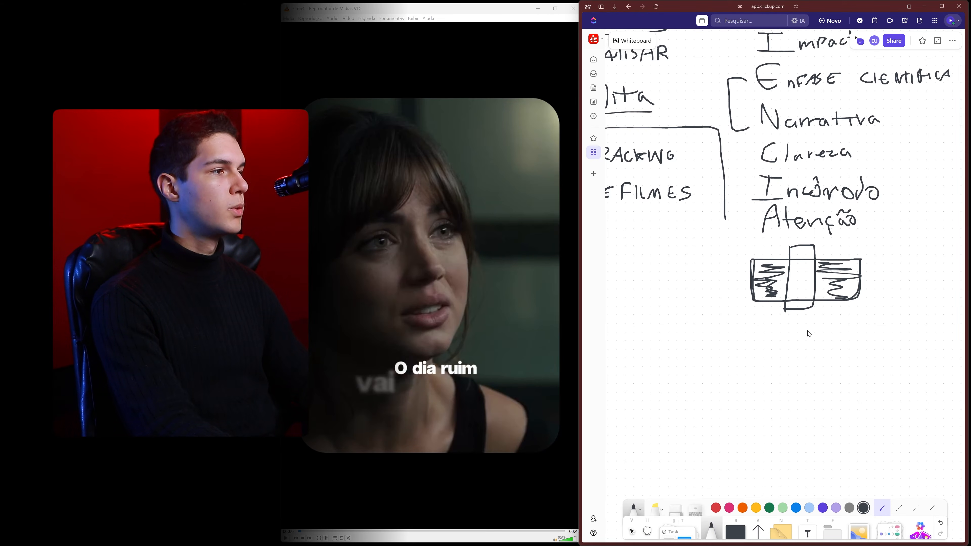
- Below that sketch, draw a vertical frame crossed by a horizontal band, and shade the areas above and below the band
{"action": "mouse_move", "coordinate": [781, 345]}
{"action": "left_mouse_down"}
{"action": "mouse_move", "coordinate": [776, 391]}
{"action": "mouse_move", "coordinate": [816, 389]}
{"action": "mouse_move", "coordinate": [820, 339]}
{"action": "left_mouse_up"}
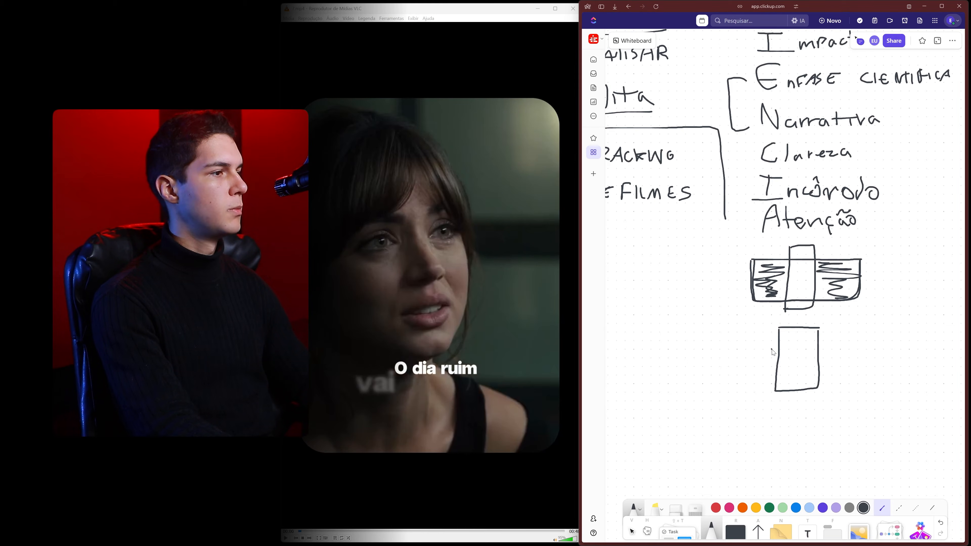
{"action": "left_click_drag", "start_coordinate": [814, 349], "coordinate": [773, 374]}
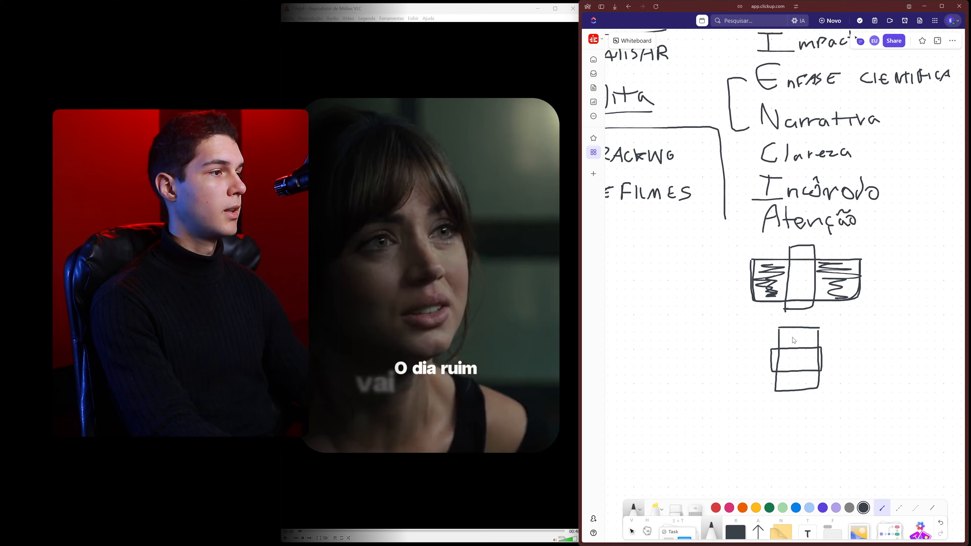
{"action": "left_click_drag", "start_coordinate": [782, 341], "coordinate": [815, 339]}
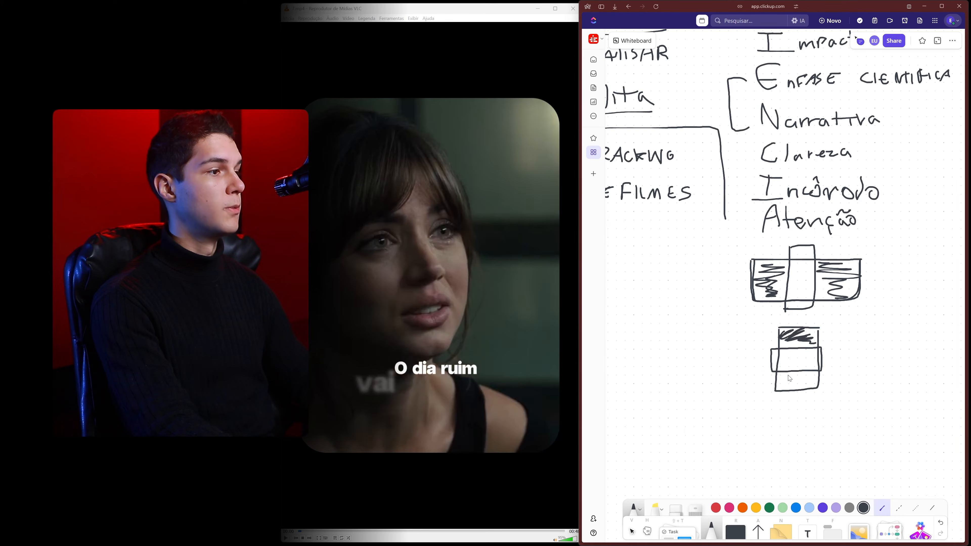
{"action": "left_click_drag", "start_coordinate": [790, 381], "coordinate": [815, 388]}
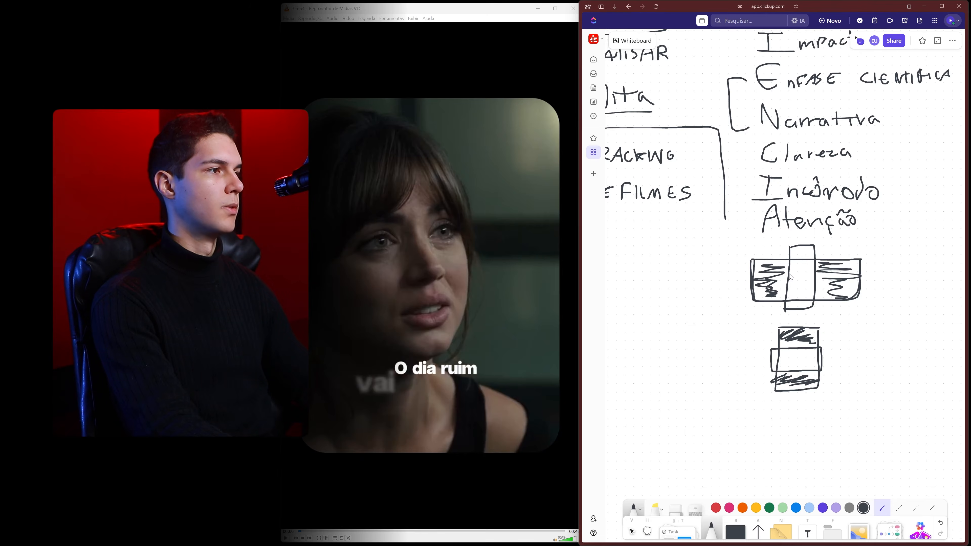
- Return to the notes area, play more of the reel in VLC, and handwrite "EMOÇÕES" below "CENAS DE FILMES"
{"action": "scroll", "coordinate": [791, 277], "scroll_direction": "up", "scroll_amount": 3}
{"action": "scroll", "coordinate": [791, 277], "scroll_direction": "left", "scroll_amount": 5}
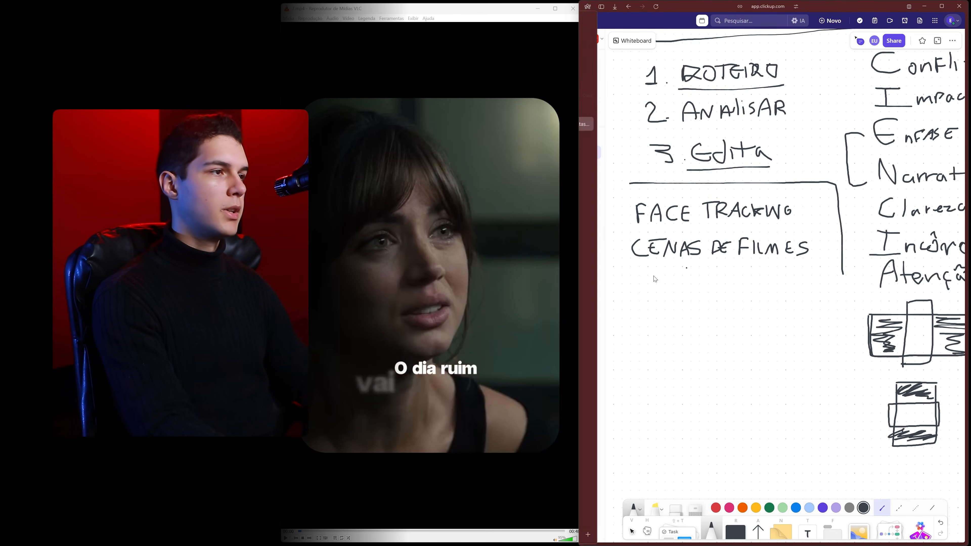
{"action": "left_click_drag", "start_coordinate": [729, 282], "coordinate": [723, 275]}
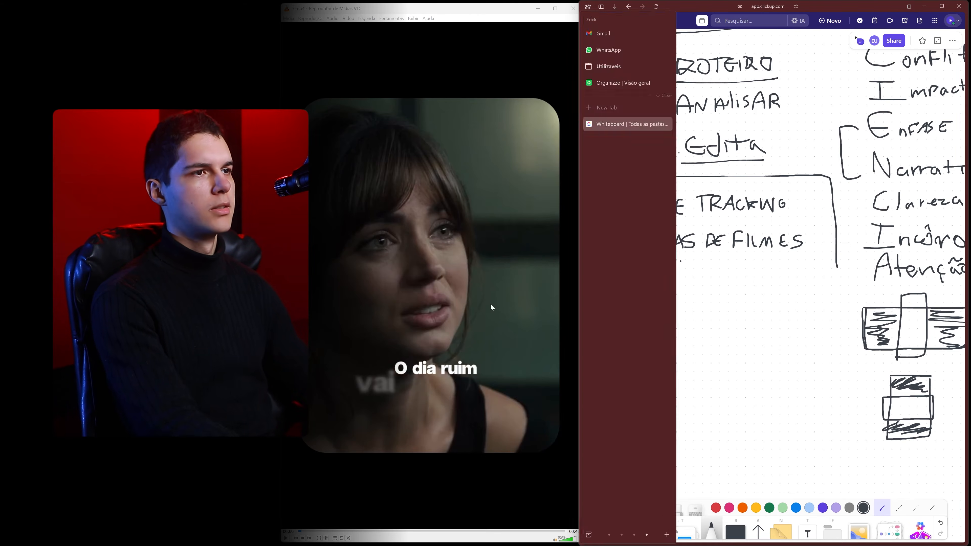
{"action": "left_click", "coordinate": [491, 304]}
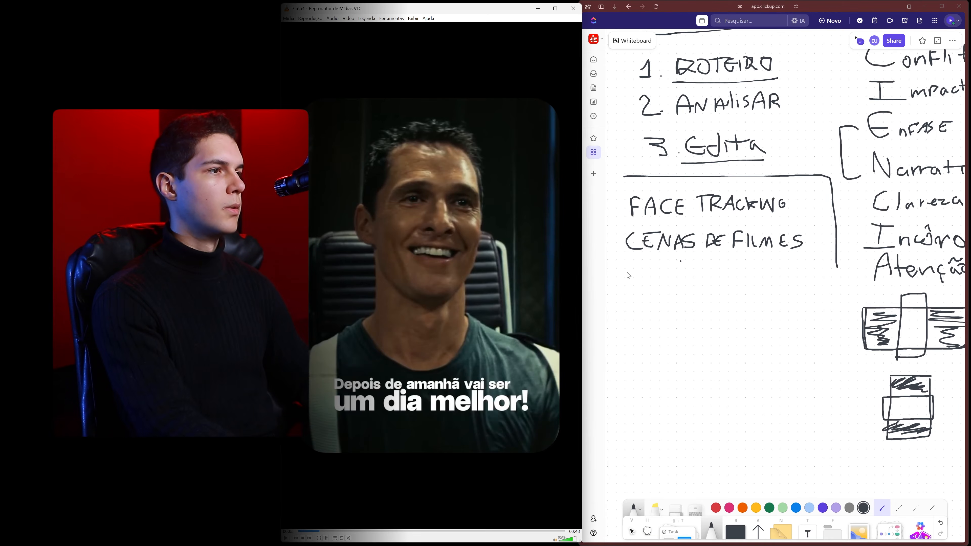
{"action": "left_click", "coordinate": [640, 274]}
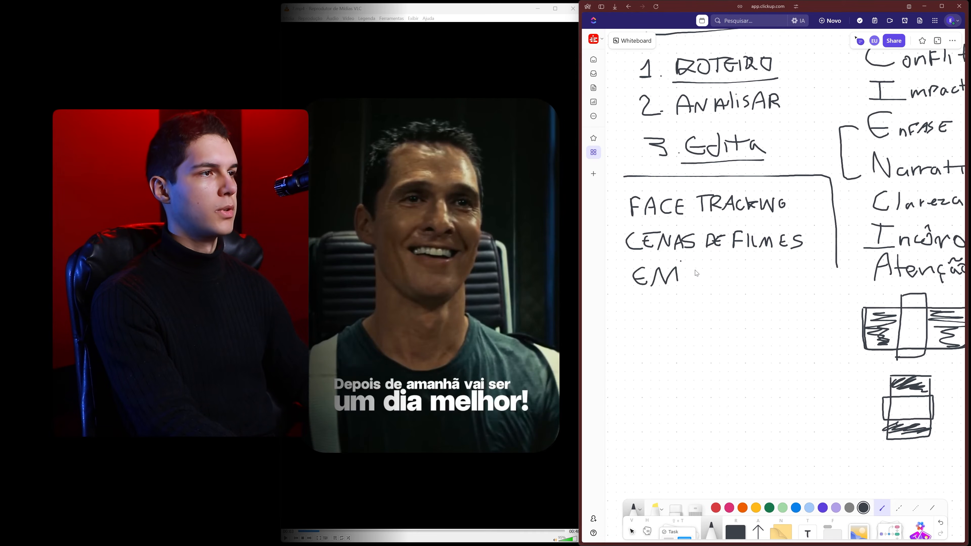
{"action": "left_click_drag", "start_coordinate": [700, 270], "coordinate": [703, 272]}
{"action": "left_click_drag", "start_coordinate": [720, 271], "coordinate": [713, 283]}
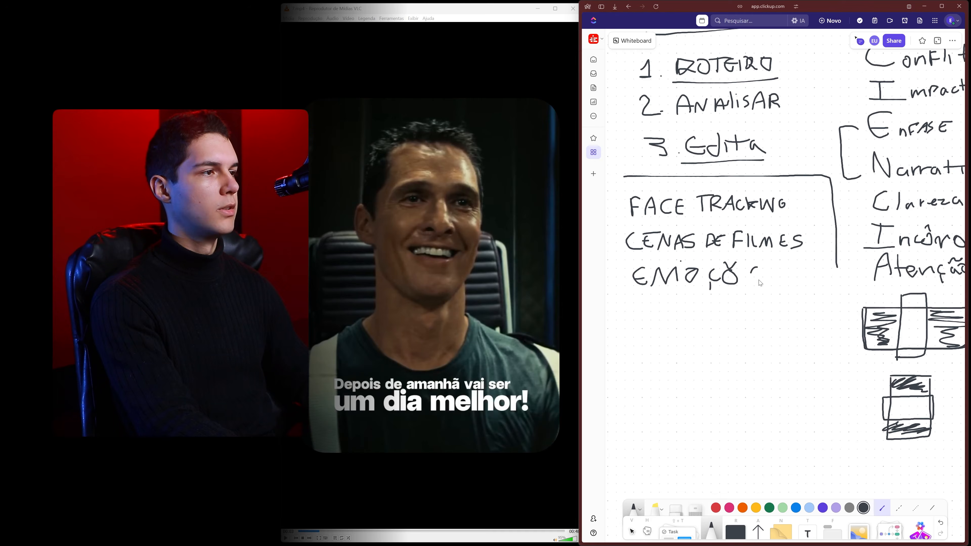
{"action": "left_click_drag", "start_coordinate": [780, 264], "coordinate": [773, 281]}
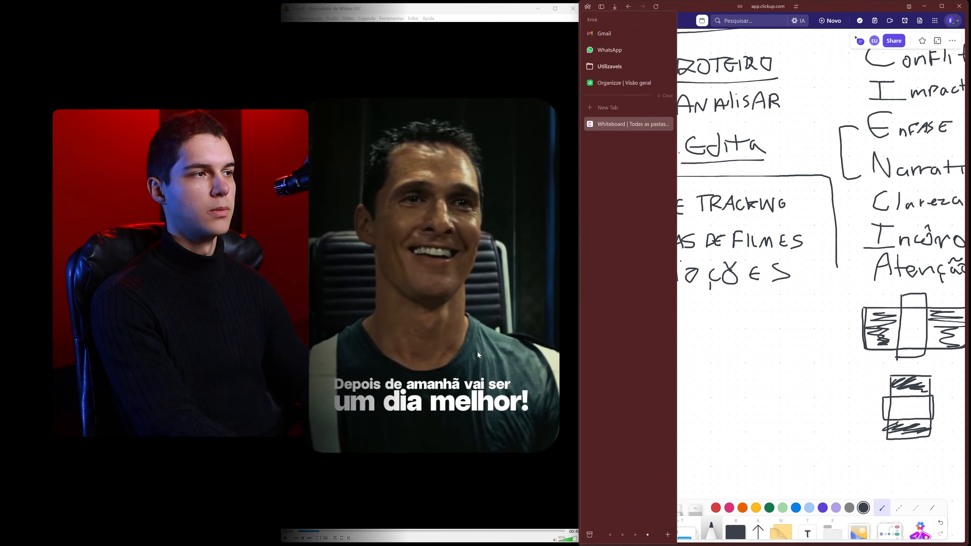
- Examine the captions further into the reel, and handwrite the notes "LEGENDAS" and "PALAVRAS", the latter marked with a star
{"action": "left_click", "coordinate": [348, 532]}
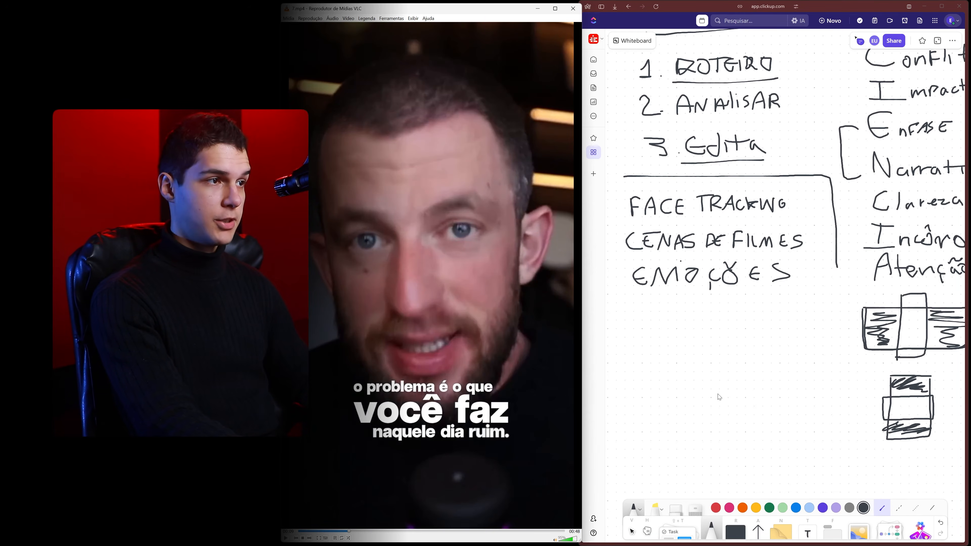
{"action": "left_click", "coordinate": [634, 319]}
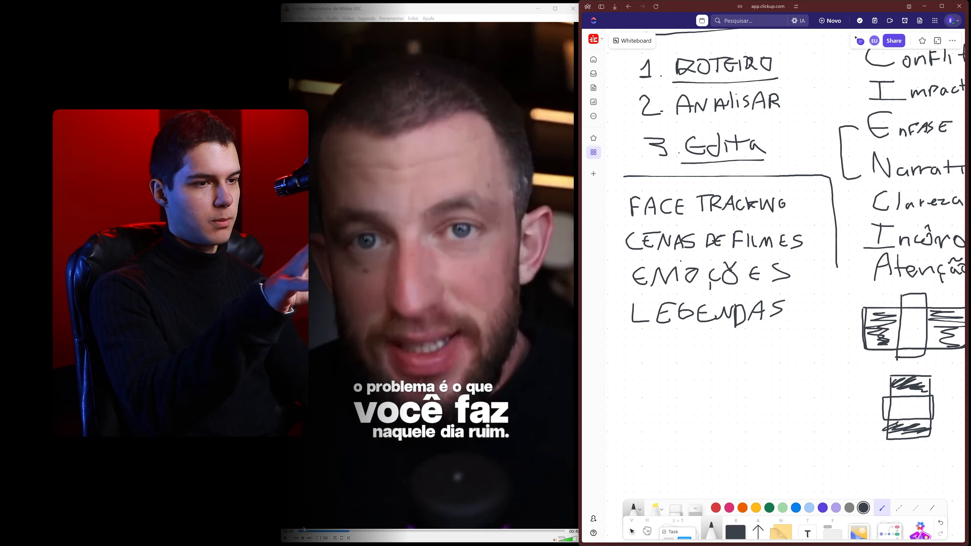
{"action": "left_click", "coordinate": [286, 538]}
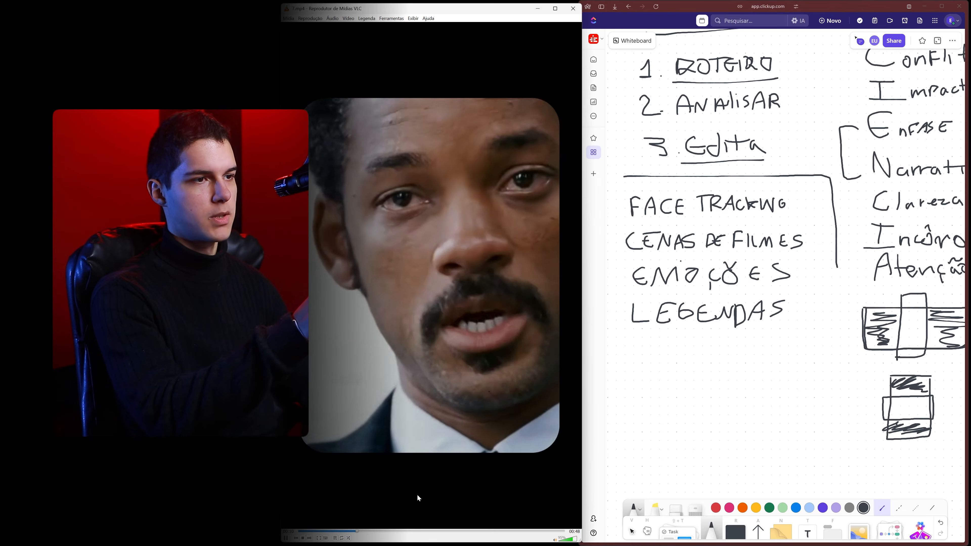
{"action": "key", "text": "space"}
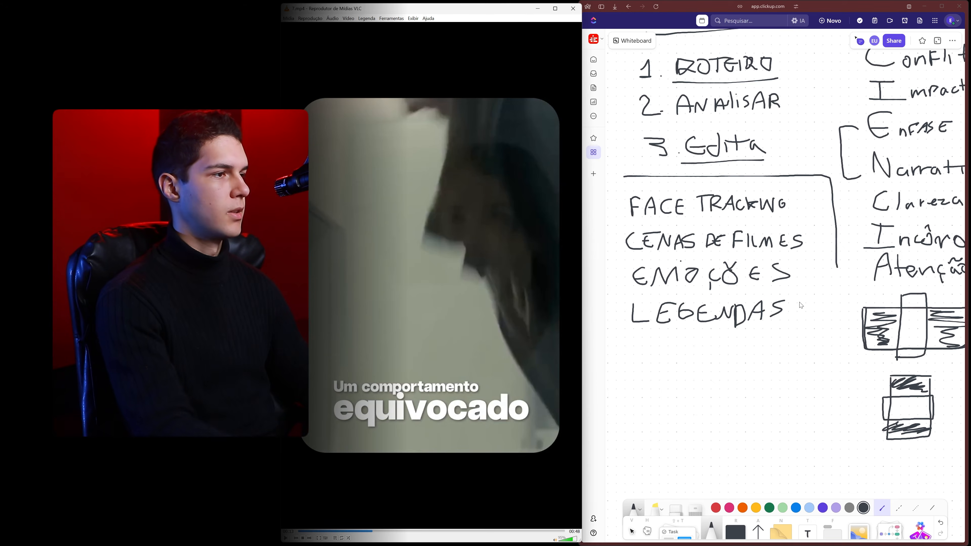
{"action": "left_click_drag", "start_coordinate": [630, 340], "coordinate": [637, 349]}
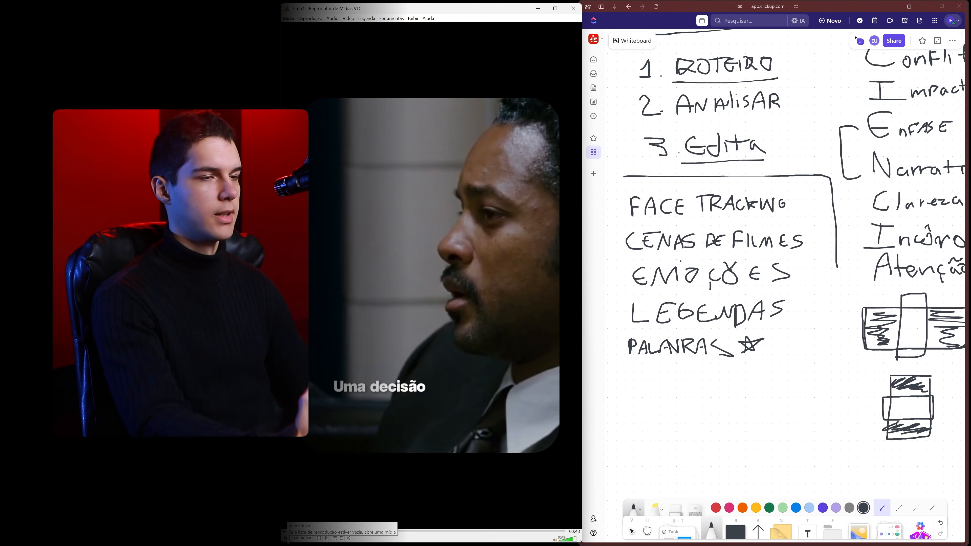
- Play the reel further, handwrite "EFEITOS CAMADA" below "PALAVRAS", and bracket the notes from "LEGENDAS" down to it
{"action": "left_click", "coordinate": [286, 538]}
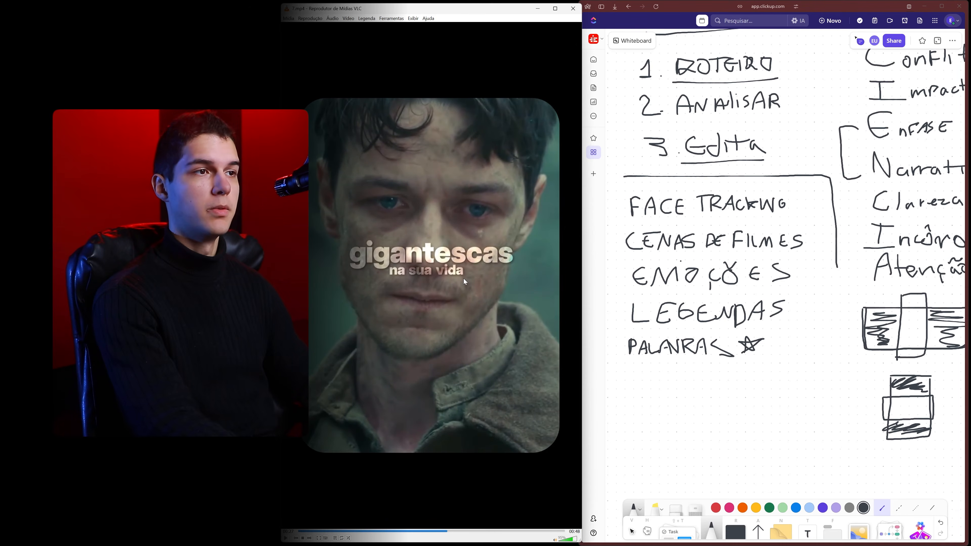
{"action": "left_click_drag", "start_coordinate": [637, 369], "coordinate": [630, 378]}
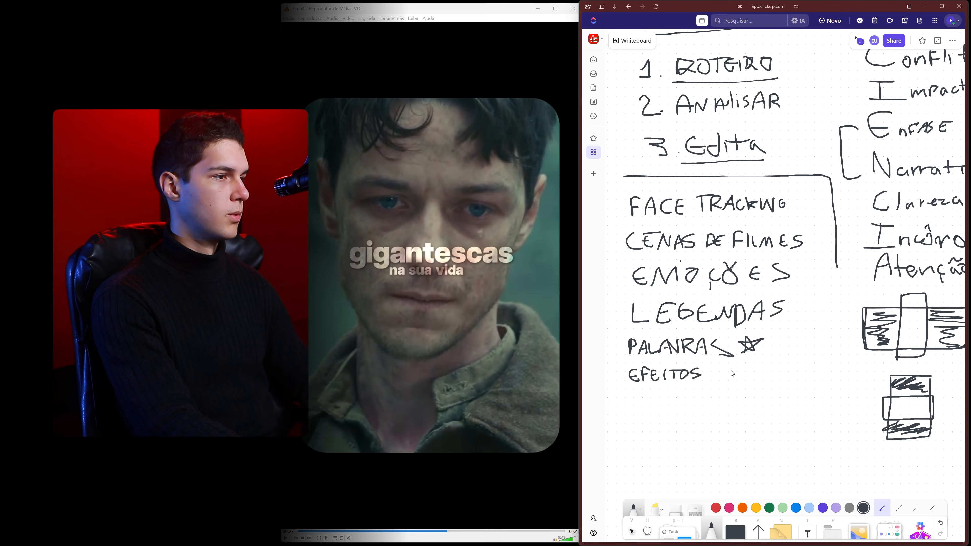
{"action": "left_click_drag", "start_coordinate": [722, 369], "coordinate": [716, 378]}
{"action": "left_click_drag", "start_coordinate": [726, 379], "coordinate": [736, 378]}
{"action": "left_click_drag", "start_coordinate": [740, 380], "coordinate": [748, 376]}
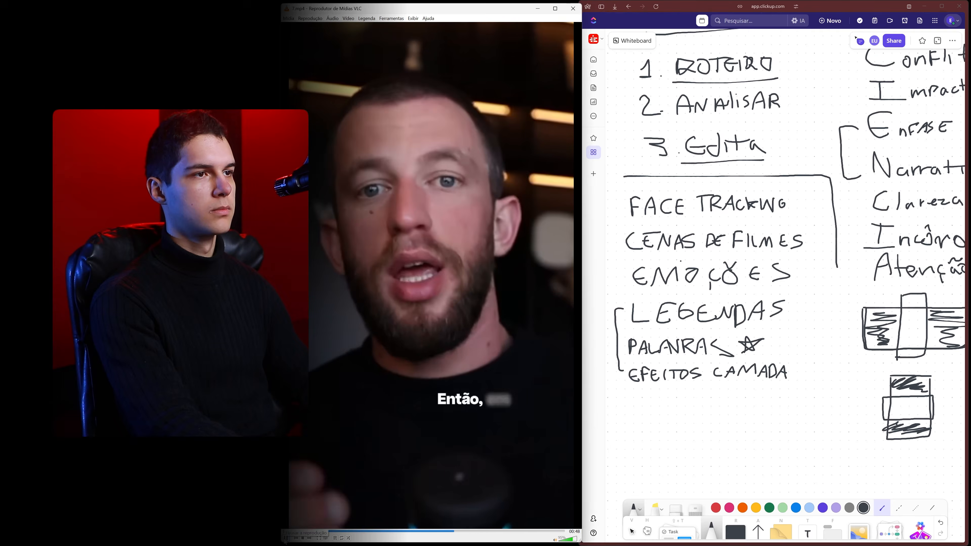
- Play the rest of the reel, handwrite "MUSICA DRAMATICOS" as the next note, underline it, and add "Ambiental" below
{"action": "key", "text": "space"}
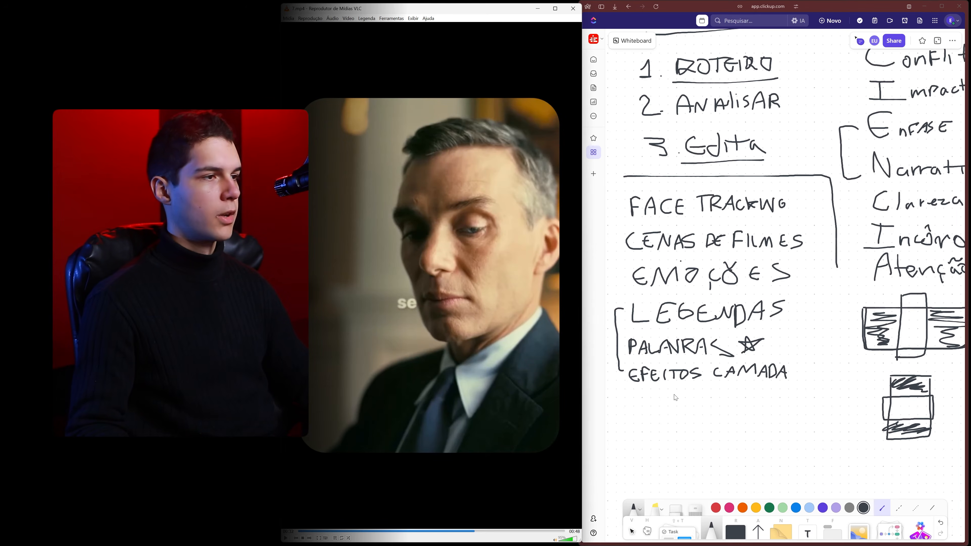
{"action": "left_click_drag", "start_coordinate": [632, 399], "coordinate": [631, 420]}
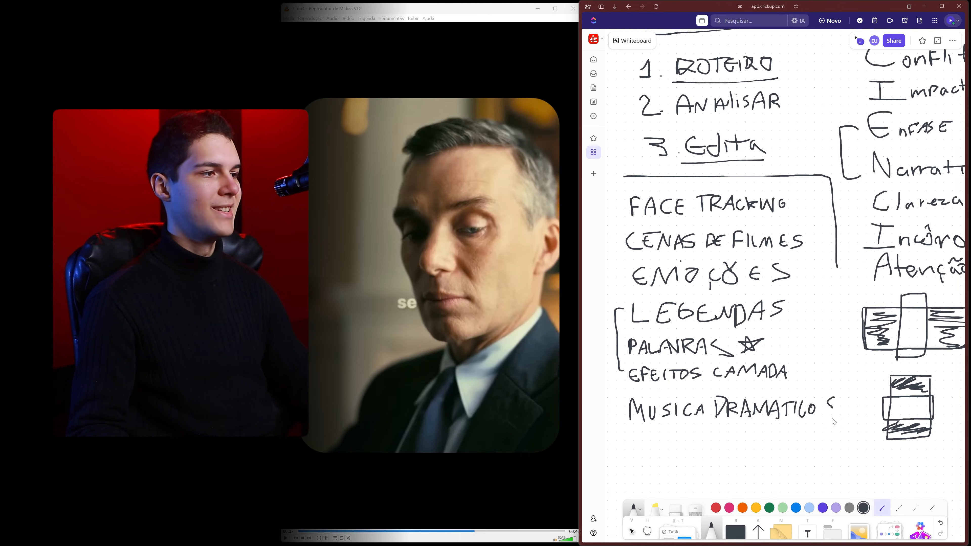
{"action": "left_click_drag", "start_coordinate": [833, 420], "coordinate": [820, 422]}
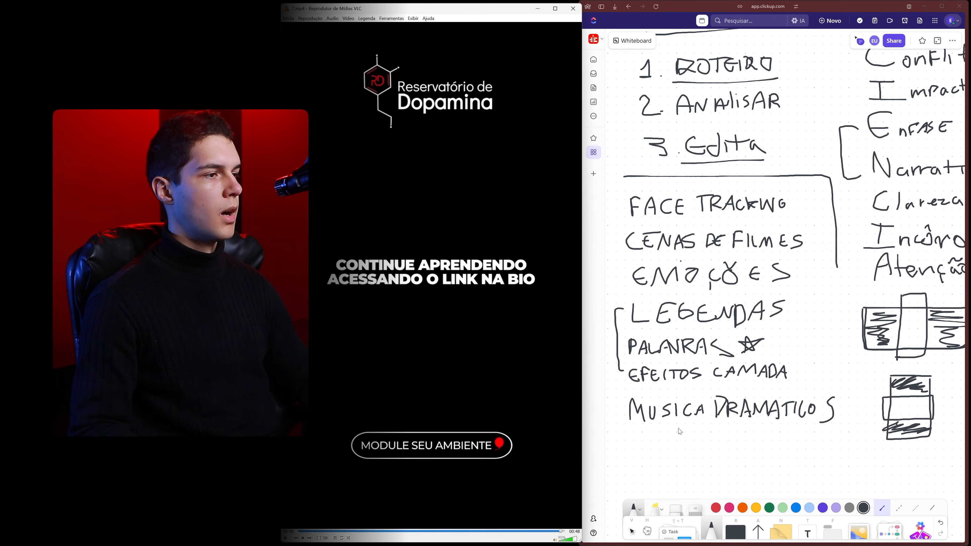
{"action": "left_click", "coordinate": [643, 434]}
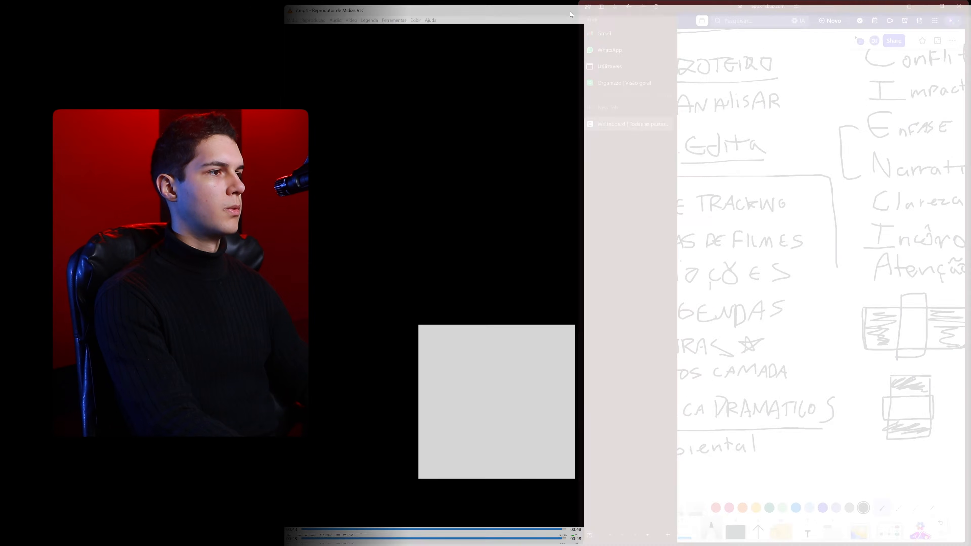
- Switch to Premiere Pro, save the CIENCIA Template project, and view the first timeline clip's effect settings
{"action": "scroll", "coordinate": [711, 309], "scroll_direction": "down", "scroll_amount": 1}
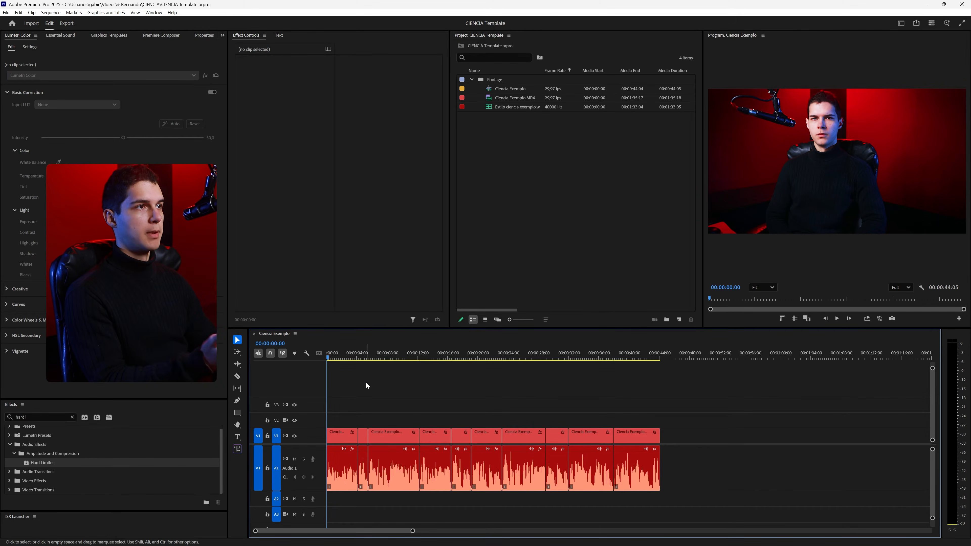
{"action": "key", "text": "ctrl+s"}
{"action": "left_click", "coordinate": [472, 80]}
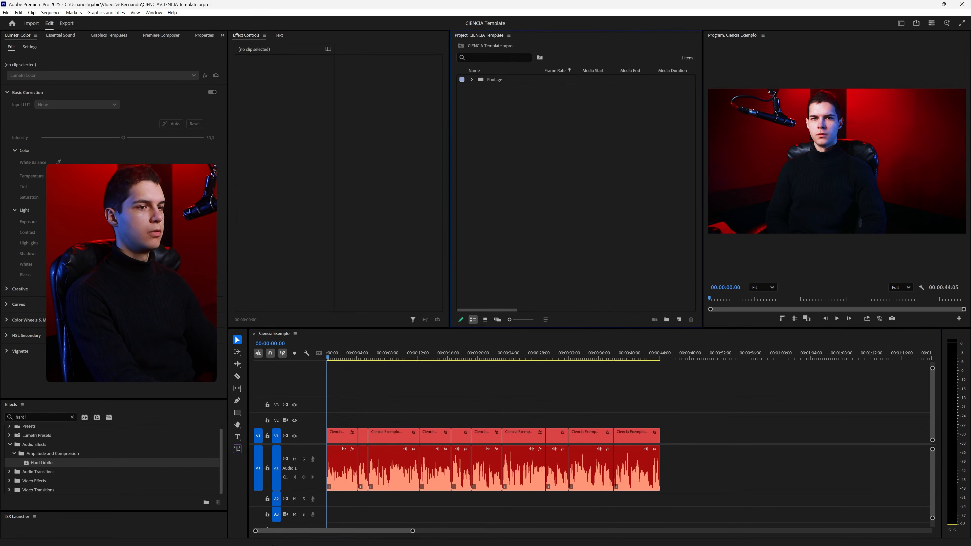
{"action": "left_click", "coordinate": [331, 479]}
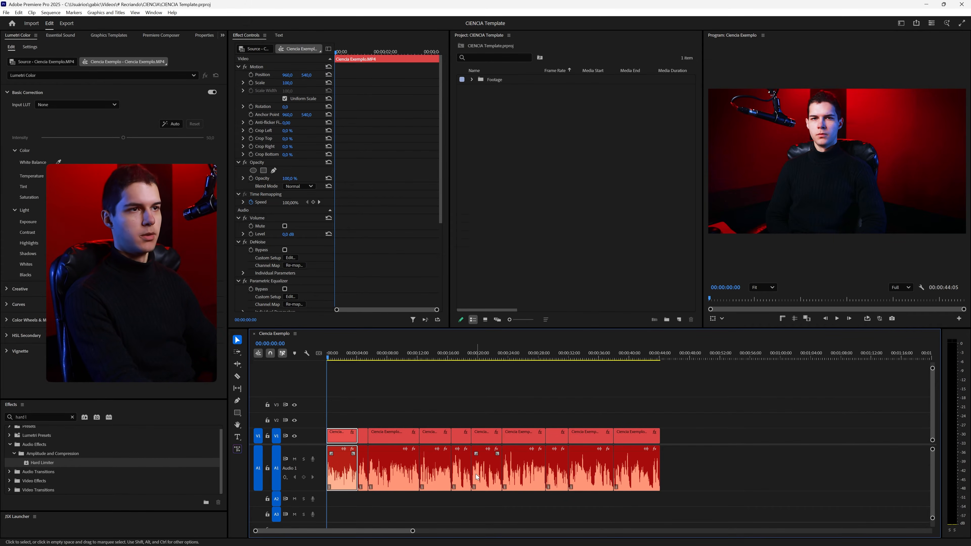
{"action": "left_click", "coordinate": [412, 388]}
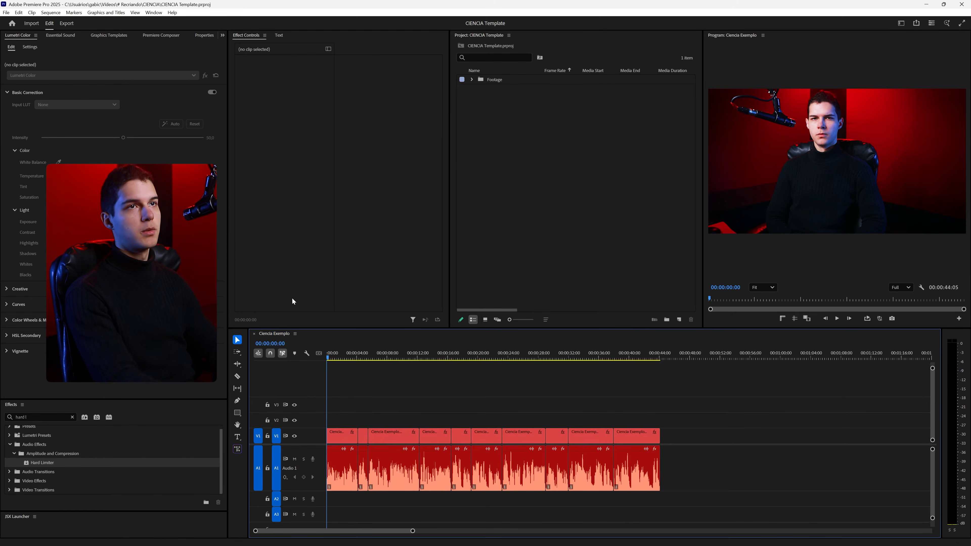
- Auto-reframe the Ciencia Exemplo sequence from the Footage bin to Vertical 9:16 with Faster Motion tracking and without nesting clips
{"action": "left_click", "coordinate": [472, 79]}
{"action": "right_click", "coordinate": [489, 89]}
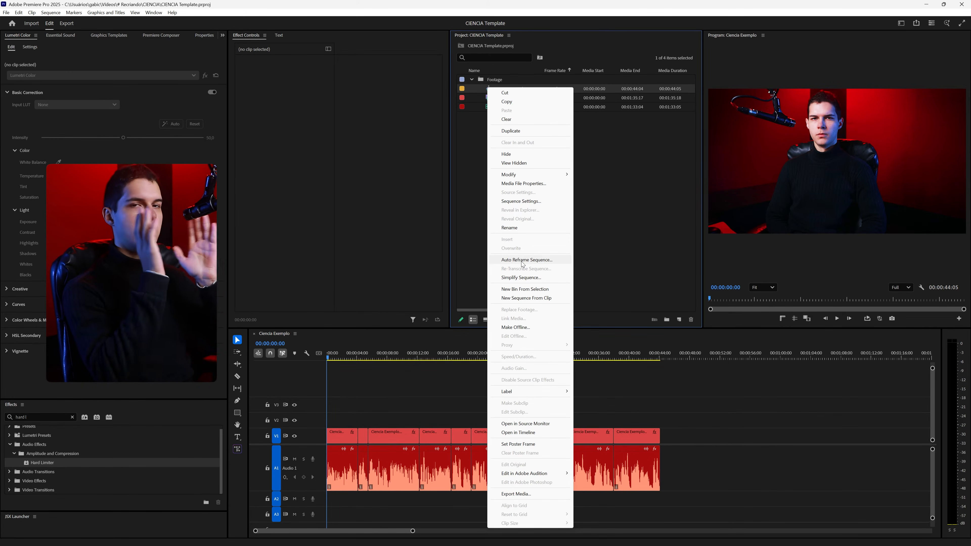
{"action": "left_click", "coordinate": [523, 260]}
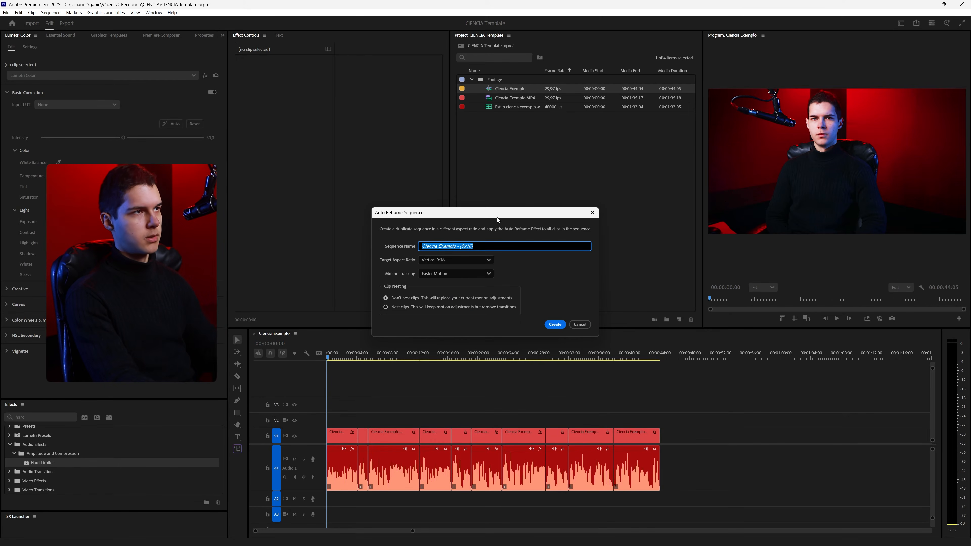
{"action": "left_click", "coordinate": [479, 246]}
{"action": "left_click", "coordinate": [451, 261]}
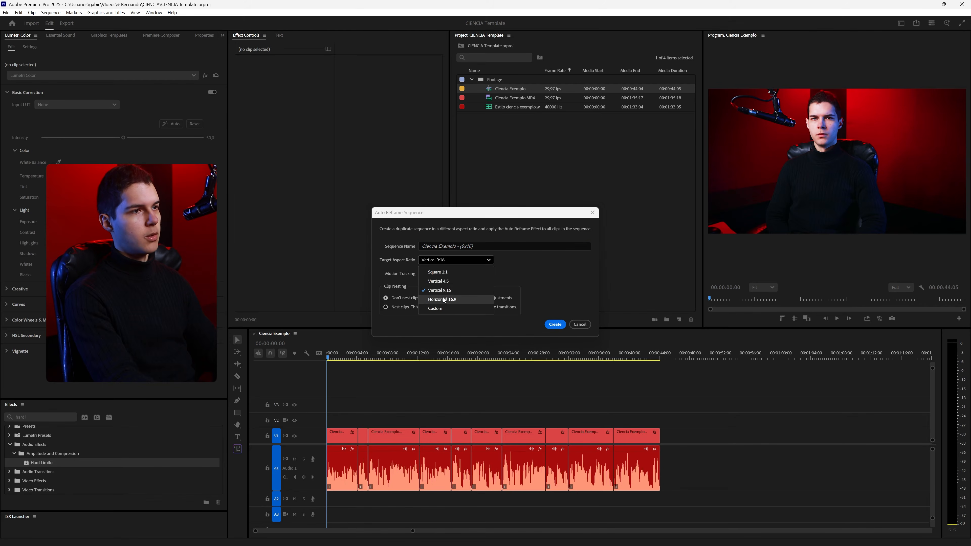
{"action": "left_click", "coordinate": [450, 291]}
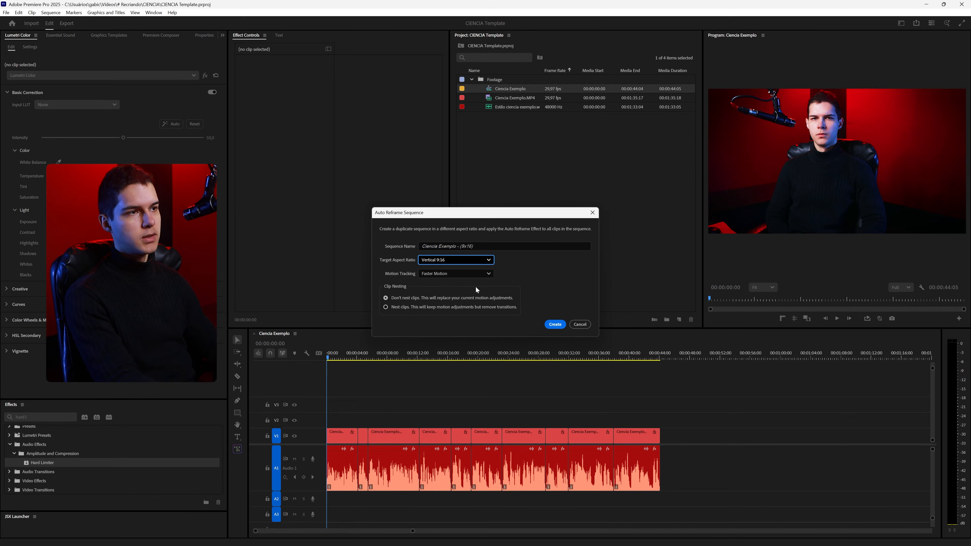
{"action": "left_click", "coordinate": [464, 271]}
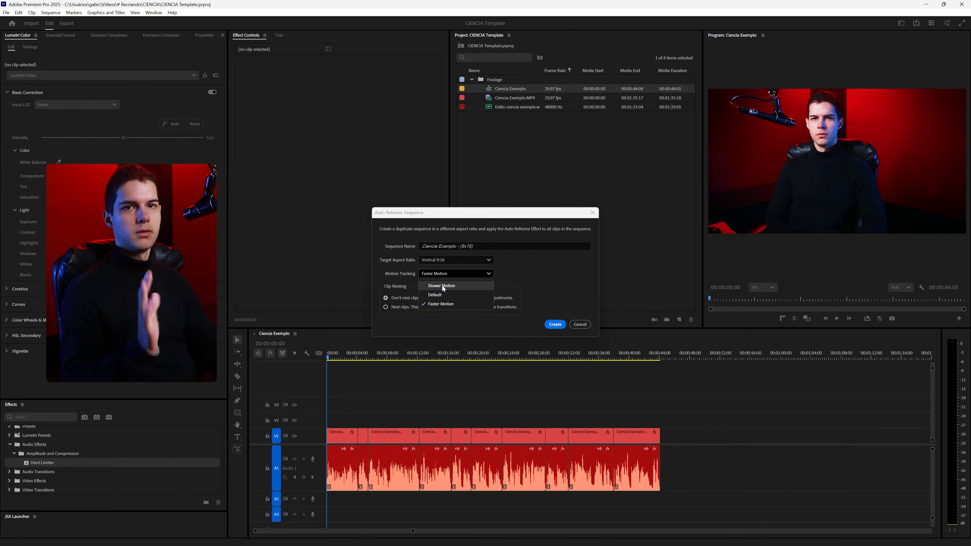
{"action": "left_click", "coordinate": [450, 305]}
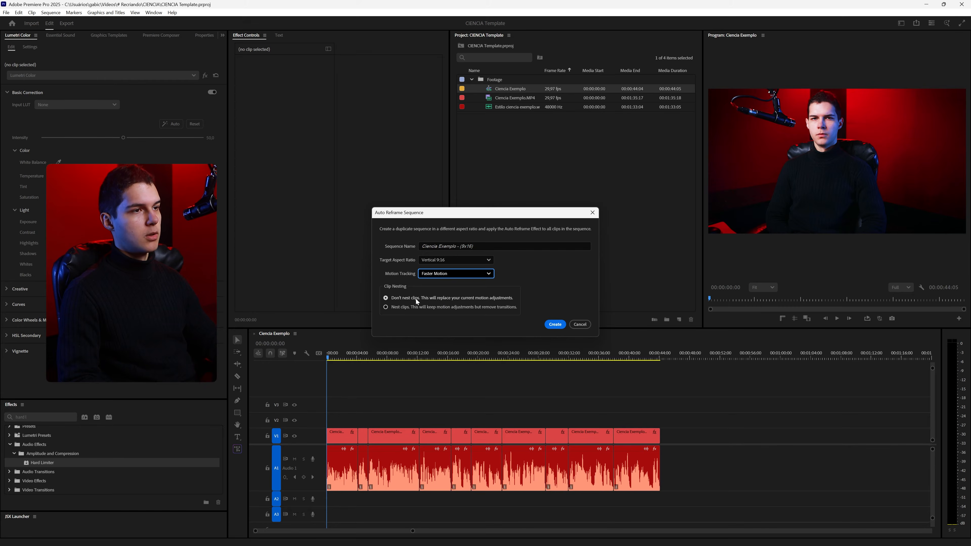
{"action": "left_click", "coordinate": [549, 324]}
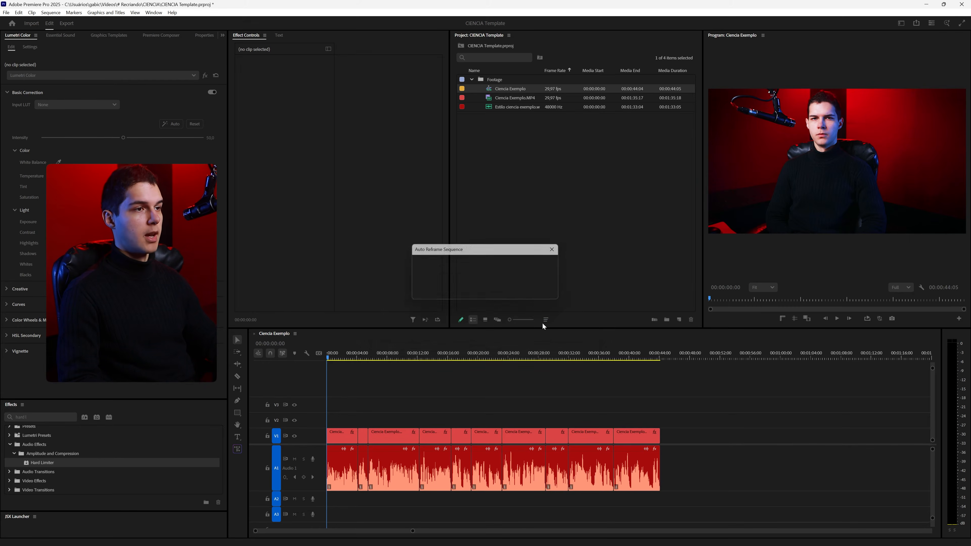
- Play through the new 9x16 sequence to check the speaker's framing, and return to the sequence start
{"action": "left_click", "coordinate": [344, 432]}
{"action": "left_click", "coordinate": [394, 380]}
{"action": "key", "text": "space"}
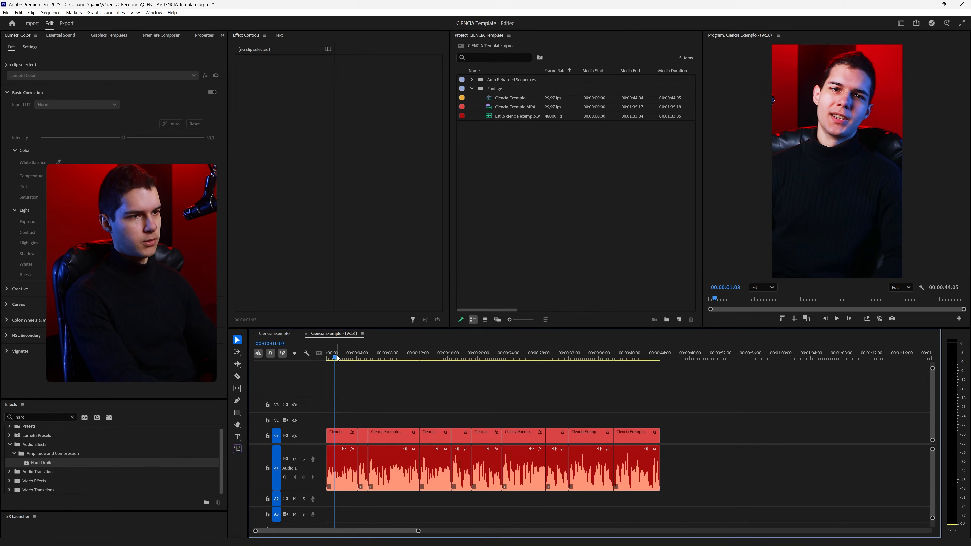
{"action": "left_click_drag", "start_coordinate": [334, 357], "coordinate": [322, 357]}
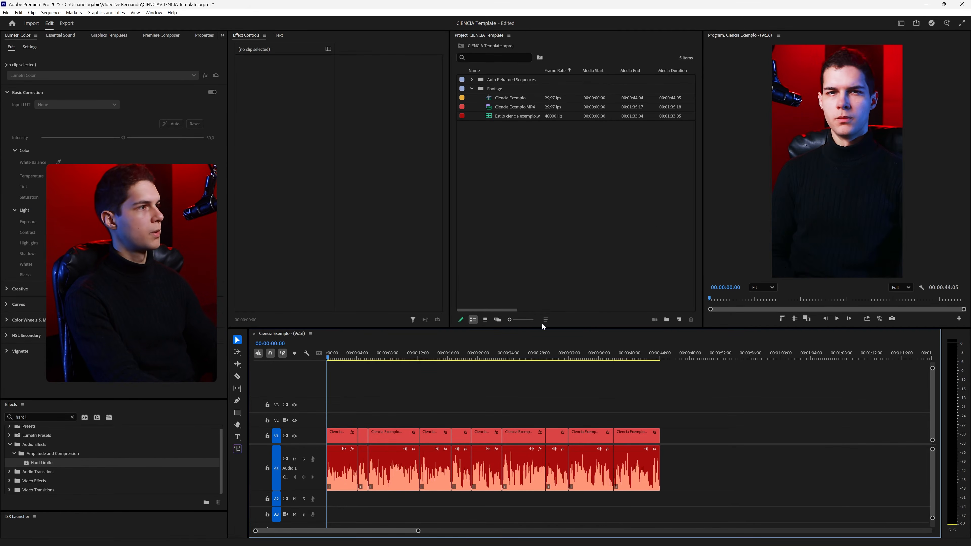
{"action": "key", "text": "space"}
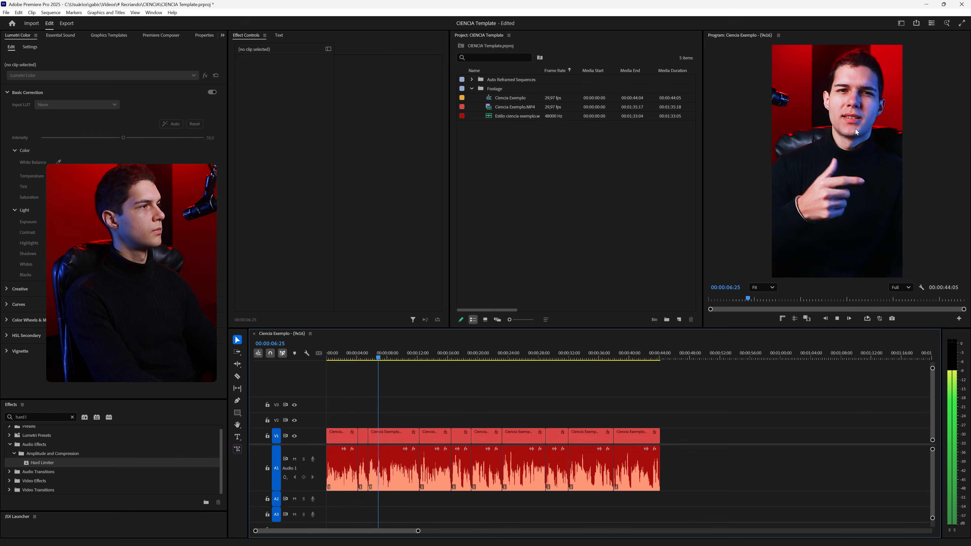
{"action": "key", "text": "space"}
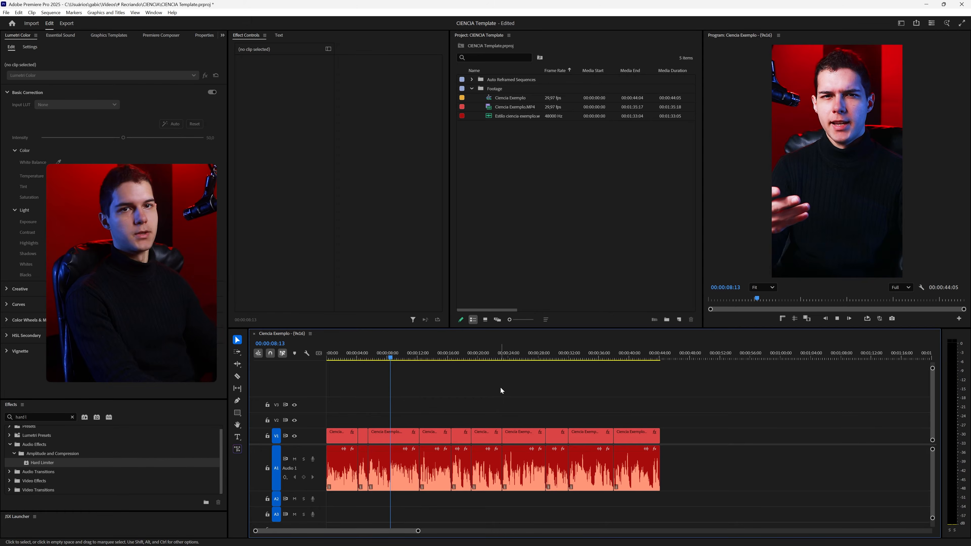
{"action": "key", "text": "space"}
{"action": "left_click", "coordinate": [587, 358]}
{"action": "key", "text": "Home"}
- Delete the emptied Auto Reframed Sequences bin and save the project
{"action": "key", "text": "ctrl+s"}
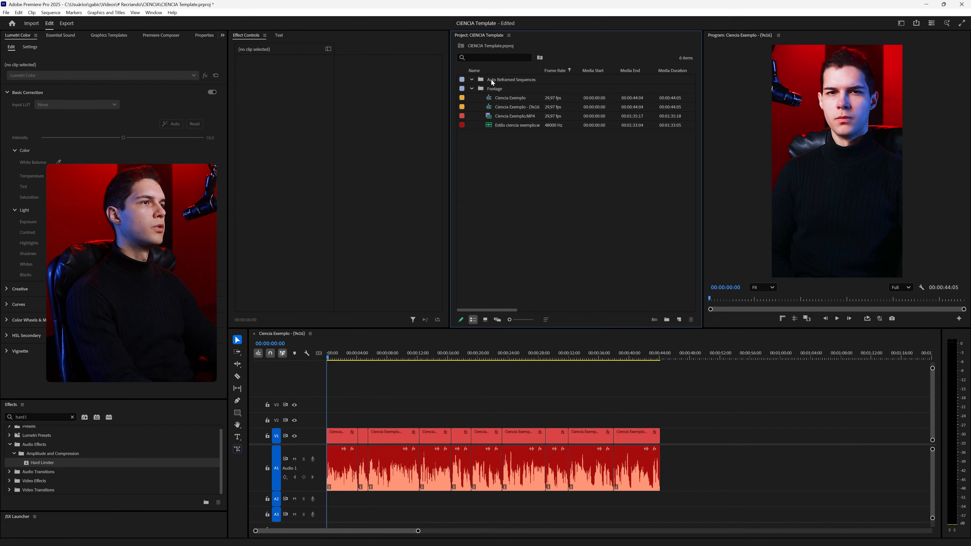
{"action": "left_click", "coordinate": [511, 80]}
{"action": "key", "text": "ctrl+s"}
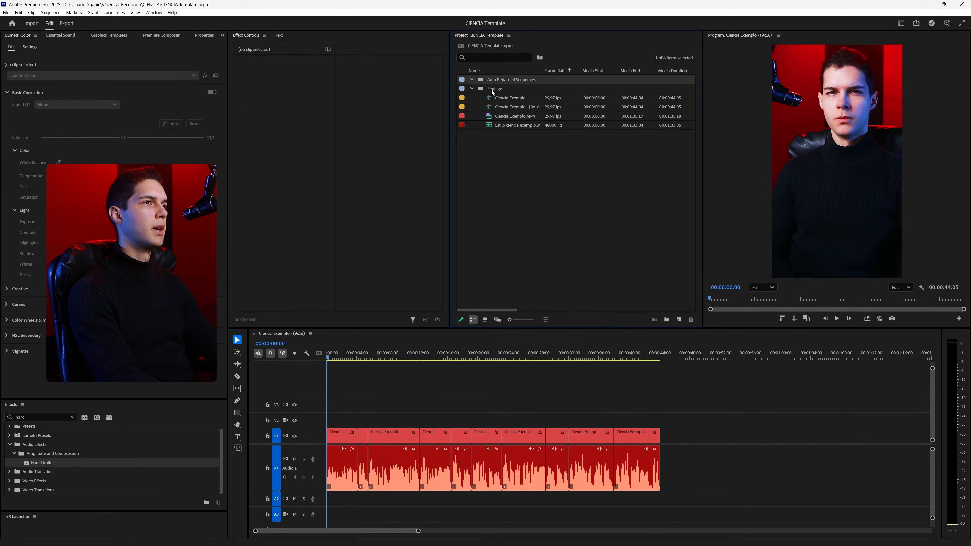
{"action": "key", "text": "Delete"}
{"action": "key", "text": "ctrl+a"}
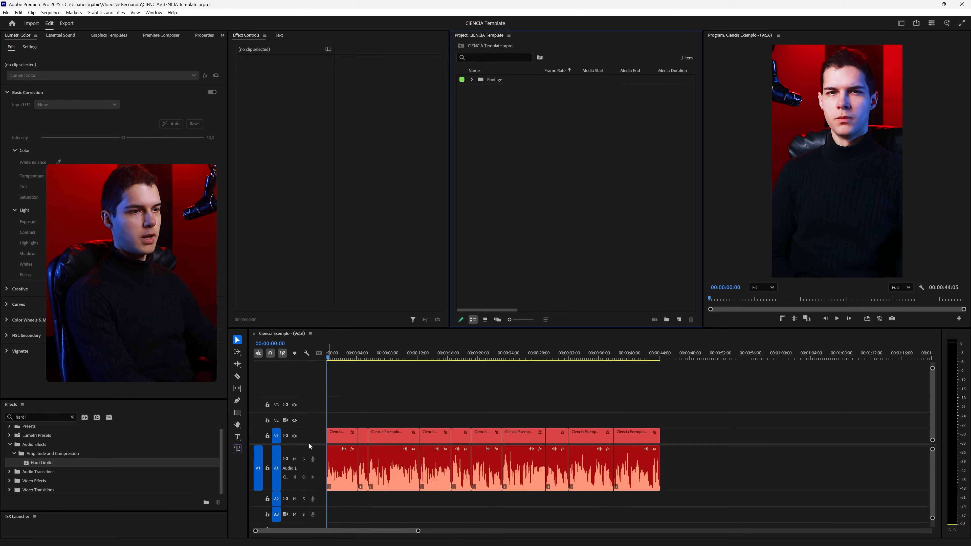
{"action": "left_click_drag", "start_coordinate": [310, 444], "coordinate": [312, 459]}
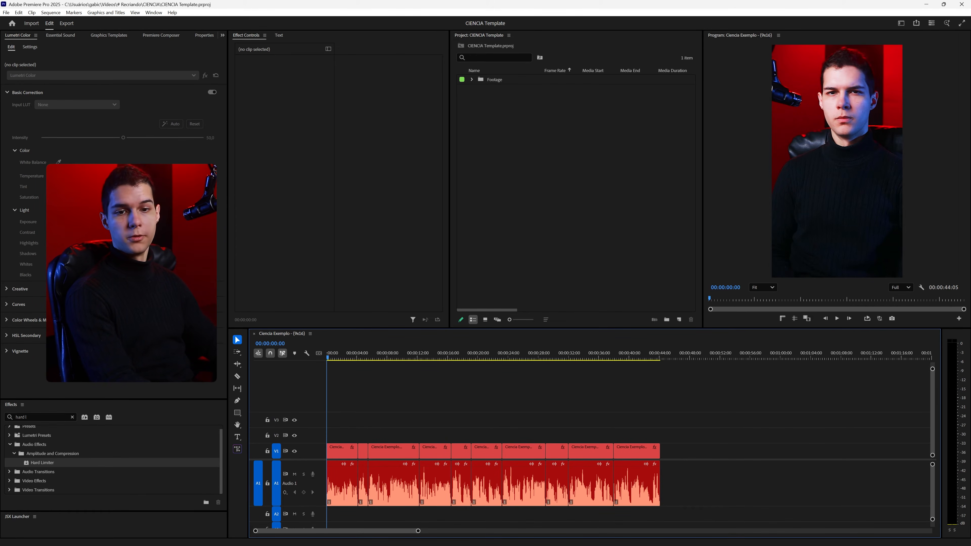
{"action": "key", "text": "ctrl+s"}
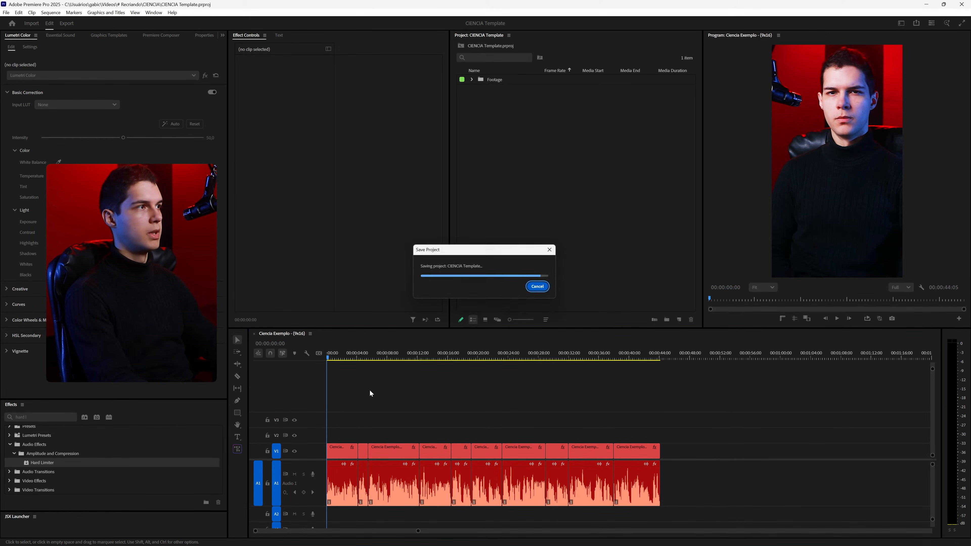
- Play the opening second of the vertical sequence
{"action": "left_click_drag", "start_coordinate": [373, 391], "coordinate": [400, 394]}
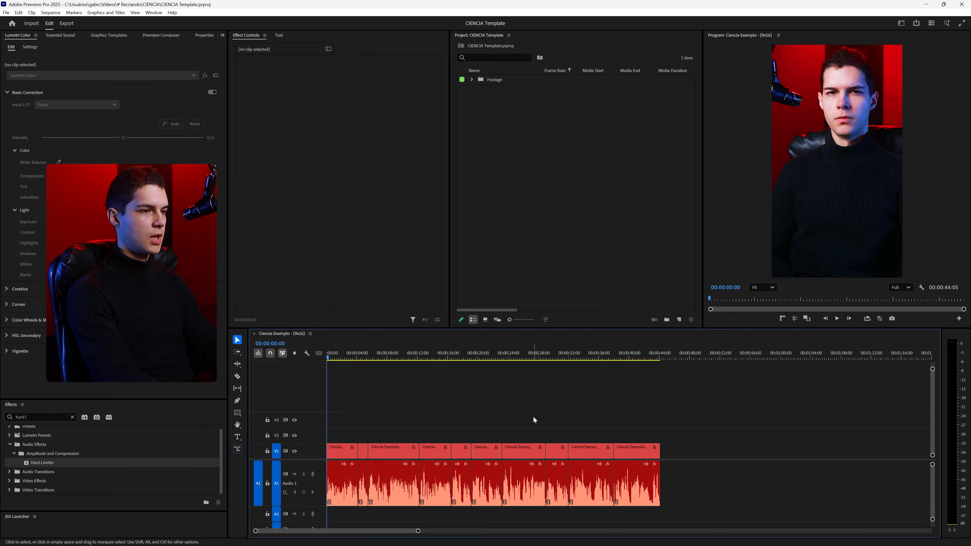
{"action": "key", "text": "space"}
{"action": "key", "text": "space"}
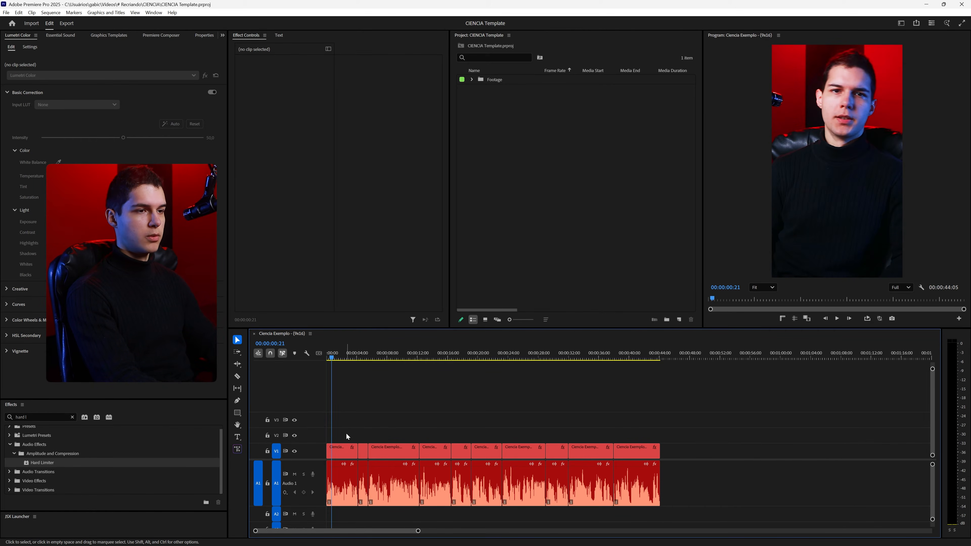
{"action": "left_click", "coordinate": [340, 467]}
{"action": "key", "text": "space"}
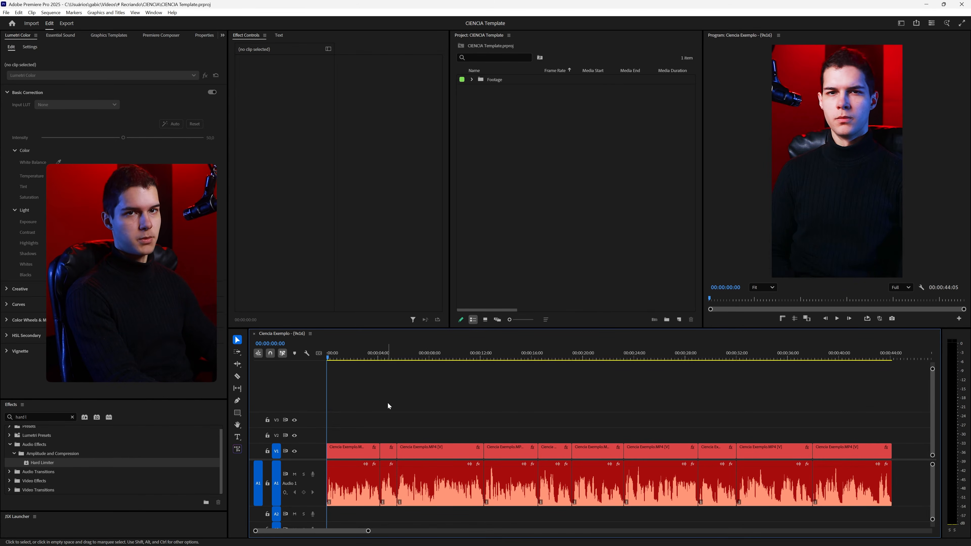
{"action": "key", "text": "space"}
{"action": "key", "text": "space"}
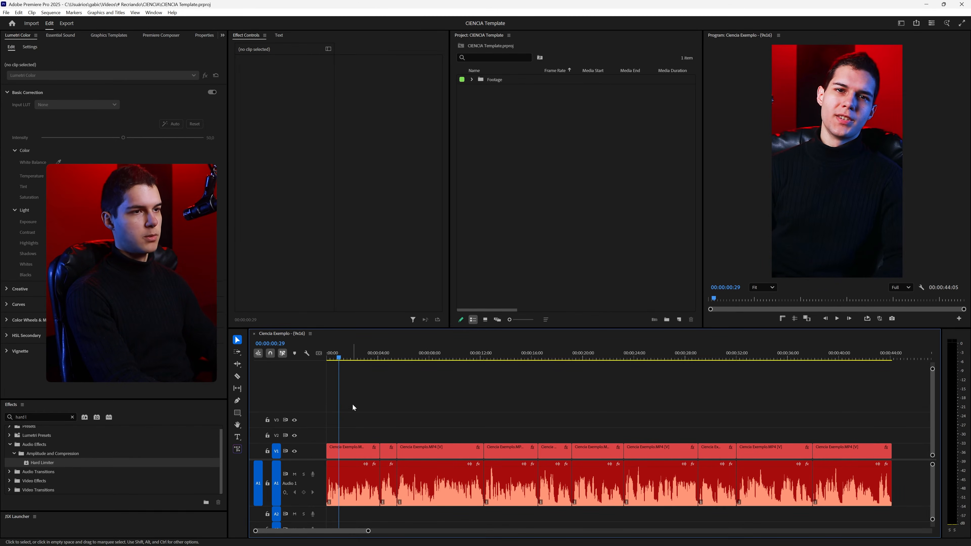
- Examine the first clip's effect settings and its footage up to the cut at 00:00:04:06
{"action": "left_click", "coordinate": [360, 448]}
{"action": "left_click_drag", "start_coordinate": [360, 448], "coordinate": [361, 464]}
{"action": "left_click_drag", "start_coordinate": [340, 359], "coordinate": [340, 359]}
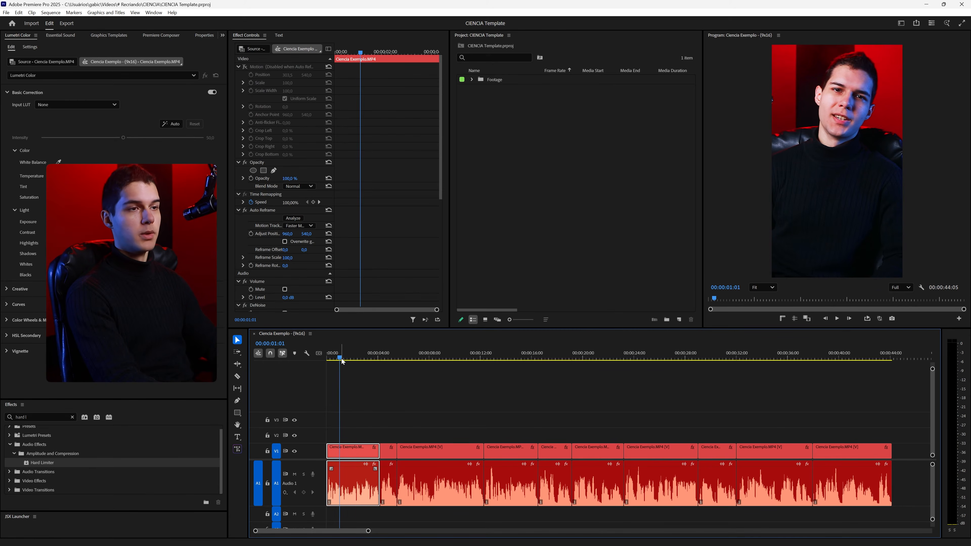
{"action": "left_click", "coordinate": [356, 405]}
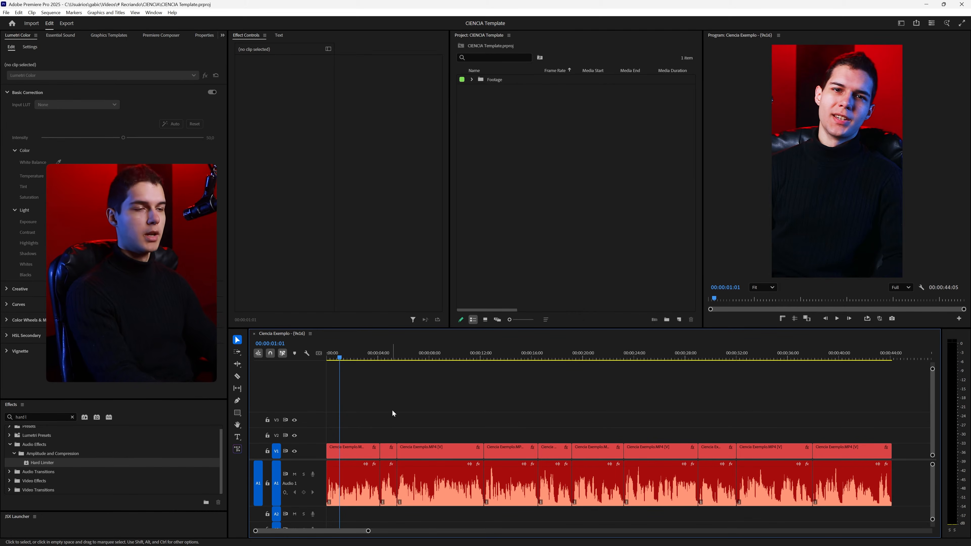
{"action": "left_click_drag", "start_coordinate": [354, 358], "coordinate": [380, 359]}
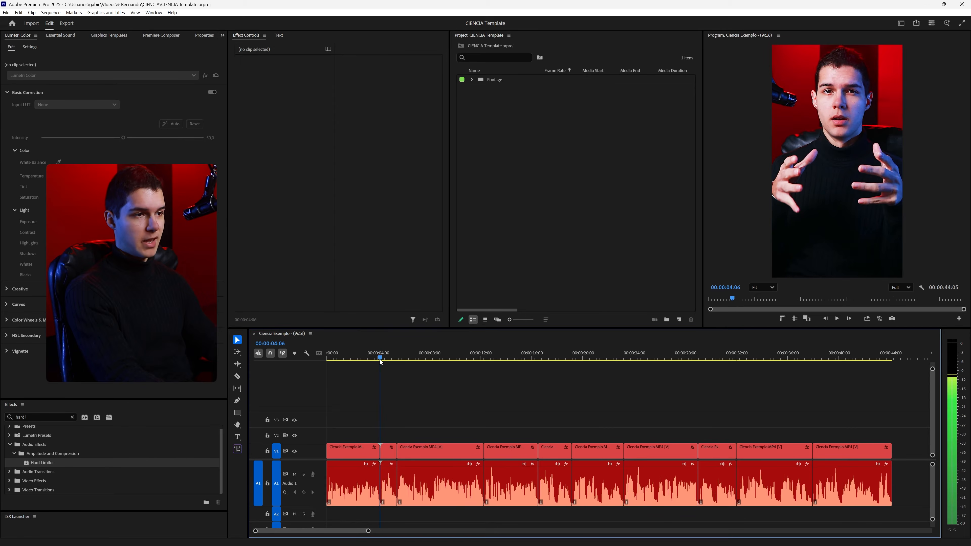
{"action": "left_click_drag", "start_coordinate": [366, 473], "coordinate": [367, 472]}
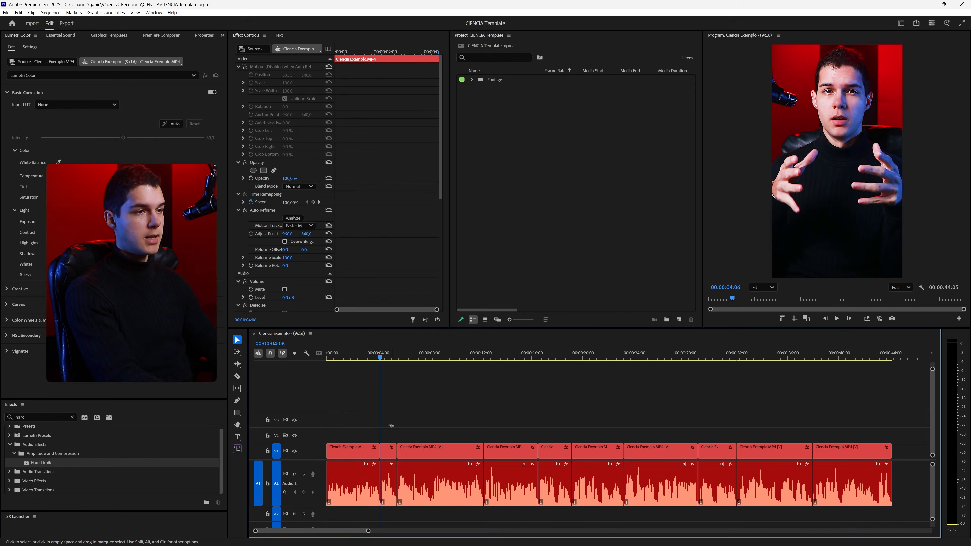
{"action": "left_click_drag", "start_coordinate": [525, 436], "coordinate": [440, 415]}
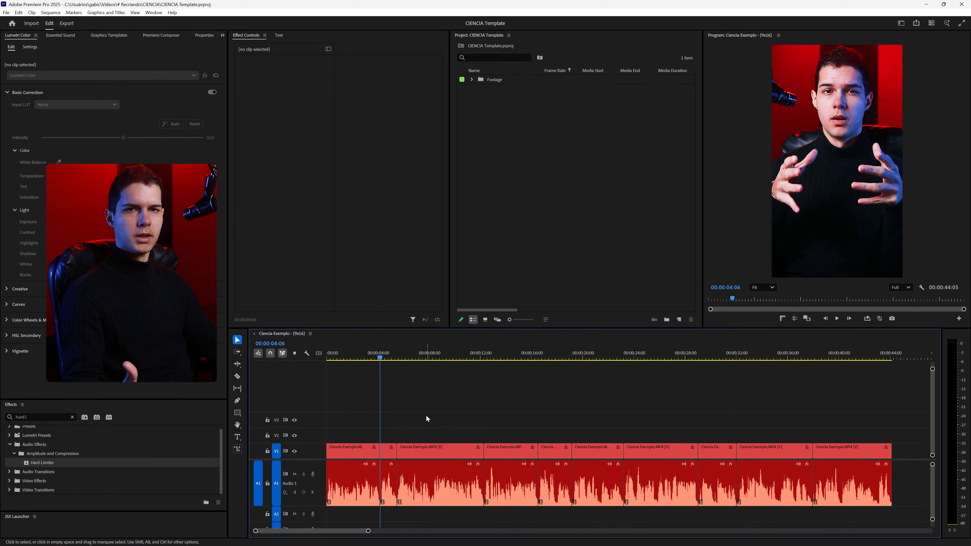
- Add a sequence marker at 00:00:01:01 and extend it to the end of the first clip
{"action": "left_click", "coordinate": [338, 358]}
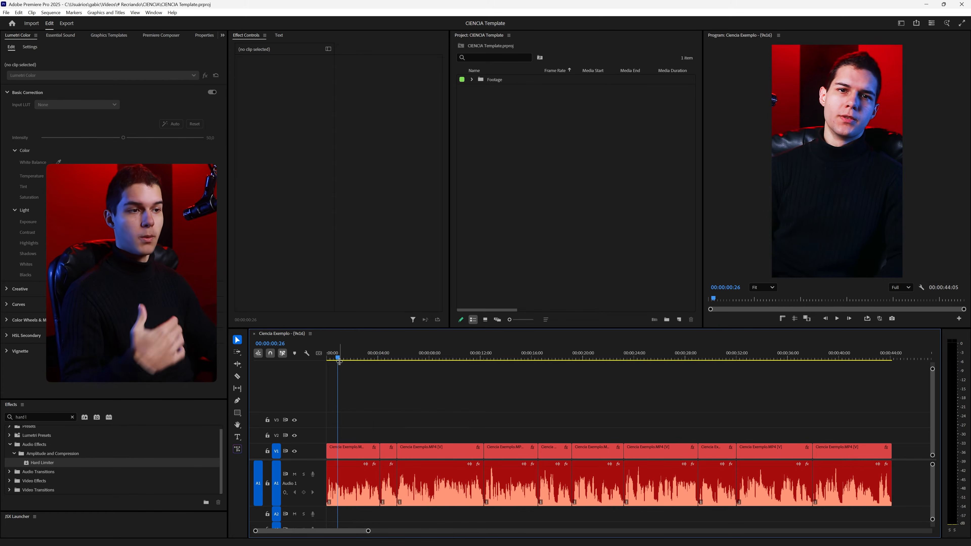
{"action": "key", "text": "Home"}
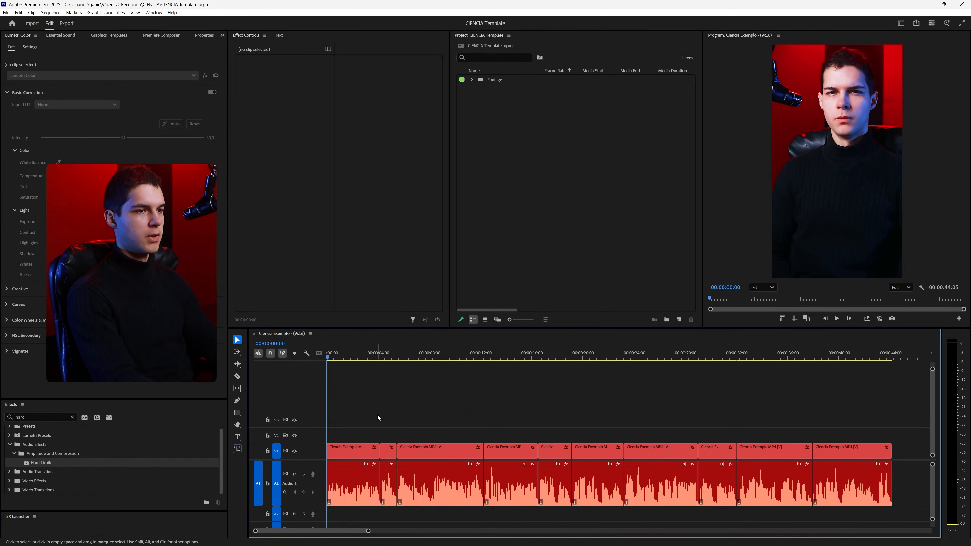
{"action": "key", "text": "space"}
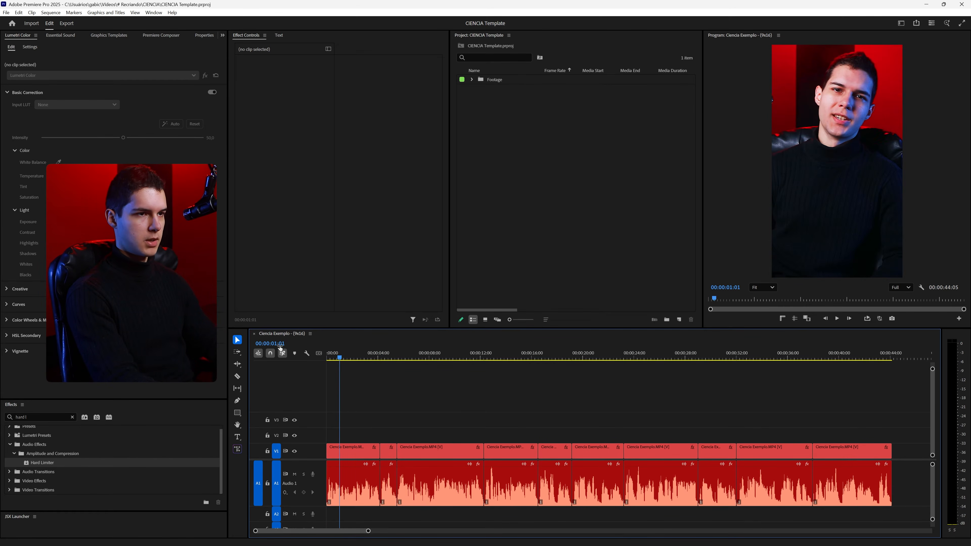
{"action": "key", "text": "m"}
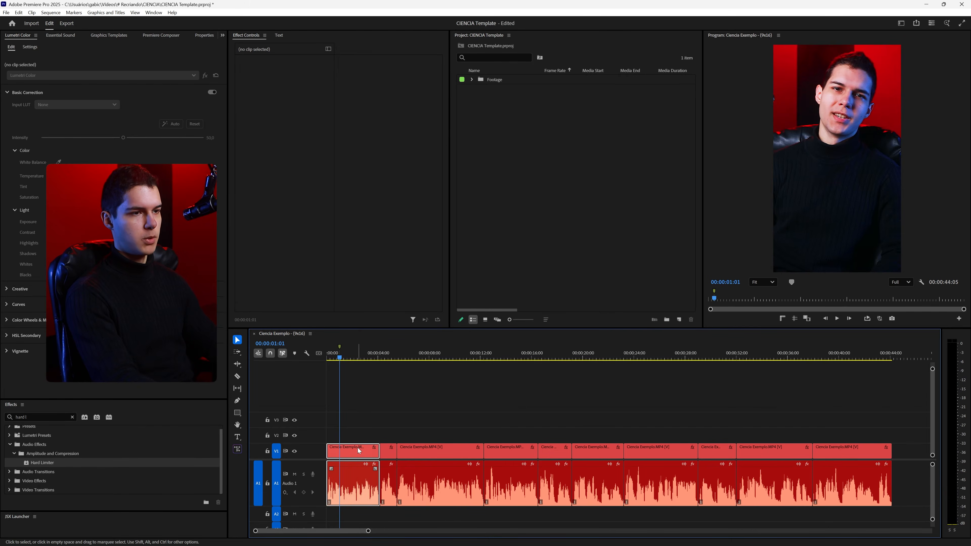
{"action": "key", "text": "Down"}
{"action": "left_click_drag", "start_coordinate": [341, 346], "coordinate": [380, 349]}
- Add a marker at 00:00:05:16, where the third clip starts, and extend it to that clip's end
{"action": "left_click_drag", "start_coordinate": [381, 355], "coordinate": [388, 356]}
{"action": "key", "text": "space"}
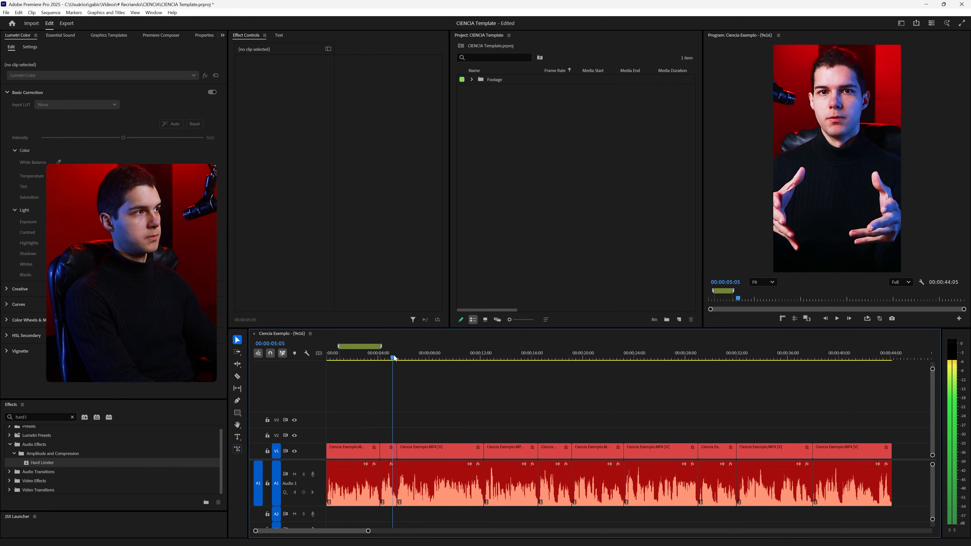
{"action": "key", "text": "space"}
{"action": "key", "text": "m"}
{"action": "double_click", "coordinate": [398, 347]}
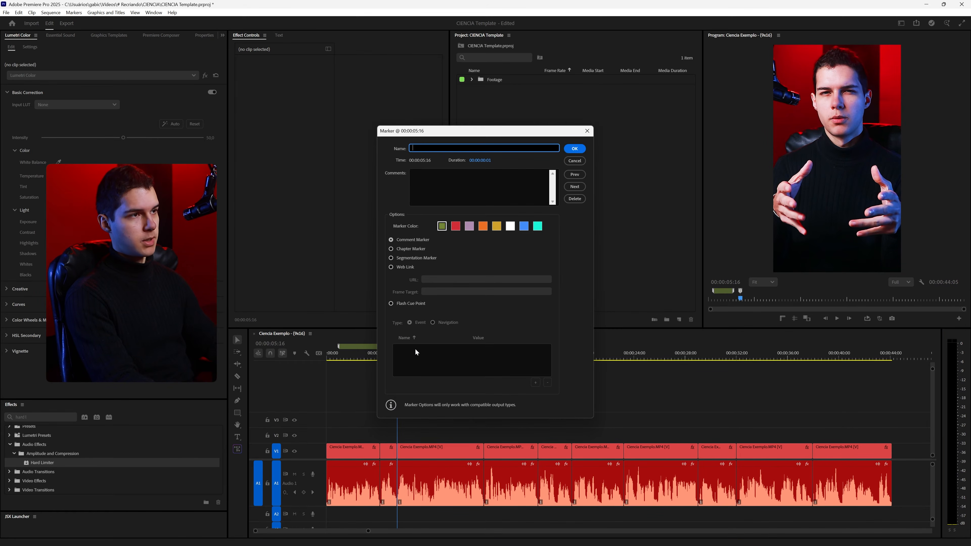
{"action": "key", "text": "Return"}
{"action": "left_click_drag", "start_coordinate": [398, 347], "coordinate": [486, 347]}
- Add a marker at 00:00:16:16, at the start of the fifth clip, and extend it to the cut at 00:00:19:05
{"action": "key", "text": "Down"}
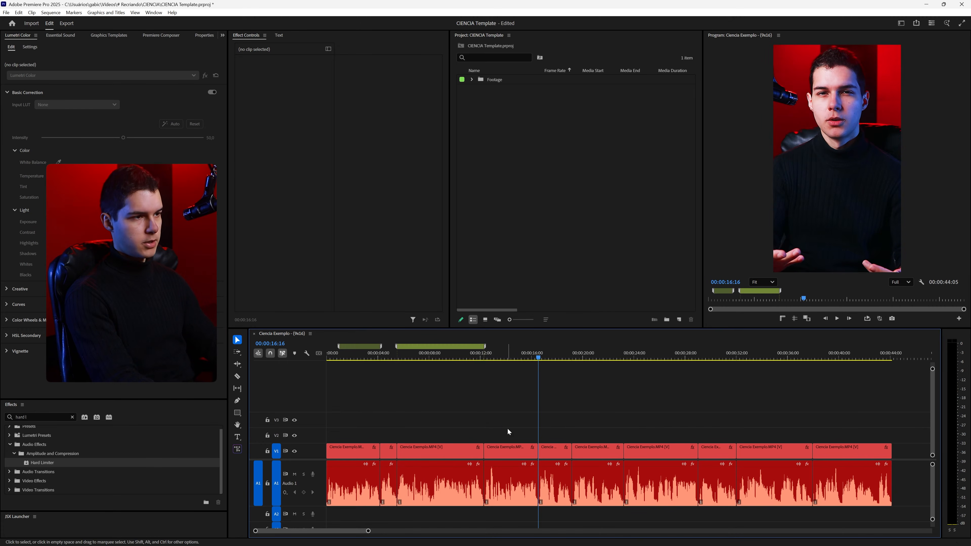
{"action": "left_click", "coordinate": [508, 431]}
{"action": "left_click", "coordinate": [507, 401]}
{"action": "key", "text": "m"}
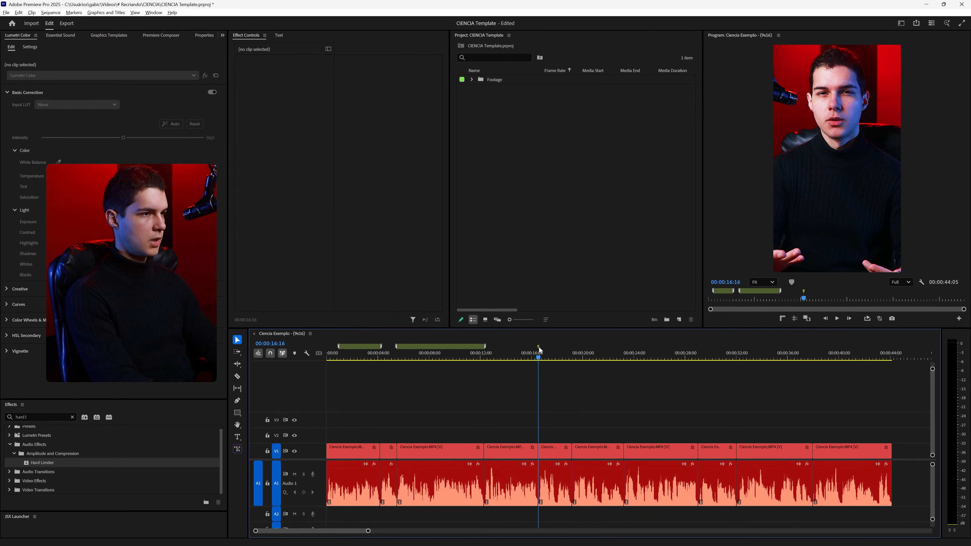
{"action": "left_click_drag", "start_coordinate": [539, 347], "coordinate": [573, 348]}
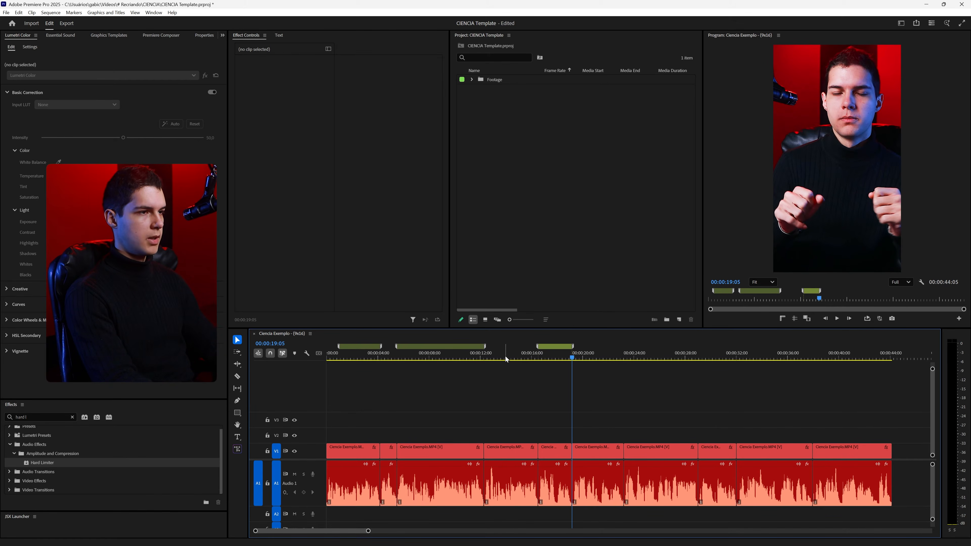
- Examine the marked third and fifth clips and the unmarked second clip, with the playhead at 00:00:13:20
{"action": "left_click_drag", "start_coordinate": [506, 359], "coordinate": [501, 361]}
{"action": "left_click", "coordinate": [446, 447]}
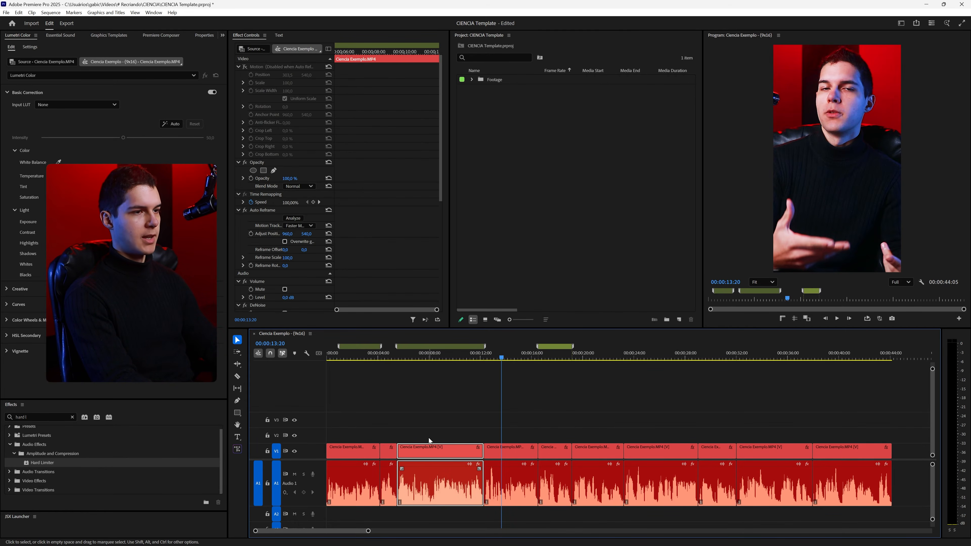
{"action": "left_click", "coordinate": [545, 433]}
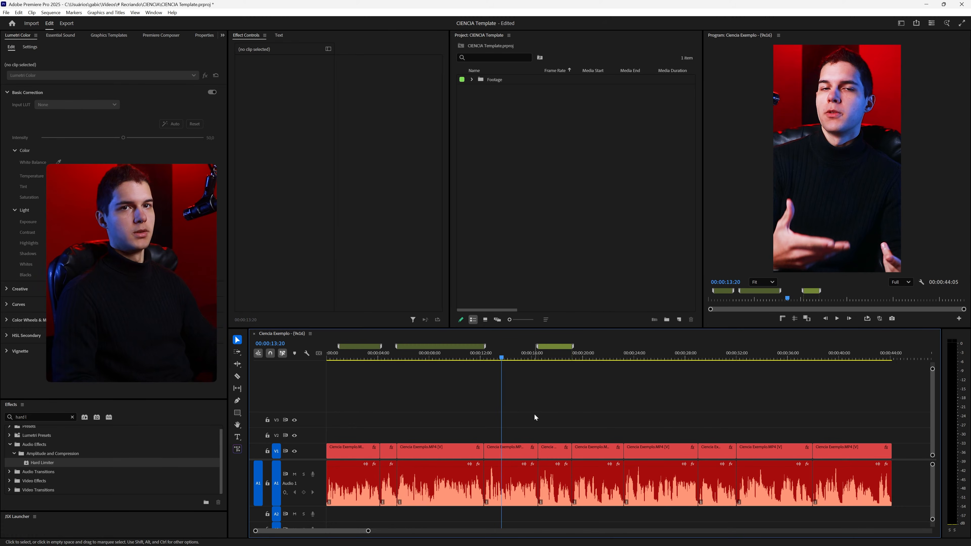
{"action": "left_click_drag", "start_coordinate": [417, 424], "coordinate": [507, 467]}
{"action": "left_click_drag", "start_coordinate": [545, 426], "coordinate": [559, 449]}
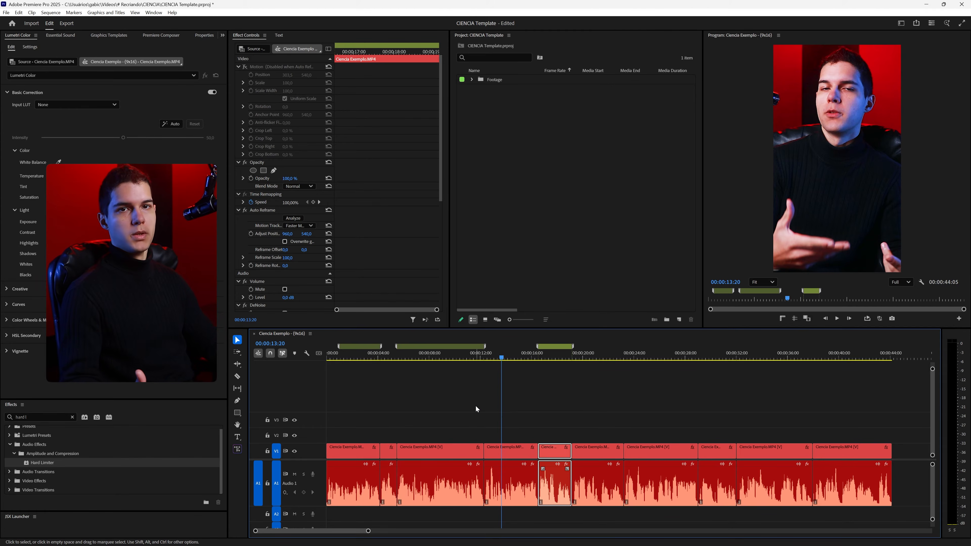
{"action": "left_click", "coordinate": [465, 412]}
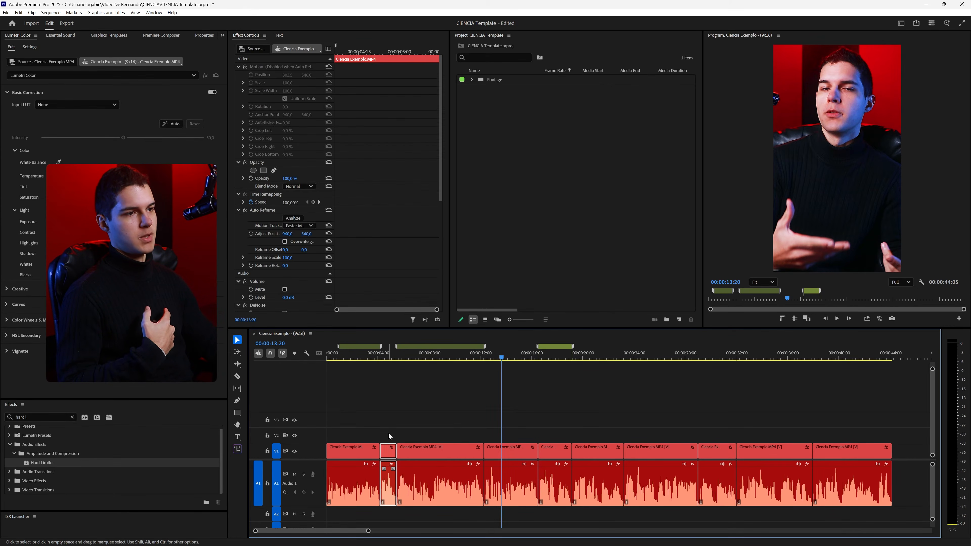
{"action": "left_click", "coordinate": [518, 459]}
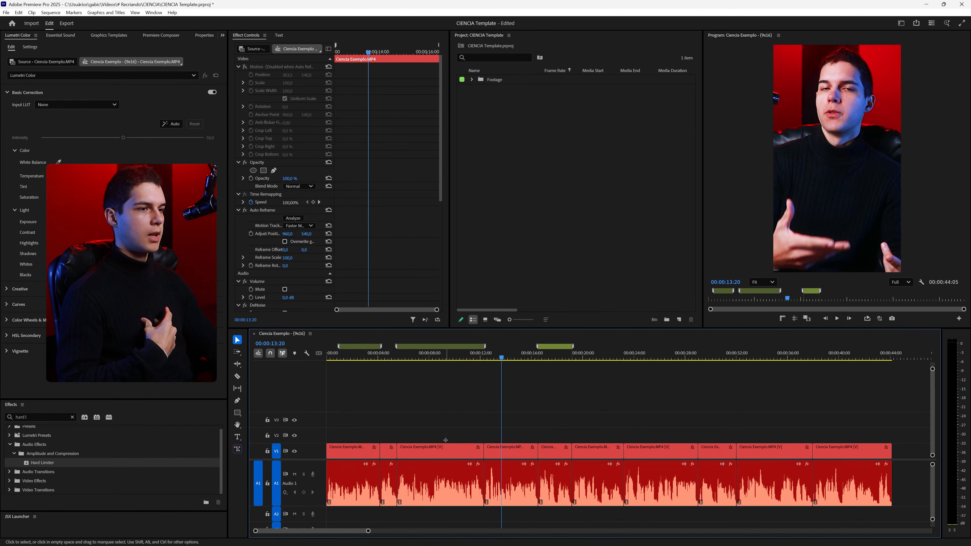
{"action": "left_click", "coordinate": [561, 452]}
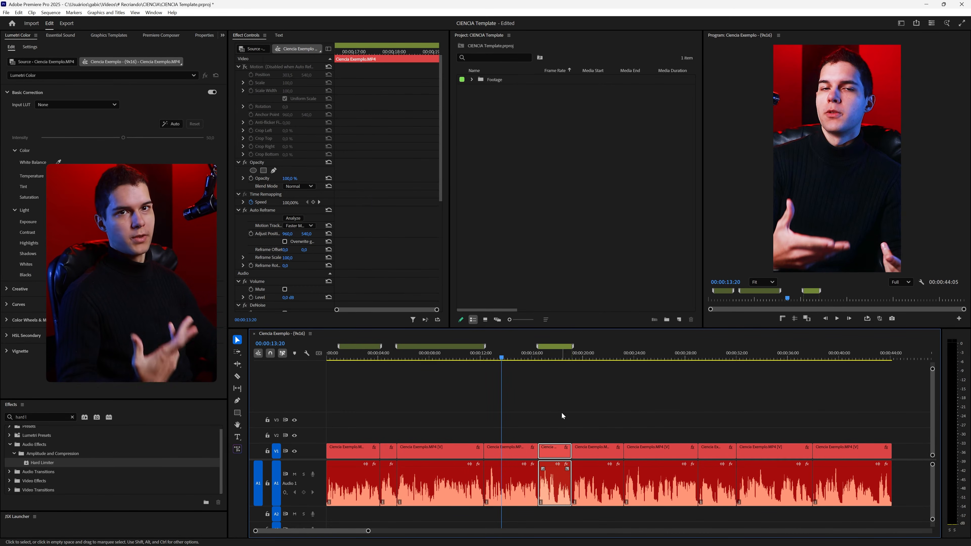
{"action": "left_click", "coordinate": [568, 400]}
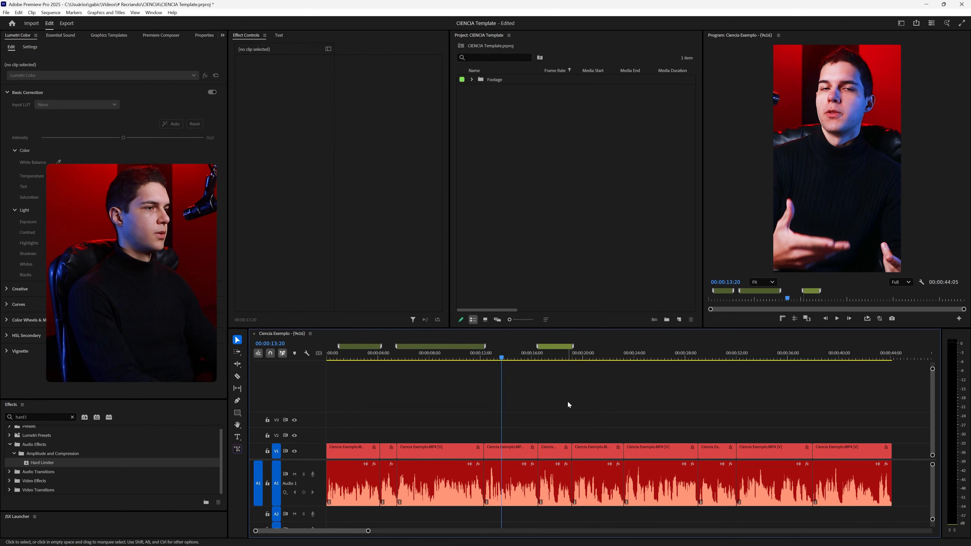
- Play the sequence onward and extend the marker at 00:00:16:16 to the end of the sixth clip
{"action": "key", "text": "space"}
{"action": "key", "text": "space"}
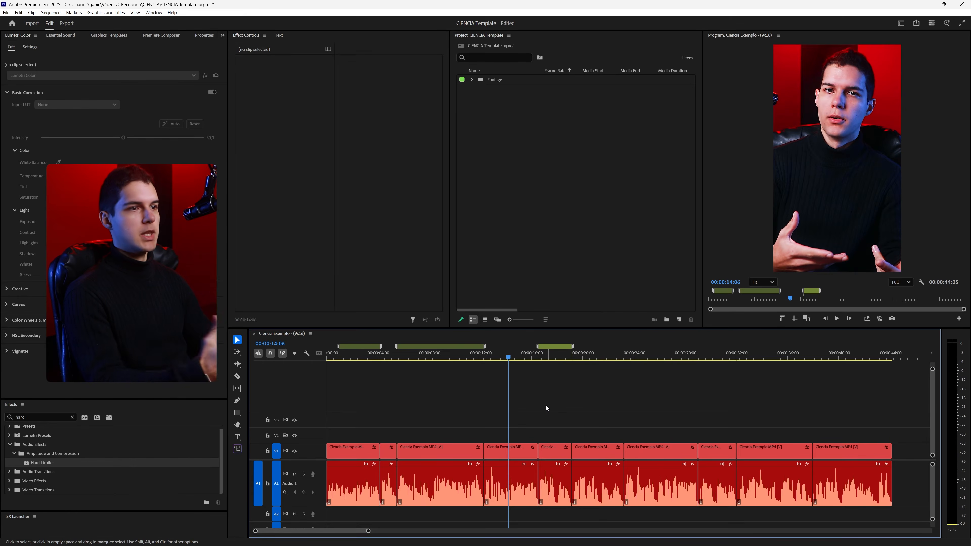
{"action": "key", "text": "space"}
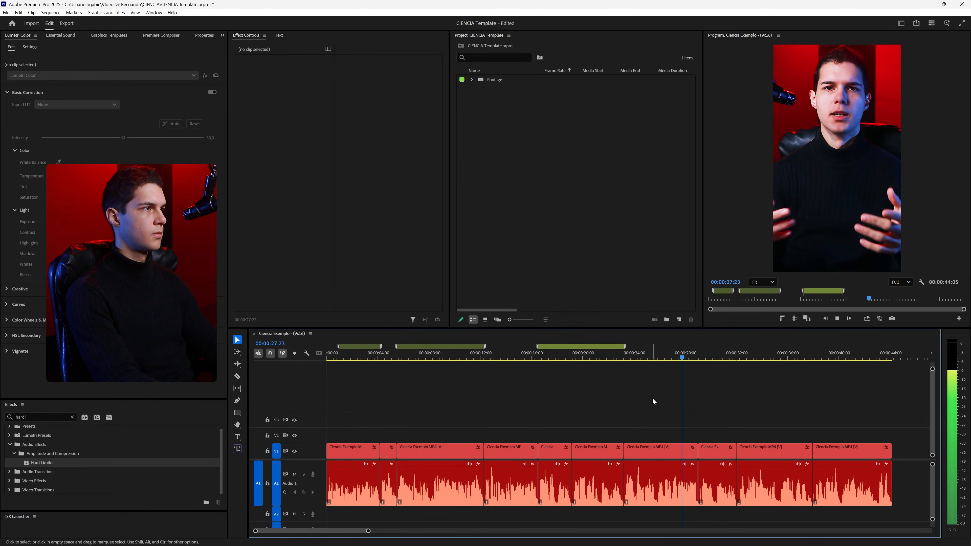
- Add a marker at 00:00:25:21, inside the seventh clip, and extend it to that clip's end
{"action": "key", "text": "space"}
{"action": "left_click_drag", "start_coordinate": [647, 355], "coordinate": [699, 351]}
{"action": "key", "text": "m"}
{"action": "key", "text": "space"}
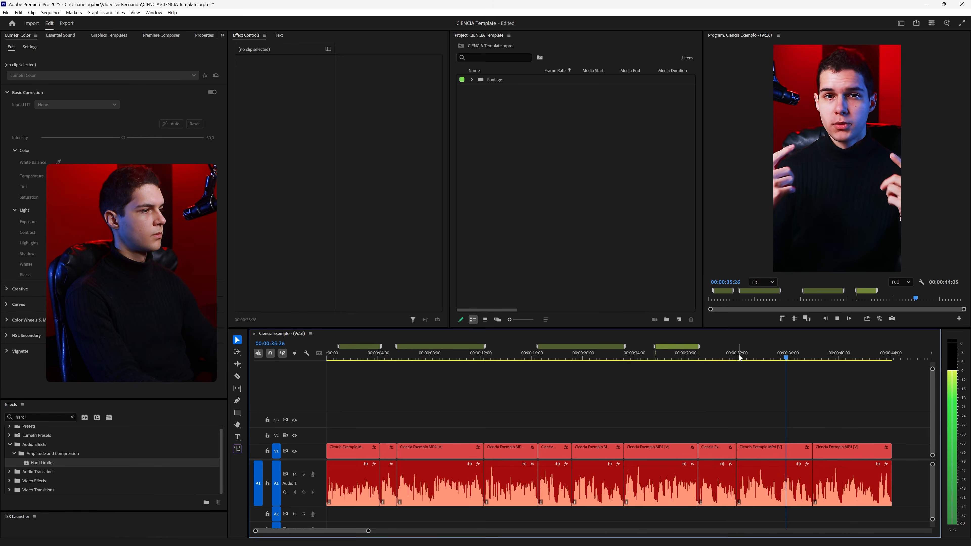
- Ripple-delete the ninth clip so the last clip follows the eighth, and play across the join
{"action": "left_click", "coordinate": [771, 447]}
{"action": "left_click_drag", "start_coordinate": [771, 448], "coordinate": [763, 451]}
{"action": "left_click", "coordinate": [774, 424]}
{"action": "key", "text": "space"}
{"action": "key", "text": "shift+Delete"}
{"action": "key", "text": "space"}
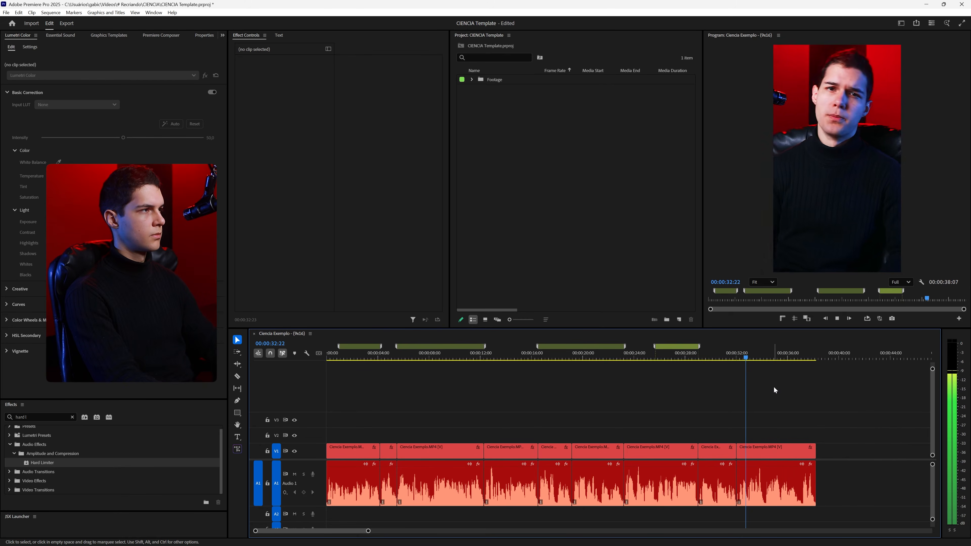
- Delete the last clip on the timeline with its audio and return the playhead to the sequence start
{"action": "left_click", "coordinate": [704, 353]}
{"action": "left_click_drag", "start_coordinate": [761, 401], "coordinate": [790, 474]}
{"action": "key", "text": "Delete"}
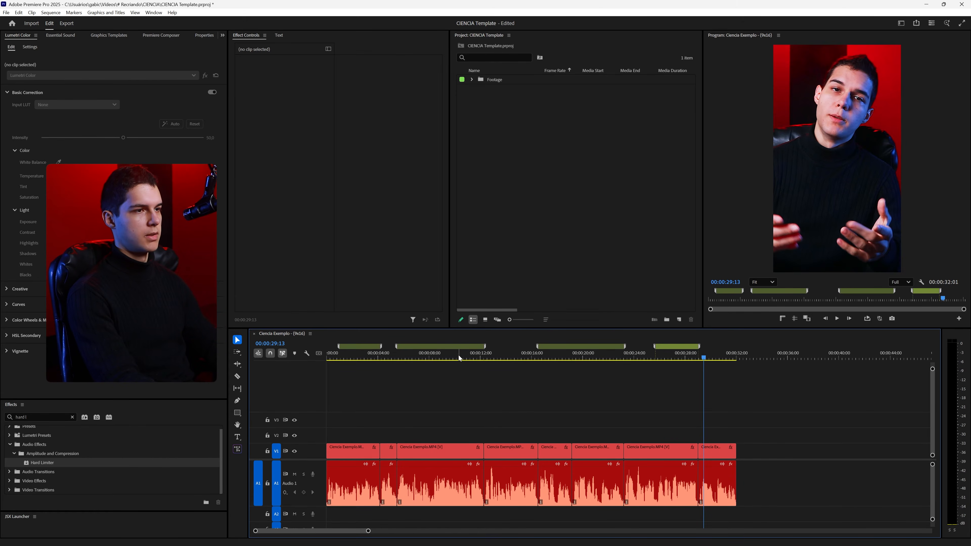
{"action": "key", "text": "Home"}
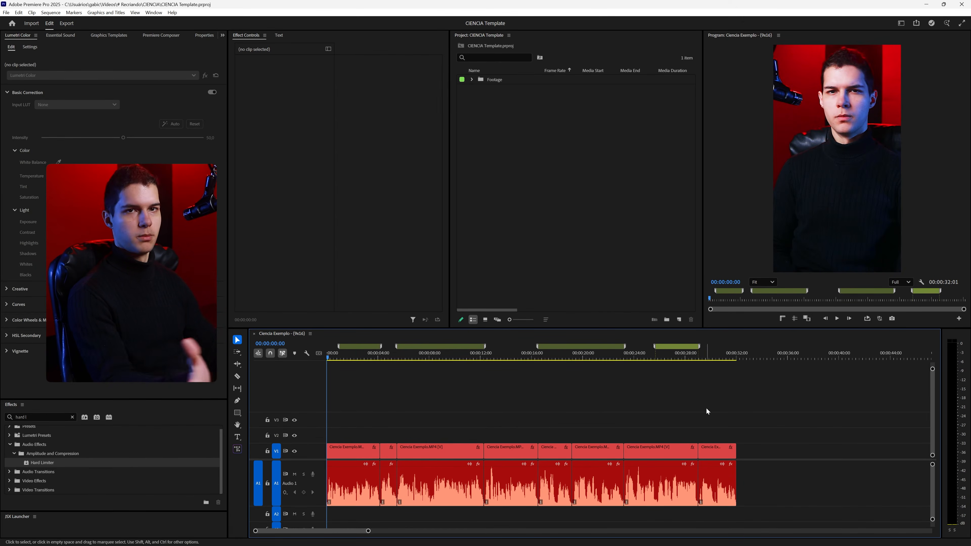
- Review the marked ranges by jumping to the markers at 00:00:01:01, 00:00:05:16 and 00:00:25:21
{"action": "left_click", "coordinate": [364, 348]}
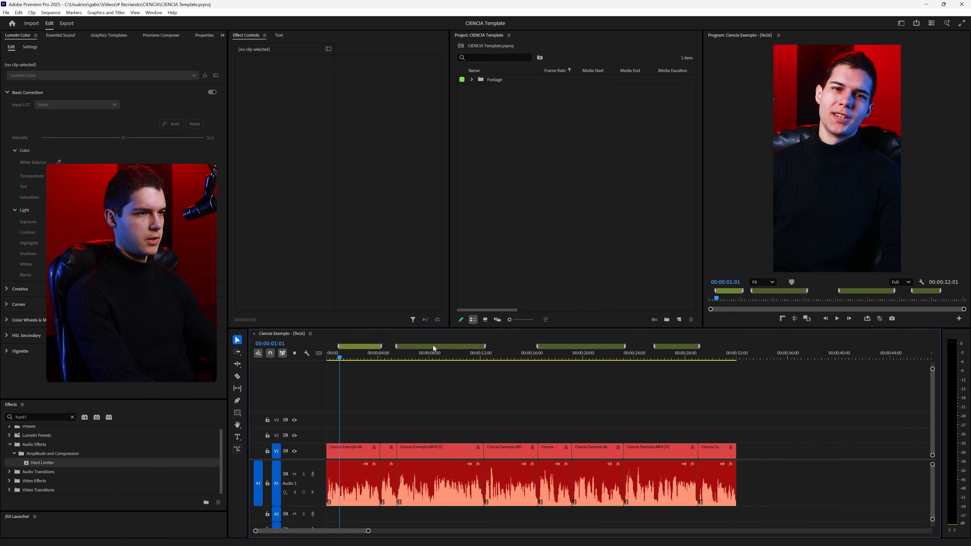
{"action": "left_click", "coordinate": [433, 345]}
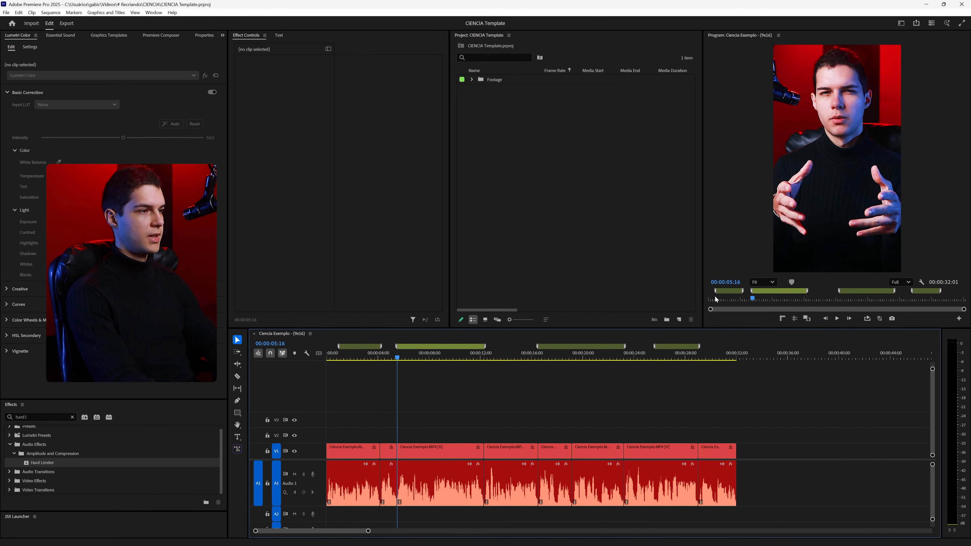
{"action": "left_click", "coordinate": [678, 347]}
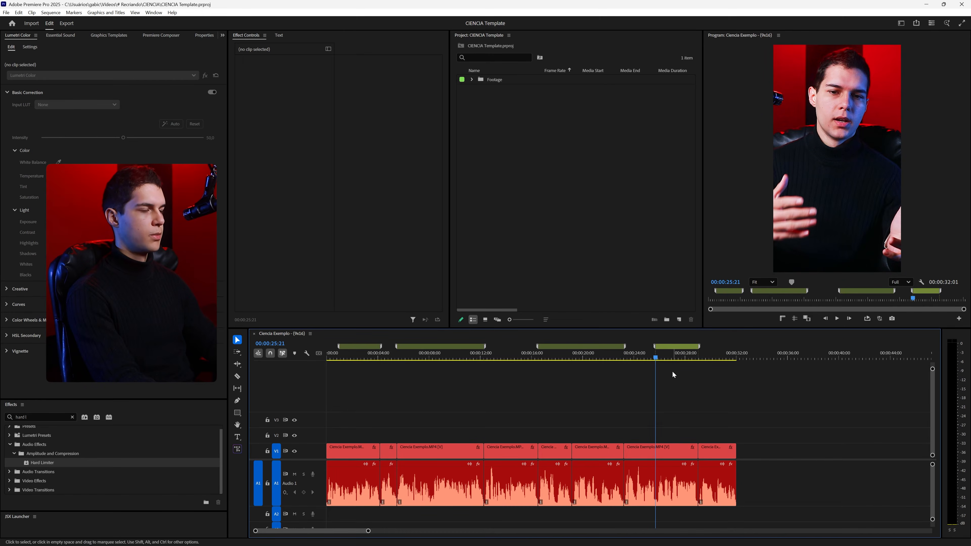
- Switch to the web browser, widen its window and open hub.editify.com.br in a new tab
{"action": "left_click", "coordinate": [923, 6]}
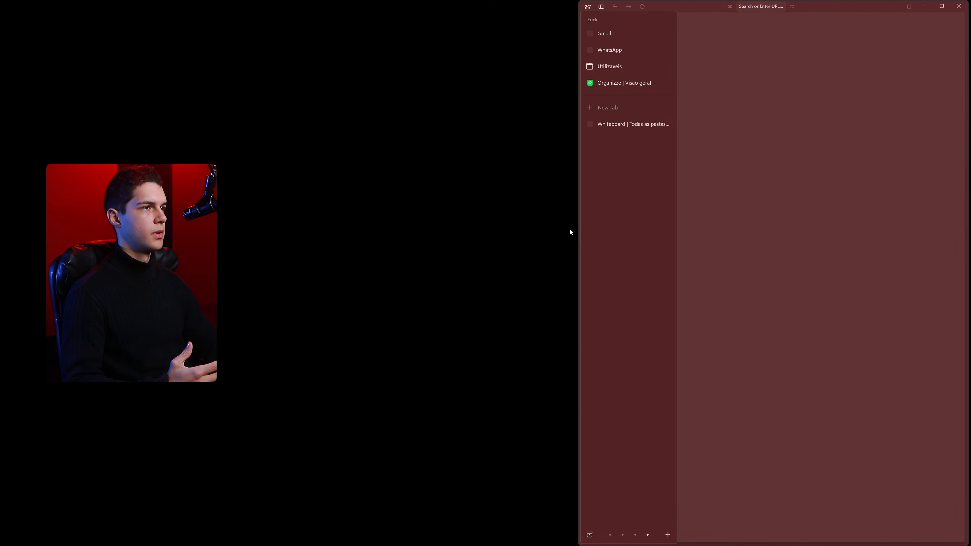
{"action": "left_click_drag", "start_coordinate": [571, 229], "coordinate": [281, 230]}
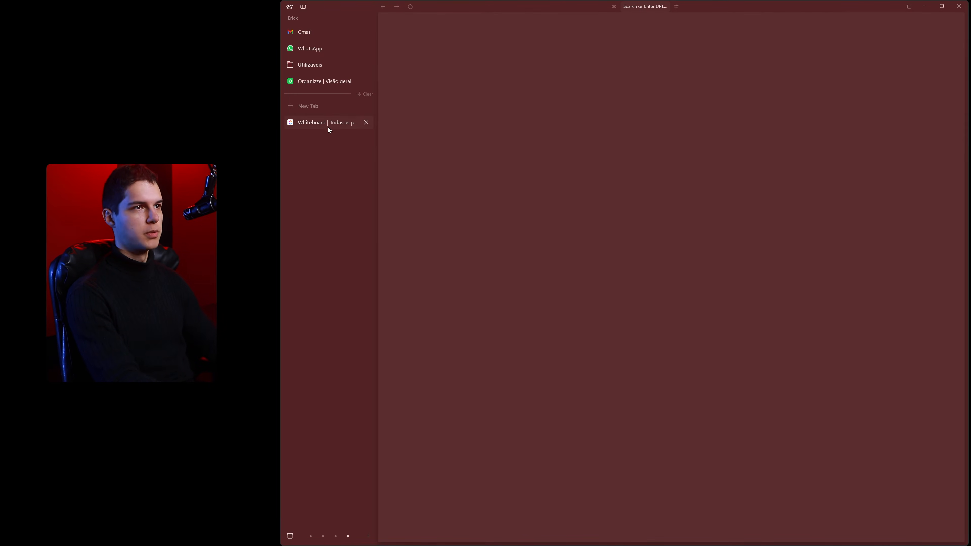
{"action": "key", "text": "ctrl+t"}
{"action": "type", "text": "hub.editify.com.br"}
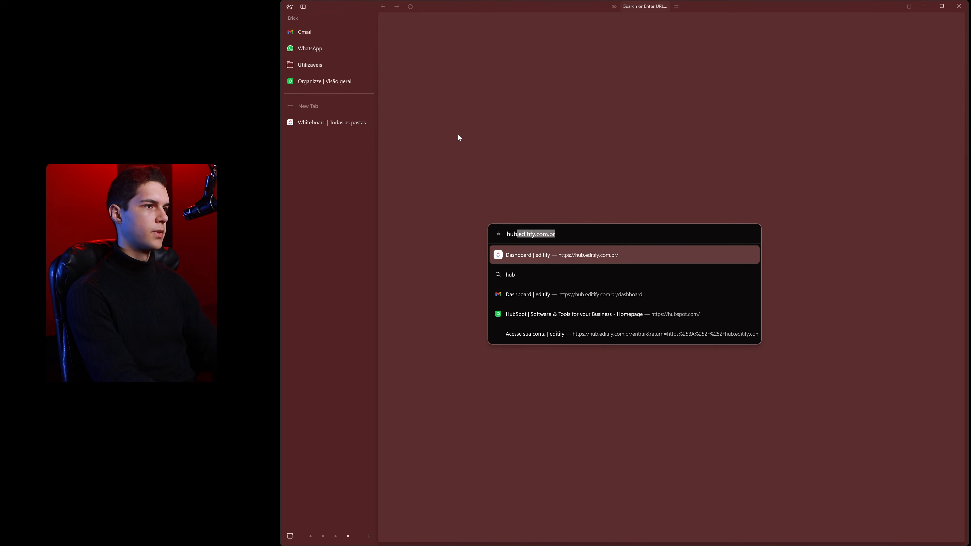
{"action": "key", "text": "Return"}
- Open the Kit de Edição course and follow the access link in its resources to the Cenas de Filmes Drive folder
{"action": "scroll", "coordinate": [664, 290], "scroll_direction": "down", "scroll_amount": 5}
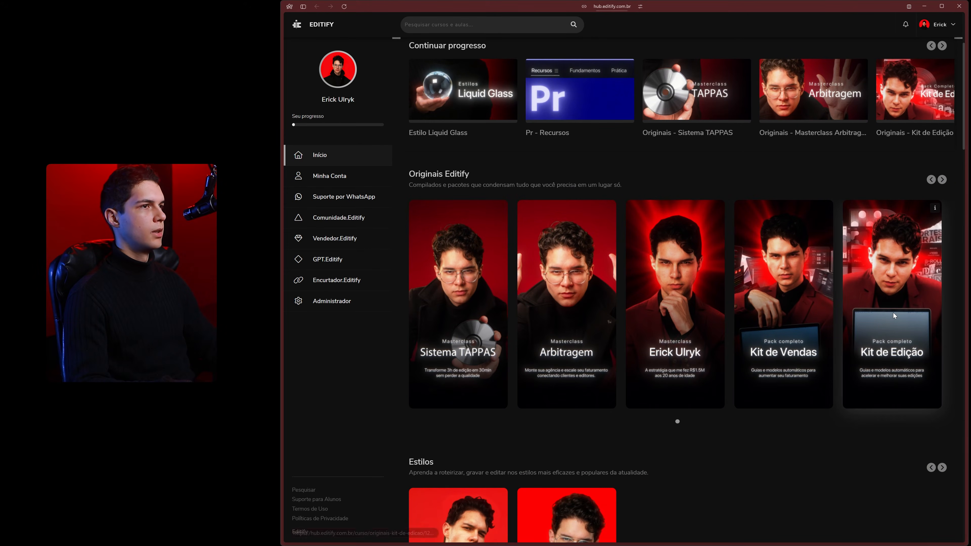
{"action": "left_click", "coordinate": [894, 315]}
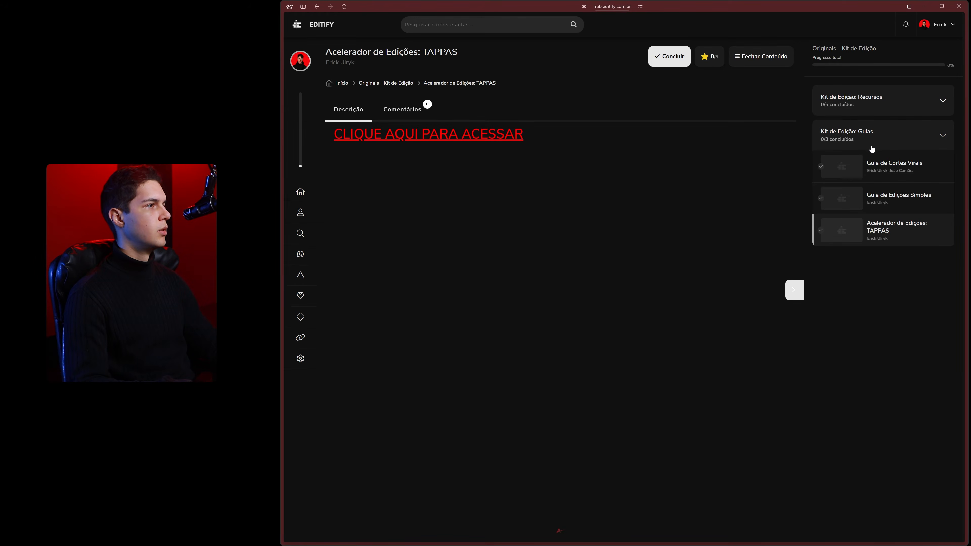
{"action": "left_click", "coordinate": [865, 103]}
{"action": "left_click", "coordinate": [883, 134]}
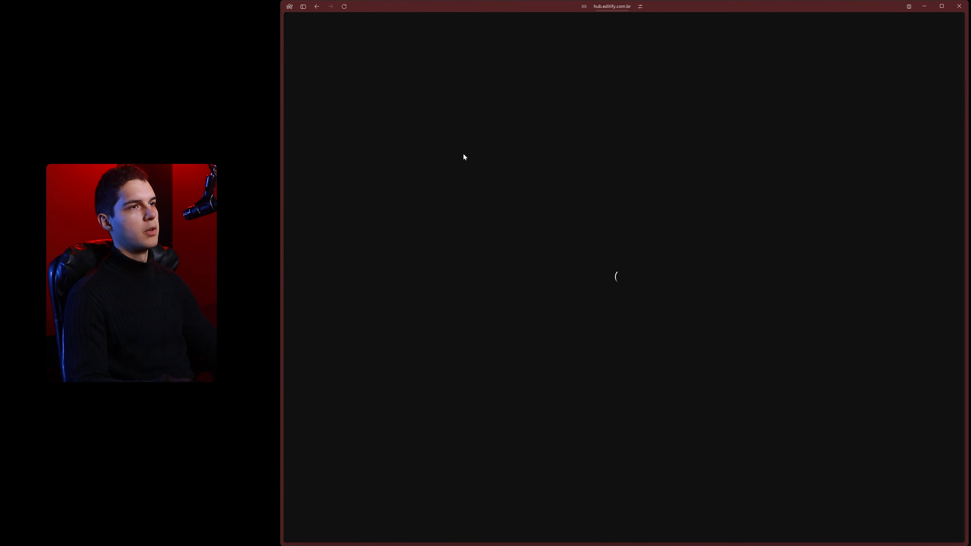
{"action": "left_click", "coordinate": [417, 136]}
{"action": "mouse_move", "coordinate": [338, 134]}
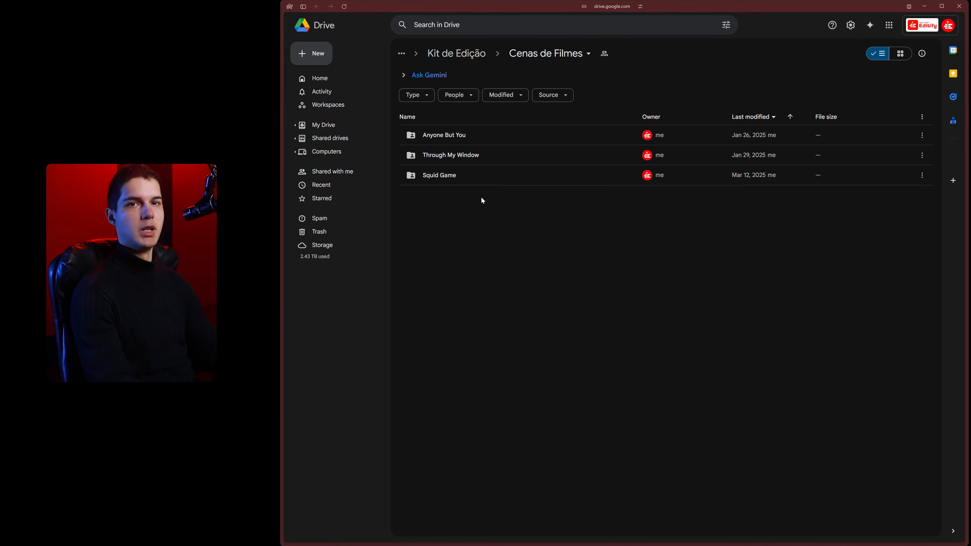
- Open the Squid Game folder and look through its scene clips
{"action": "double_click", "coordinate": [450, 173]}
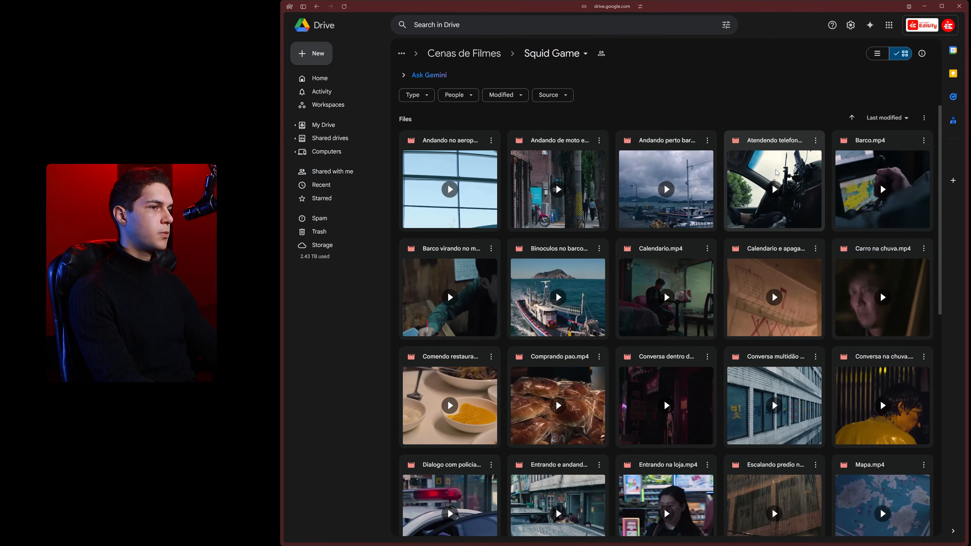
{"action": "scroll", "coordinate": [768, 169], "scroll_direction": "down", "scroll_amount": 10}
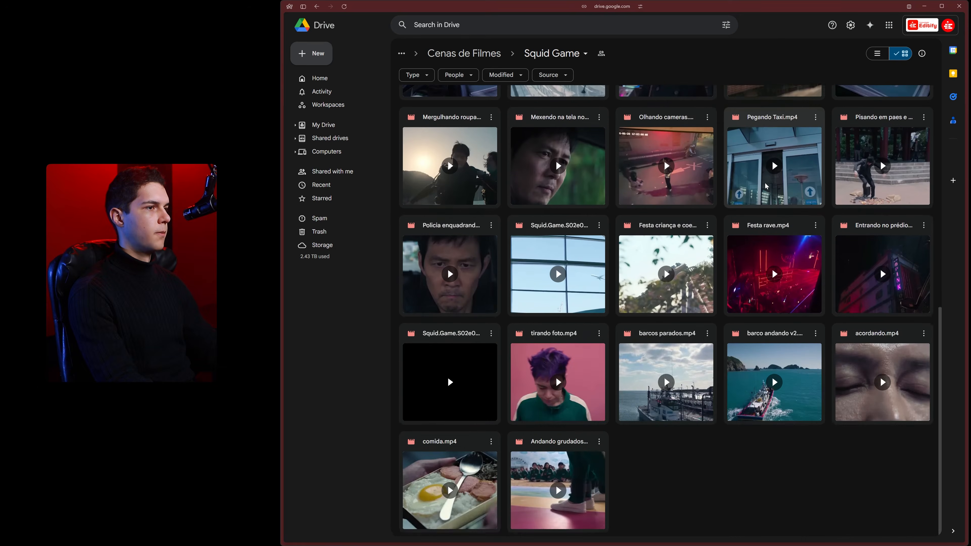
{"action": "scroll", "coordinate": [750, 126], "scroll_direction": "up", "scroll_amount": 10}
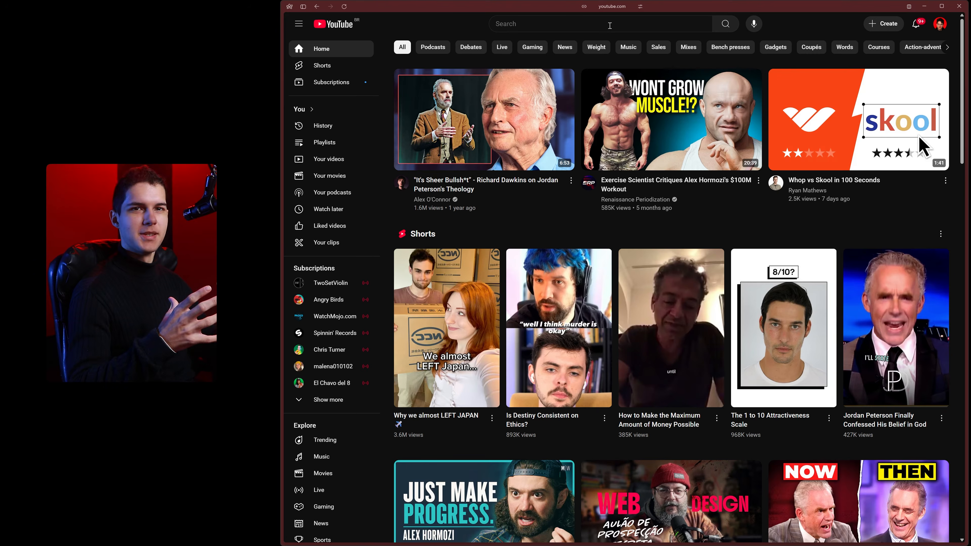
- Search YouTube for "brad pitt sad scene" and for "fight club working scene"
{"action": "left_click", "coordinate": [610, 24]}
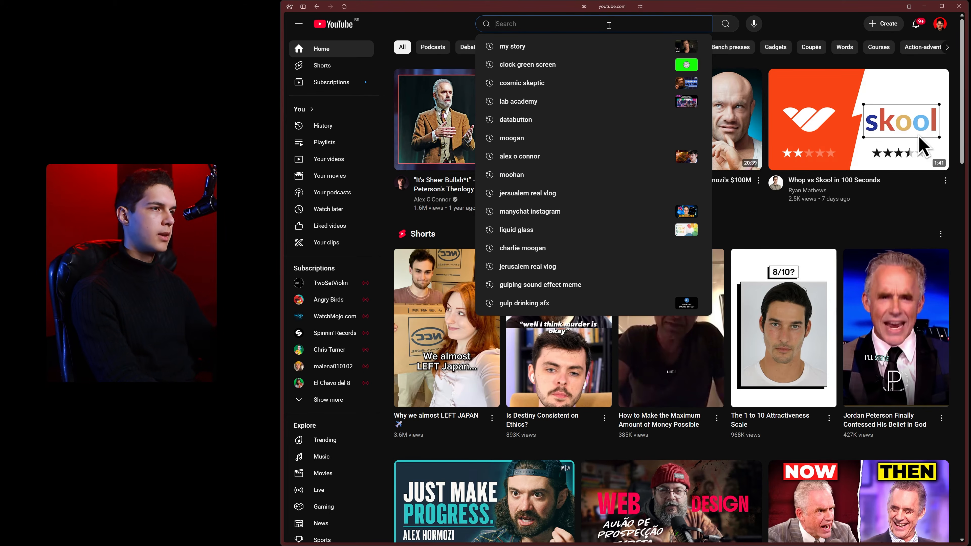
{"action": "type", "text": "rad pritt sad s"}
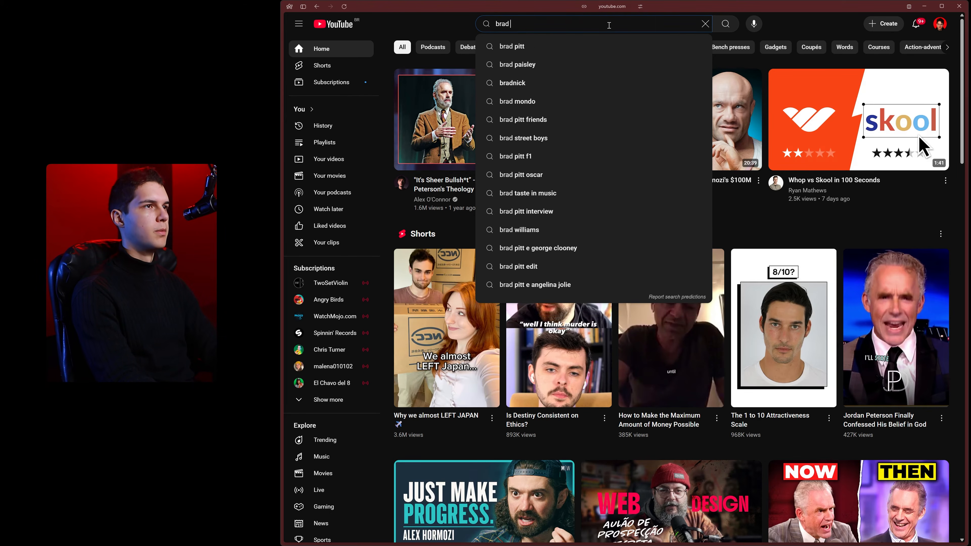
{"action": "type", "text": "cene"}
{"action": "key", "text": "Return"}
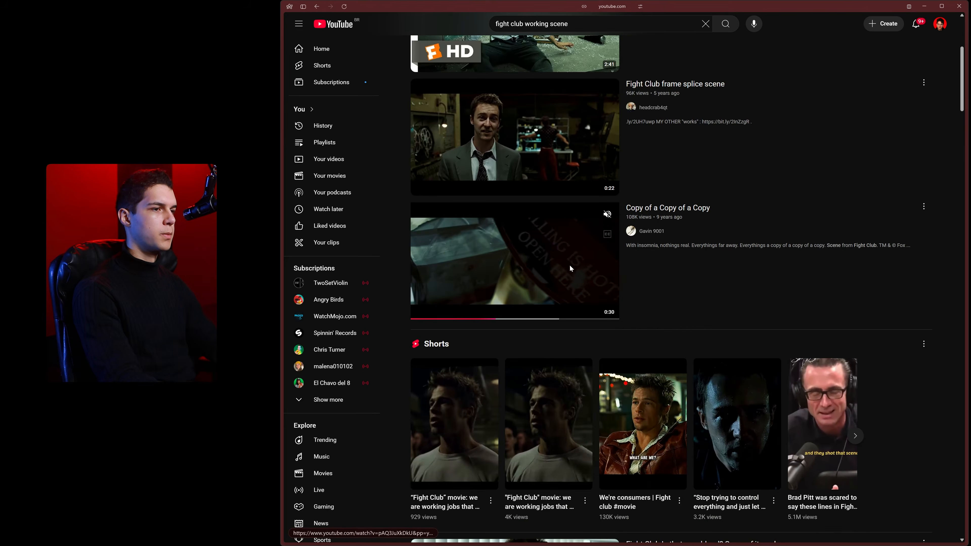
- Open the "Copy of a Copy of a Copy" video in a new tab and skim ahead to about 0:16
{"action": "middle_click", "coordinate": [539, 273]}
{"action": "mouse_move", "coordinate": [270, 208]}
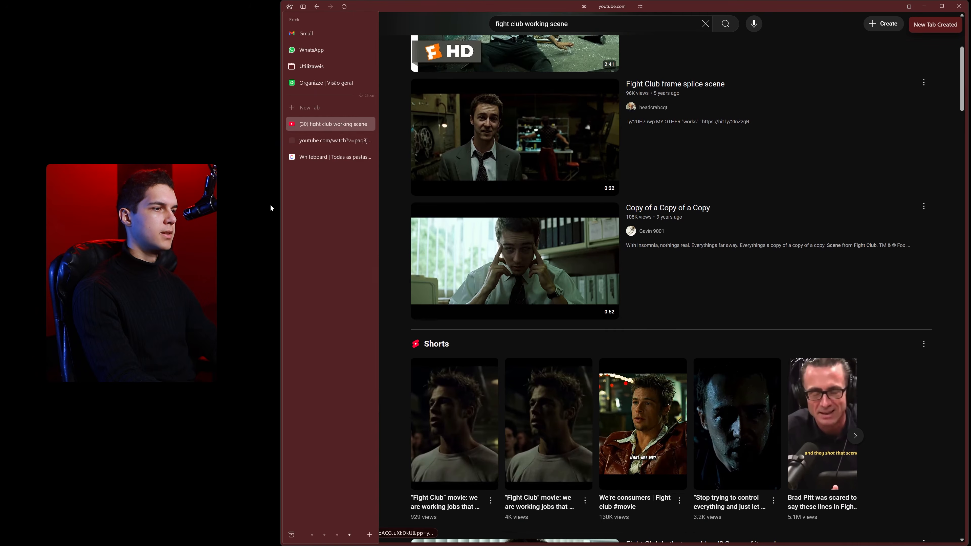
{"action": "left_click", "coordinate": [323, 140]}
{"action": "left_click", "coordinate": [435, 398]}
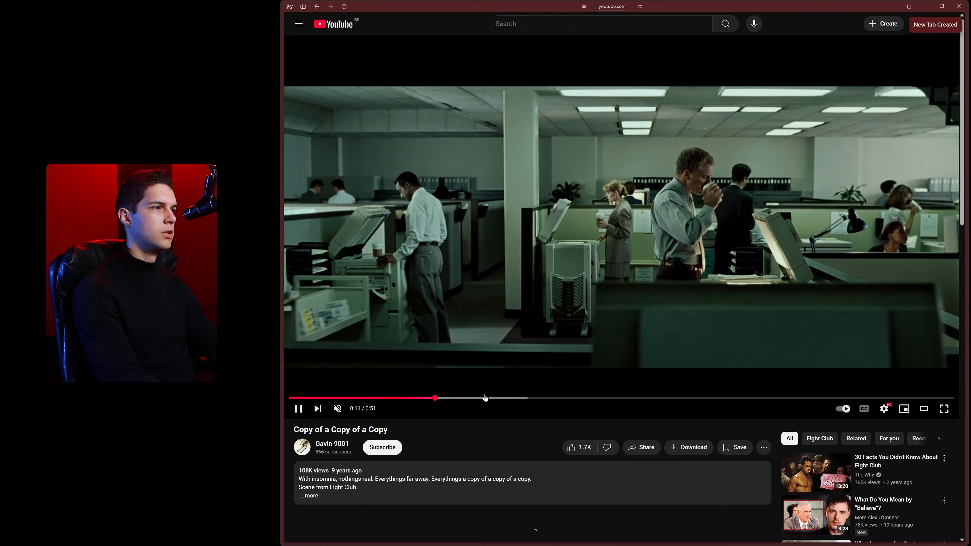
{"action": "left_click", "coordinate": [485, 398]}
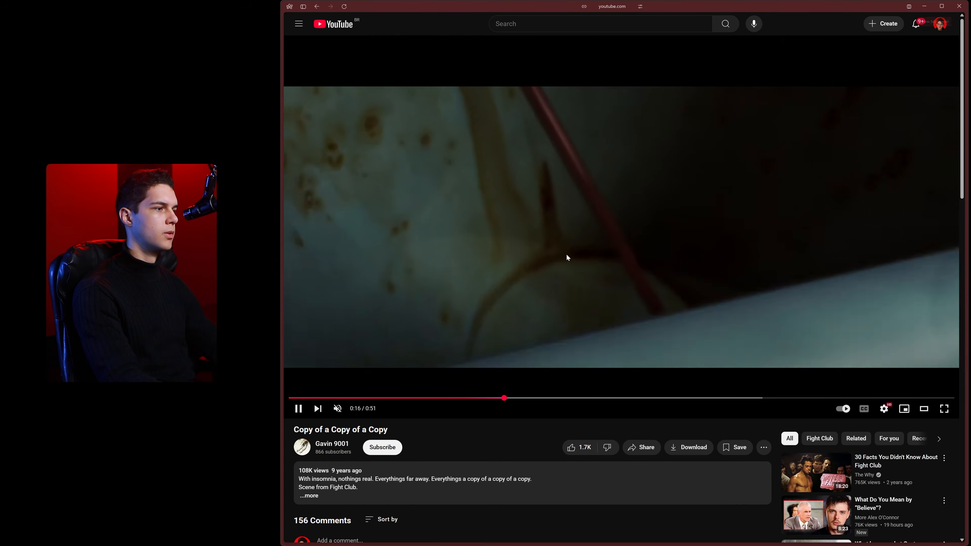
- Return to the "fight club working scene" results and browse further down the list of videos
{"action": "mouse_move", "coordinate": [268, 150]}
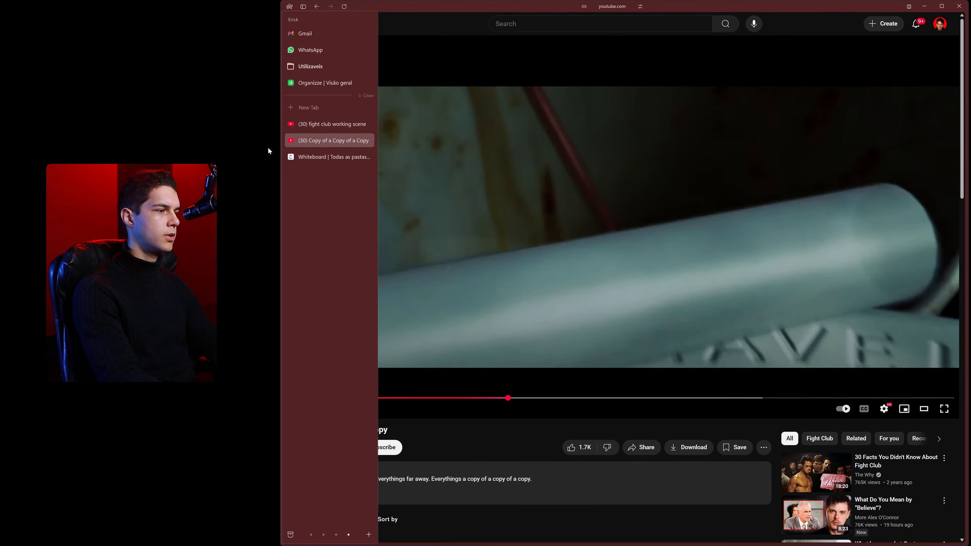
{"action": "left_click", "coordinate": [332, 124]}
{"action": "scroll", "coordinate": [569, 251], "scroll_direction": "down", "scroll_amount": 8}
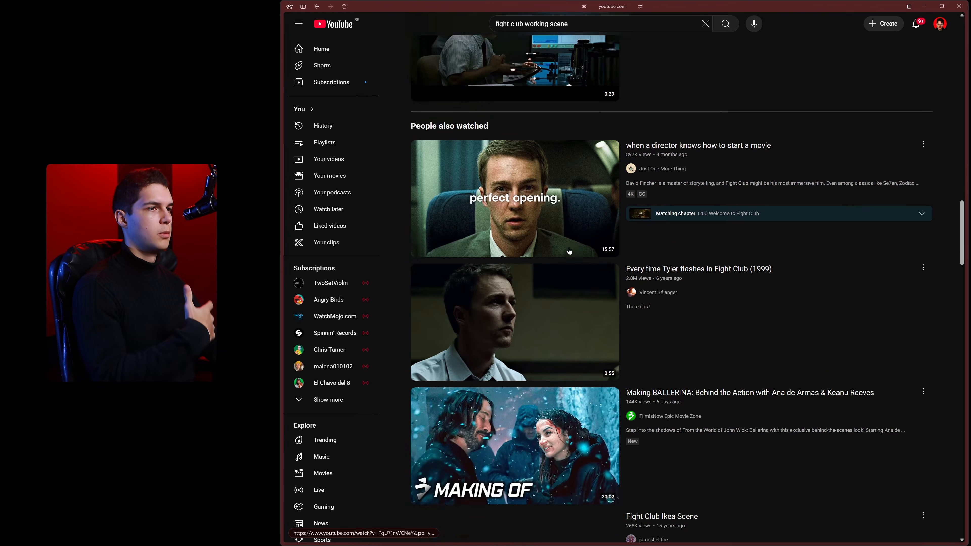
{"action": "scroll", "coordinate": [570, 250], "scroll_direction": "down", "scroll_amount": 1}
- Search YouTube for "movie scene tired 4k" and browse down the results
{"action": "left_click", "coordinate": [555, 24]}
{"action": "key", "text": "ctrl+a"}
{"action": "type", "text": "movie sce"}
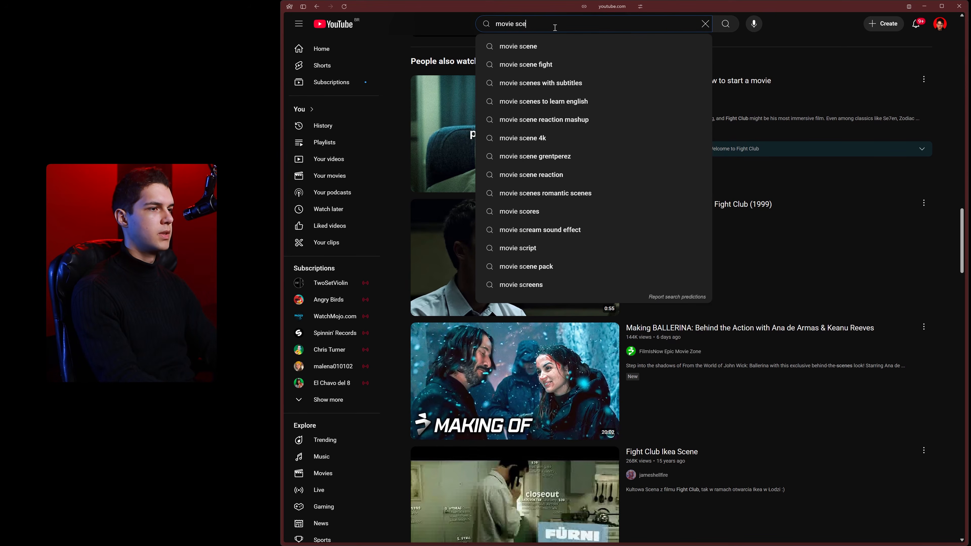
{"action": "type", "text": "ne sad"}
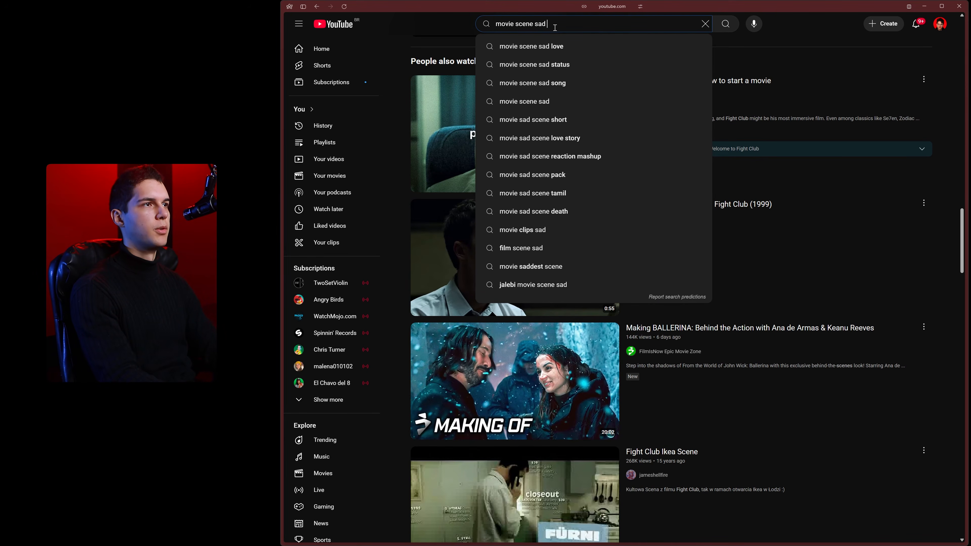
{"action": "key", "text": "BackSpace"}
{"action": "key", "text": "BackSpace"}
{"action": "key", "text": "BackSpace"}
{"action": "type", "text": "tired "}
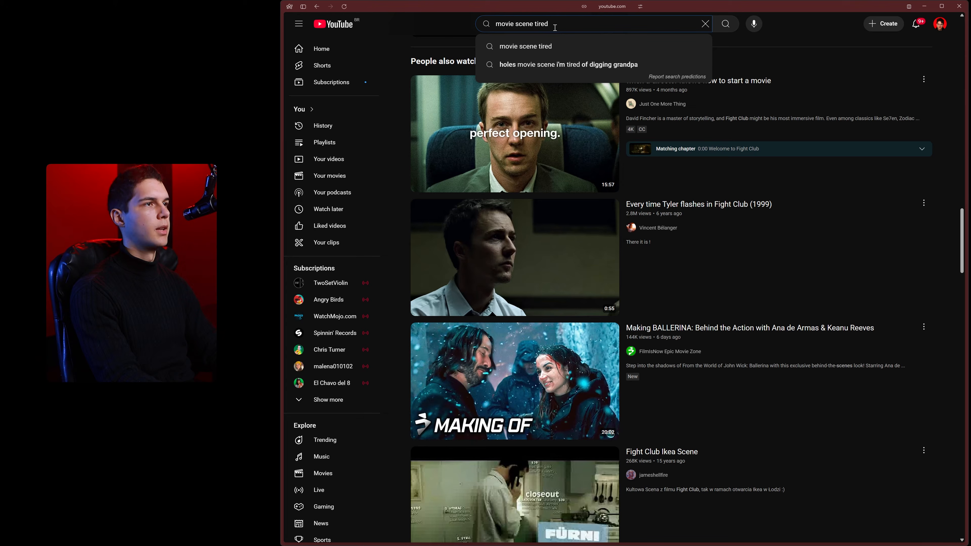
{"action": "type", "text": "4k"}
{"action": "key", "text": "Return"}
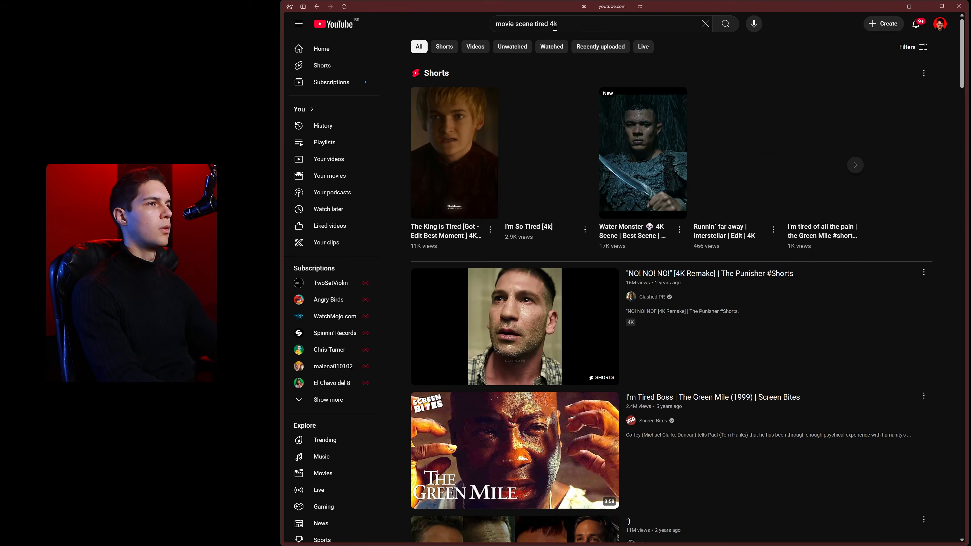
{"action": "scroll", "coordinate": [544, 91], "scroll_direction": "down", "scroll_amount": 3}
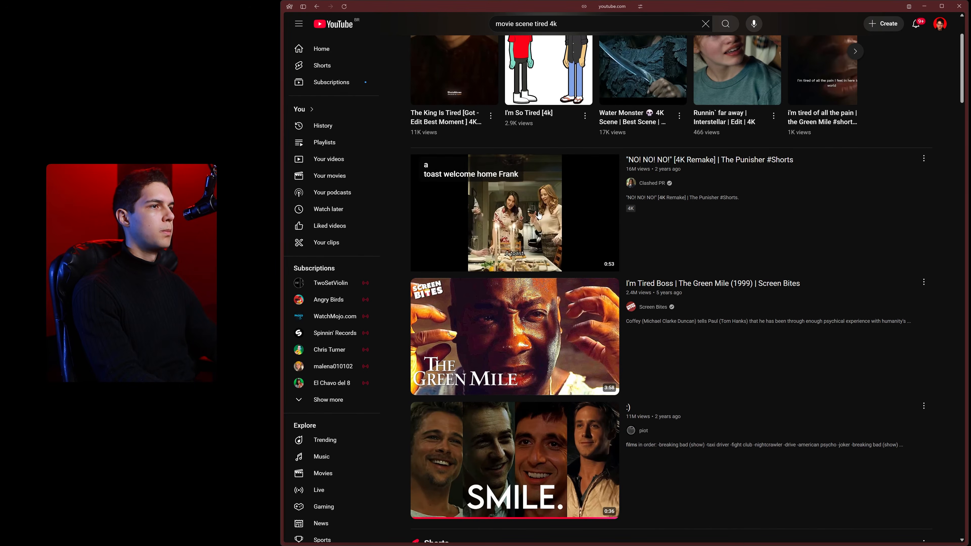
{"action": "scroll", "coordinate": [541, 217], "scroll_direction": "down", "scroll_amount": 3}
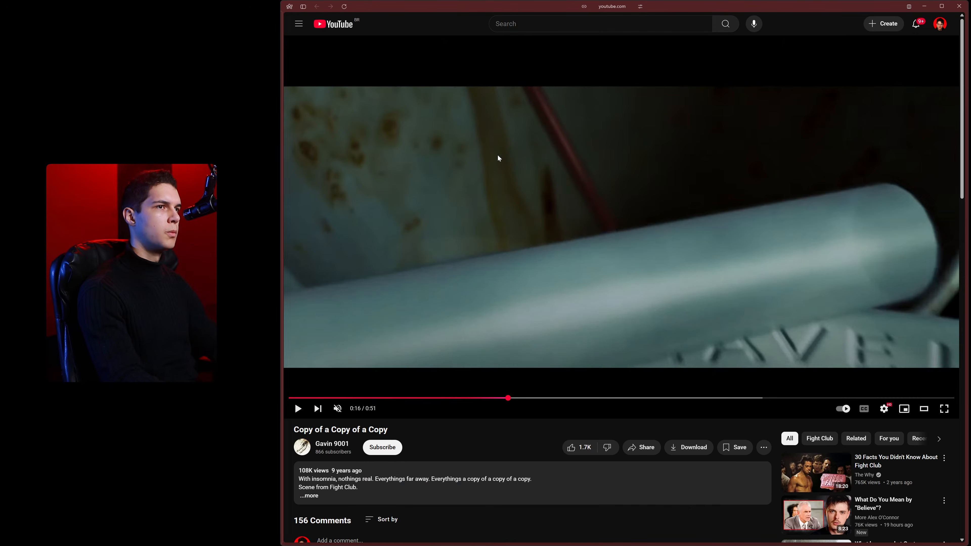
- Copy the web address of the "Copy of a Copy of a Copy" video and open a new browser tab
{"action": "left_click", "coordinate": [616, 7]}
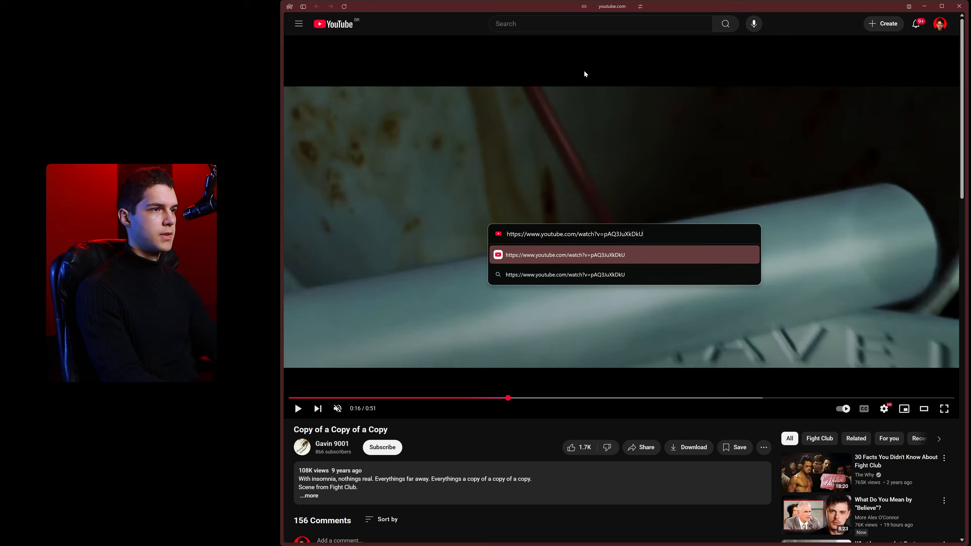
{"action": "key", "text": "ctrl+a"}
{"action": "left_click", "coordinate": [482, 433]}
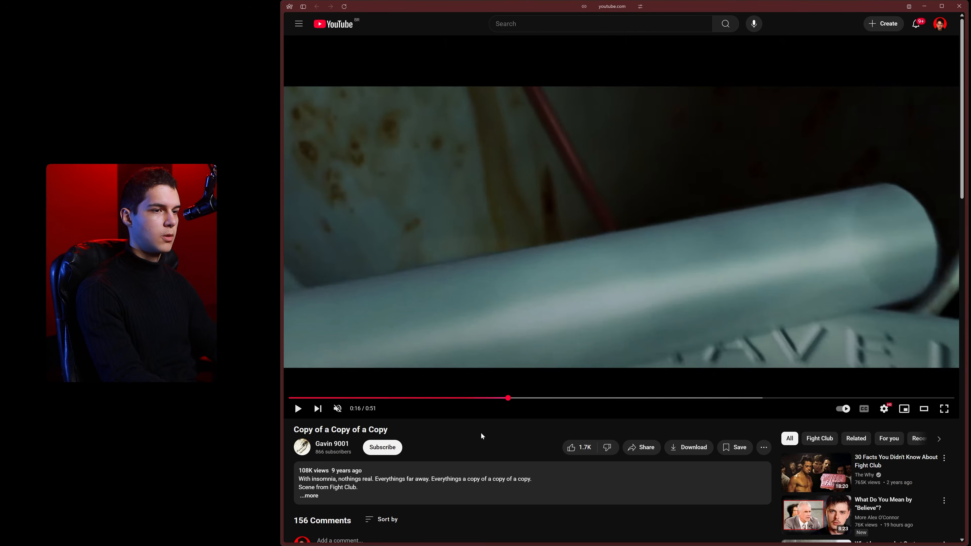
{"action": "key", "text": "ctrl+t"}
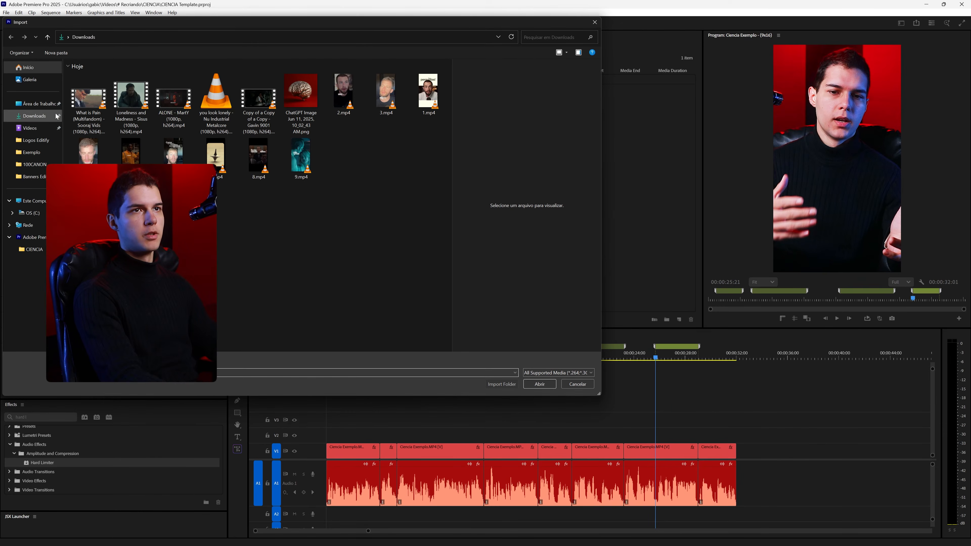
- Import the Copy of a Copy of a Copy, Loneliness and Madness, What is Pain and ALONE videos from Downloads into the Premiere Pro project
{"action": "left_click", "coordinate": [75, 109]}
{"action": "left_click", "coordinate": [253, 100], "text": "shift"}
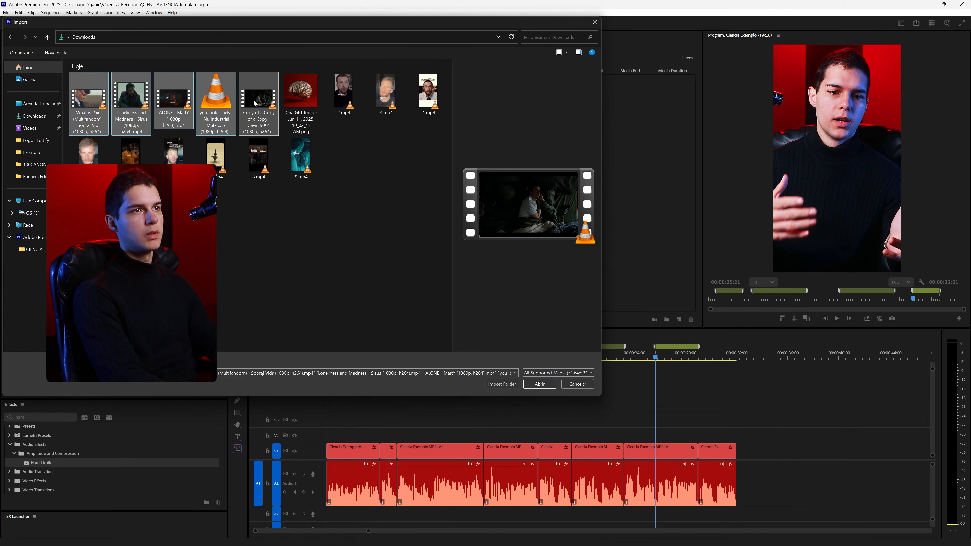
{"action": "left_click", "coordinate": [318, 148], "text": "ctrl"}
{"action": "left_click", "coordinate": [540, 384]}
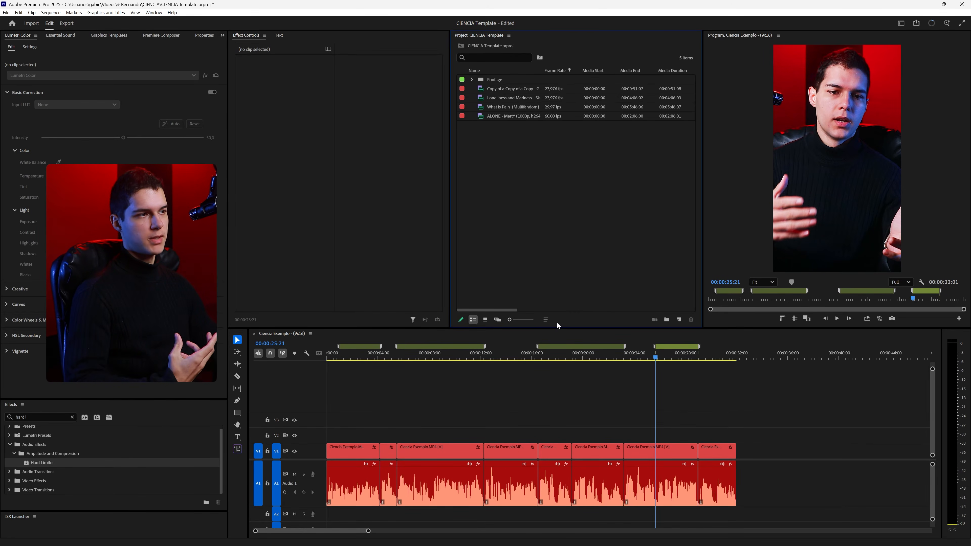
- Open the Loneliness and Madness video and place two scenes, ending at 00:03:30:04 and 00:01:47:02, on V2 over the first marked range
{"action": "left_click_drag", "start_coordinate": [517, 358], "coordinate": [331, 358]}
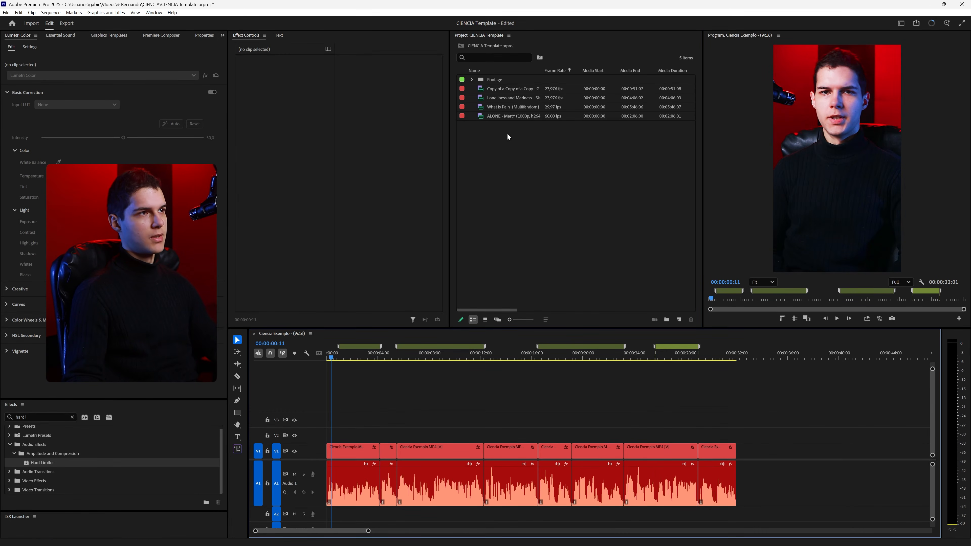
{"action": "left_click", "coordinate": [505, 141]}
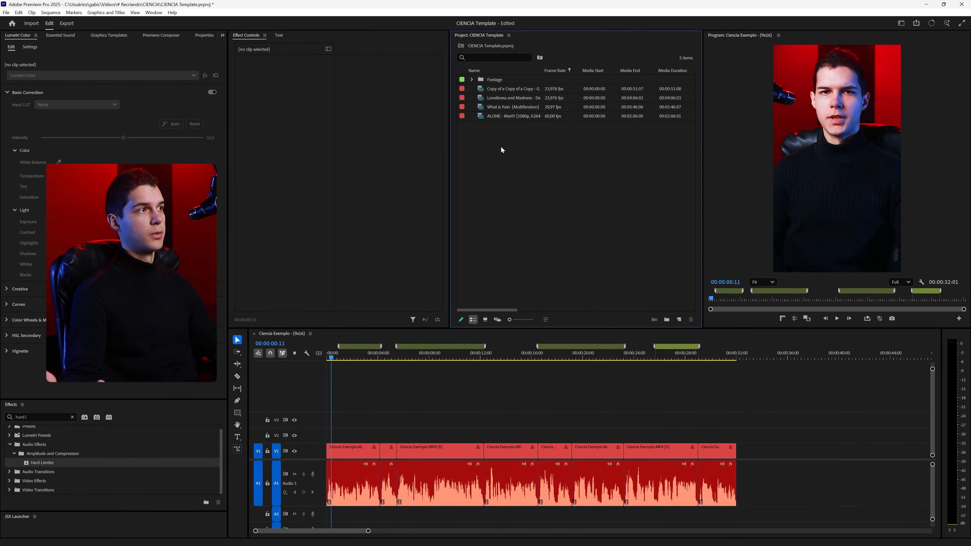
{"action": "double_click", "coordinate": [486, 99]}
{"action": "left_click_drag", "start_coordinate": [505, 108], "coordinate": [675, 98]}
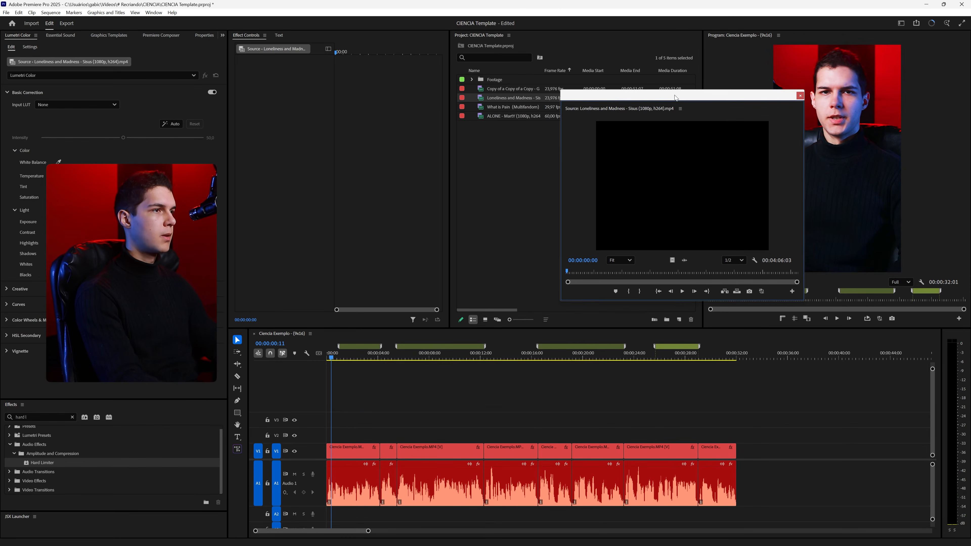
{"action": "left_click_drag", "start_coordinate": [620, 272], "coordinate": [765, 271]}
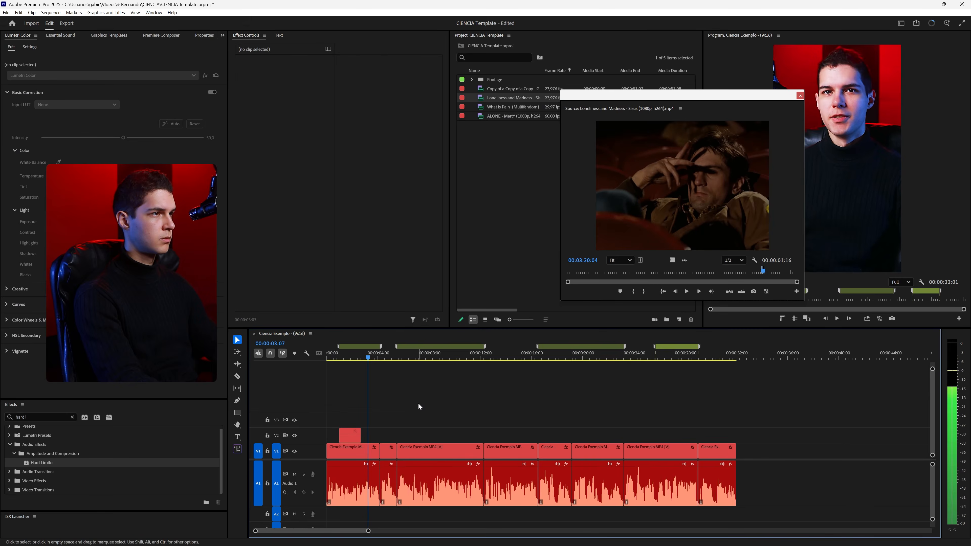
{"action": "left_click_drag", "start_coordinate": [677, 272], "coordinate": [684, 270]}
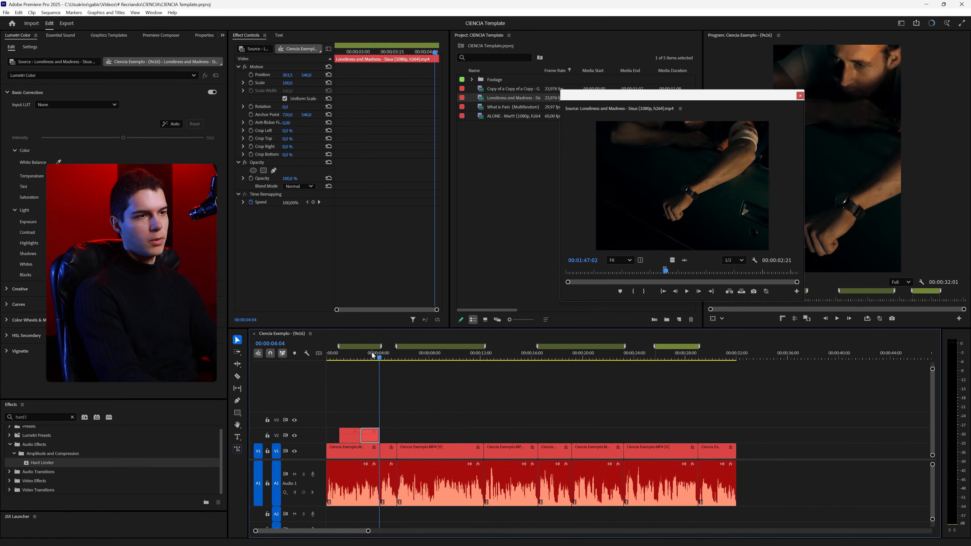
- Play the sequence from 00:00:01:01 to review the two overlay scenes and the start of the second marked range
{"action": "left_click", "coordinate": [370, 355]}
{"action": "key", "text": "shift+Up"}
{"action": "key", "text": "shift+Up"}
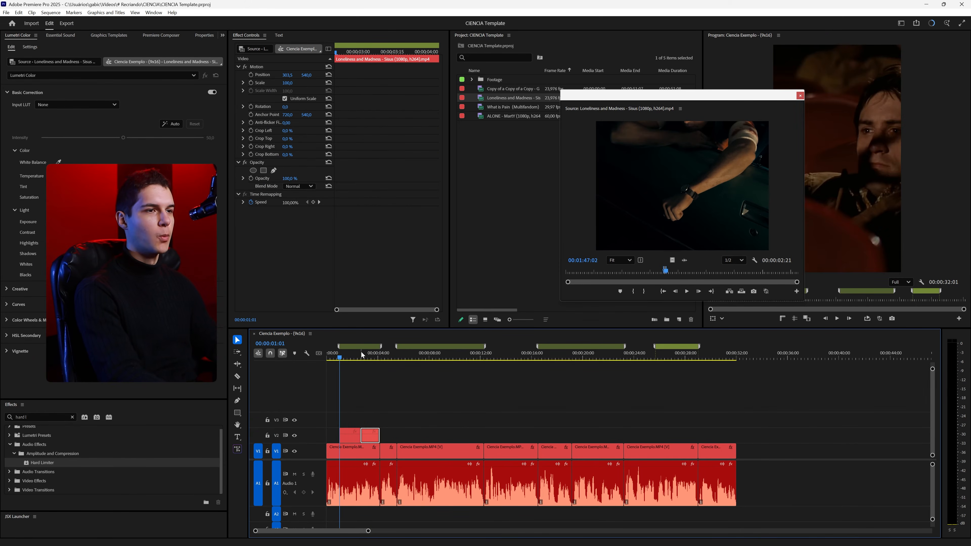
{"action": "key", "text": "space"}
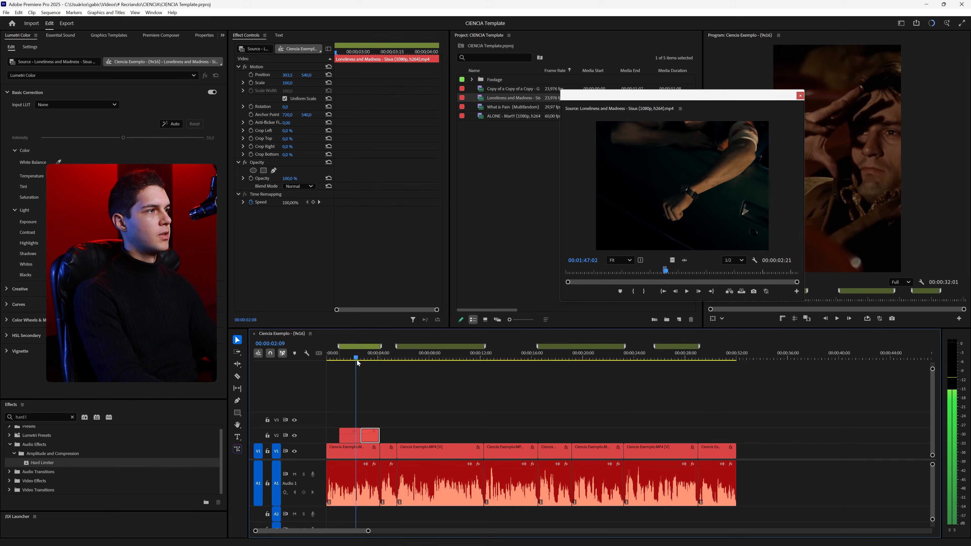
{"action": "left_click", "coordinate": [398, 360]}
{"action": "key", "text": "space"}
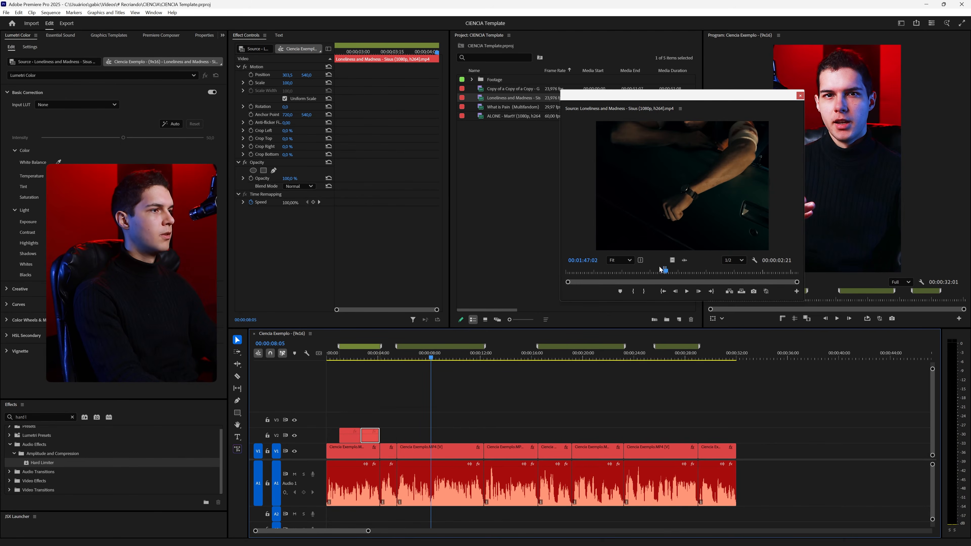
- Place the Copy of a Copy of a Copy office scene ending at 00:00:15:20 on V2 at the second marked range's start and play it back
{"action": "left_click_drag", "start_coordinate": [660, 268], "coordinate": [566, 270]}
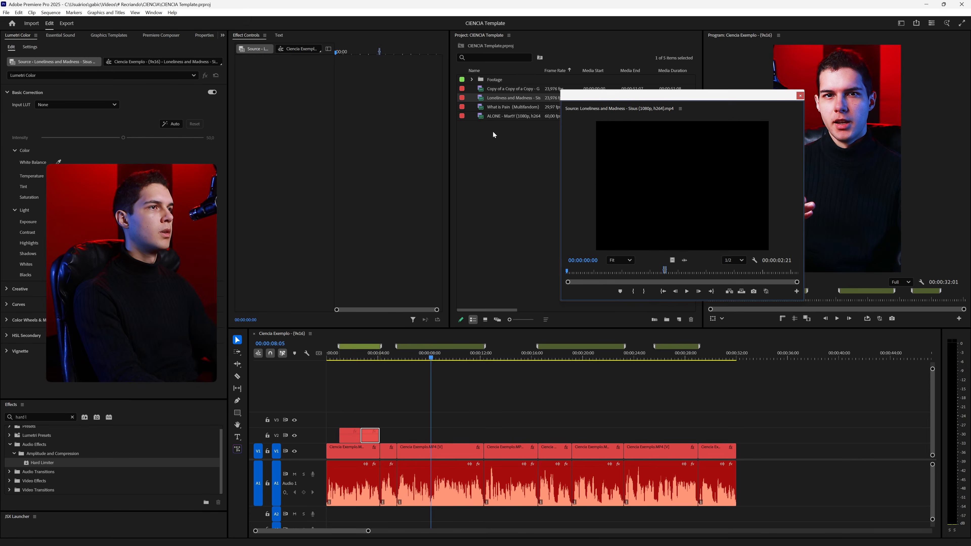
{"action": "double_click", "coordinate": [481, 89]}
{"action": "left_click", "coordinate": [403, 359]}
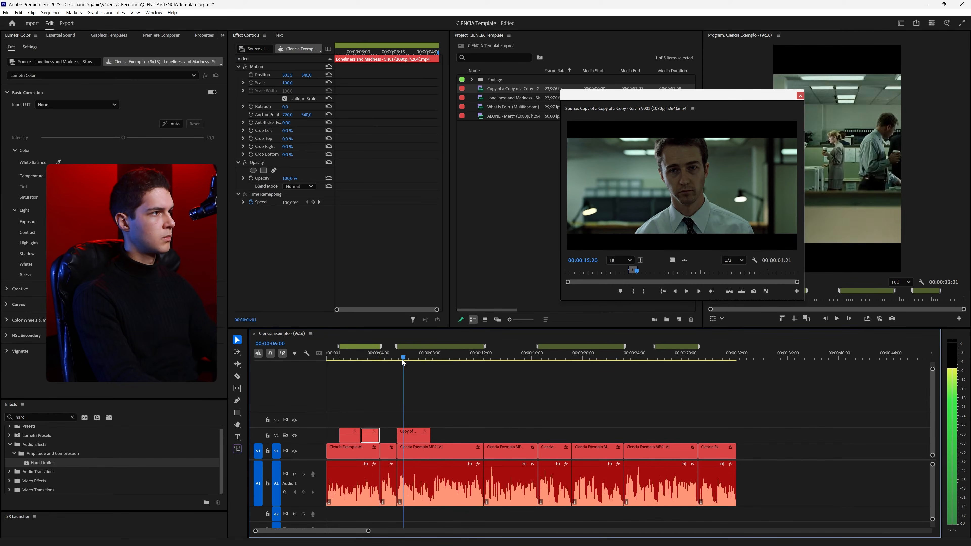
{"action": "key", "text": "space"}
{"action": "key", "text": "space"}
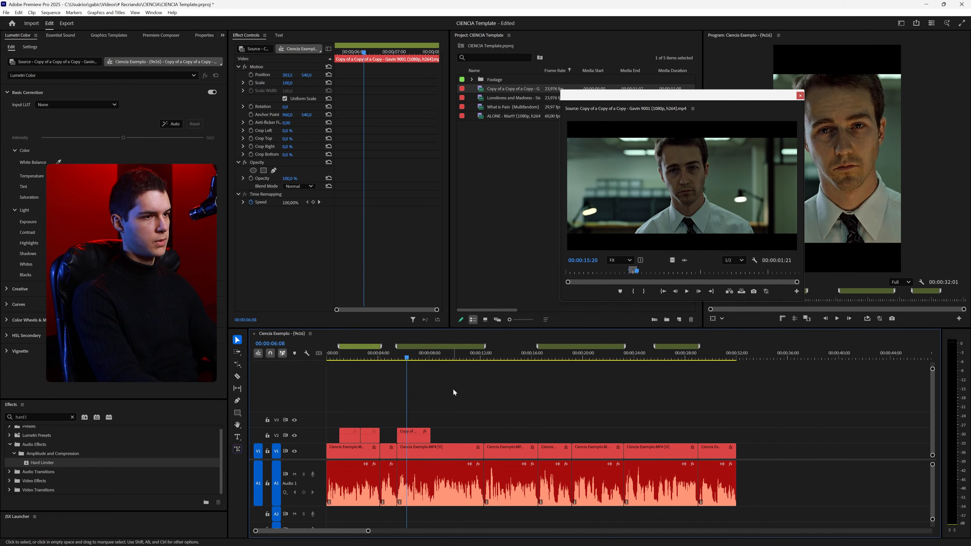
{"action": "key", "text": "space"}
{"action": "left_click_drag", "start_coordinate": [638, 271], "coordinate": [475, 435]}
- Open the What is Pain video, mark an excerpt and place it on V2 directly after the office scene
{"action": "double_click", "coordinate": [481, 107]}
{"action": "key", "text": "i"}
{"action": "key", "text": "o"}
{"action": "key", "text": "shift+Up"}
{"action": "key", "text": "space"}
- Skim the ALONE video, then fill the rest of the second marked range on V2 with the Copy of a Copy of a Copy scene ending at 00:00:30:20
{"action": "left_click_drag", "start_coordinate": [708, 271], "coordinate": [634, 272]}
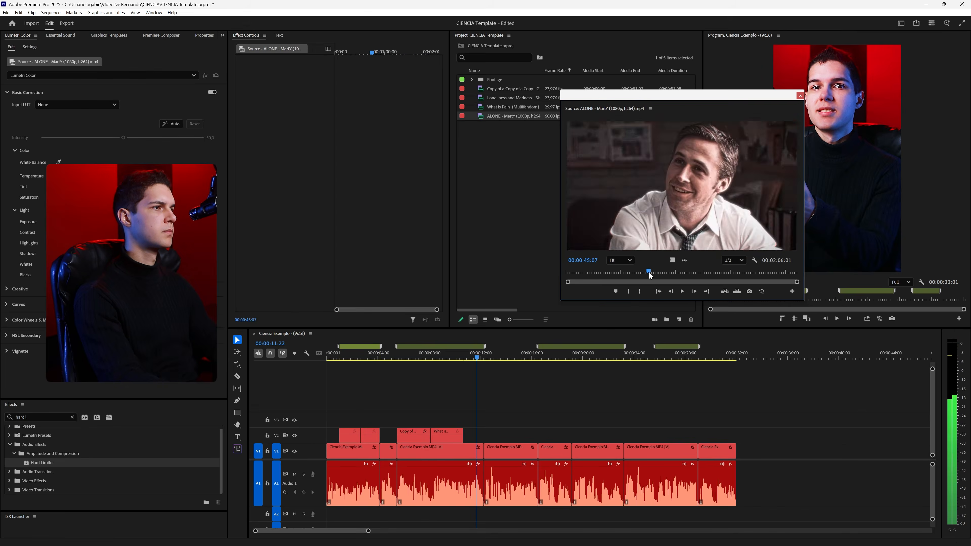
{"action": "left_click_drag", "start_coordinate": [649, 273], "coordinate": [708, 277]}
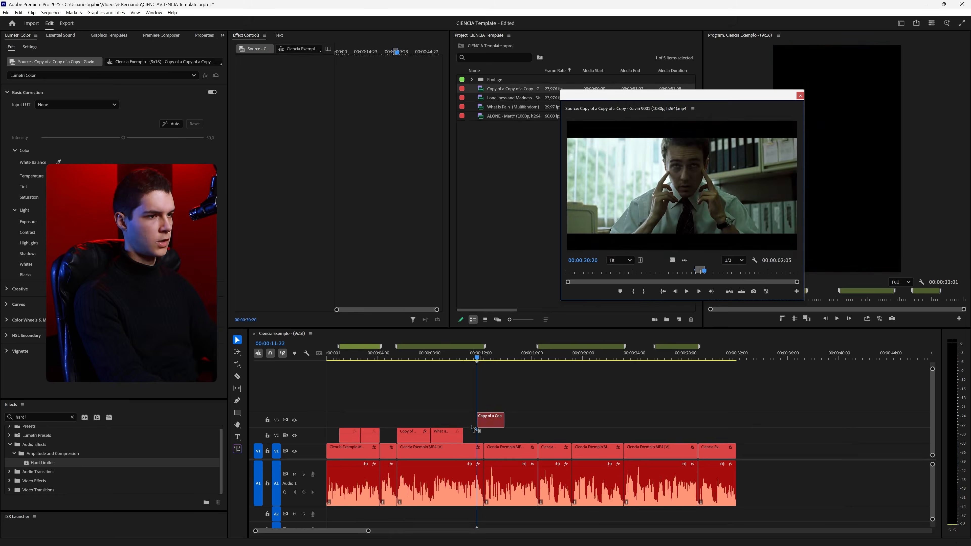
{"action": "left_click_drag", "start_coordinate": [672, 261], "coordinate": [475, 435]}
- Place the Copy of a Copy of a Copy bed scene ending at 00:00:03:07 on V2 at the start of the third marked range
{"action": "key", "text": "space"}
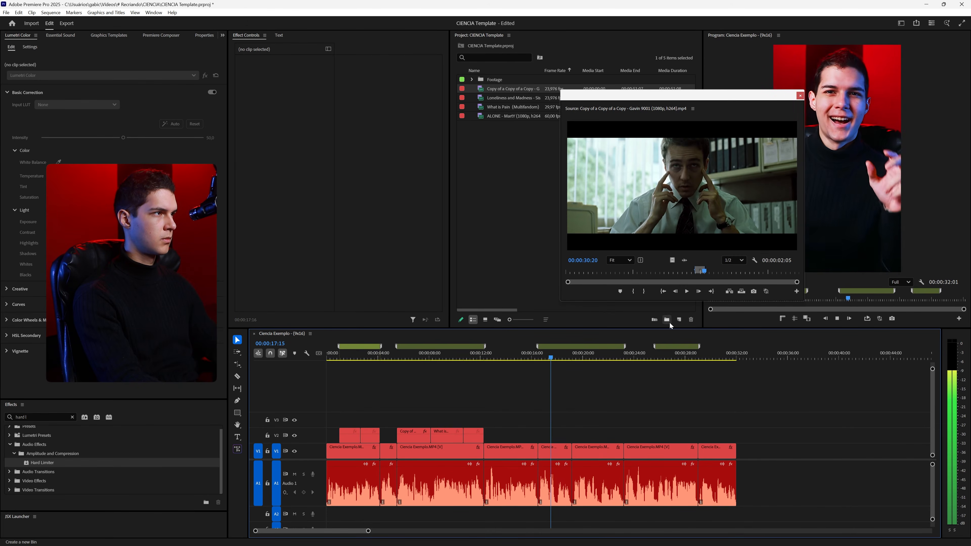
{"action": "left_click_drag", "start_coordinate": [570, 273], "coordinate": [581, 274]}
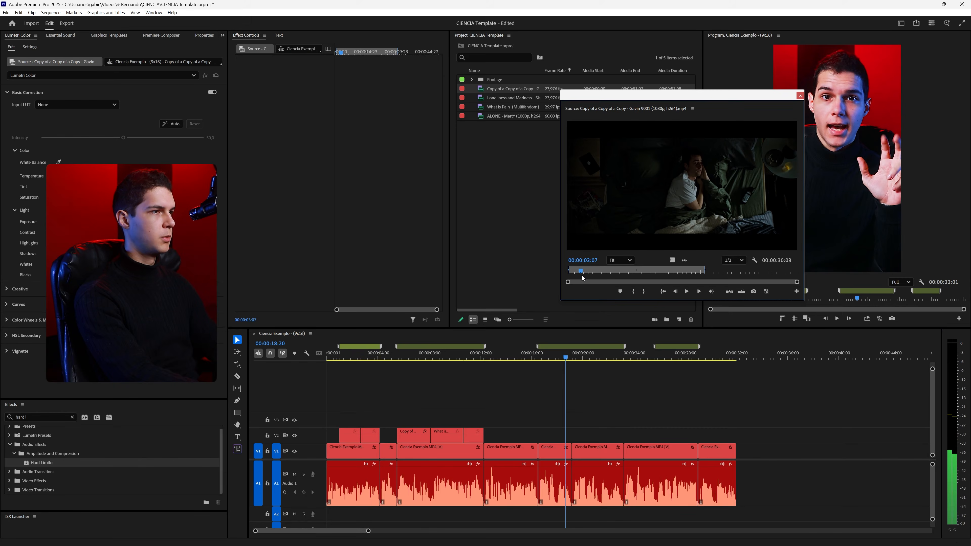
{"action": "left_click_drag", "start_coordinate": [673, 261], "coordinate": [548, 439]}
{"action": "key", "text": "space"}
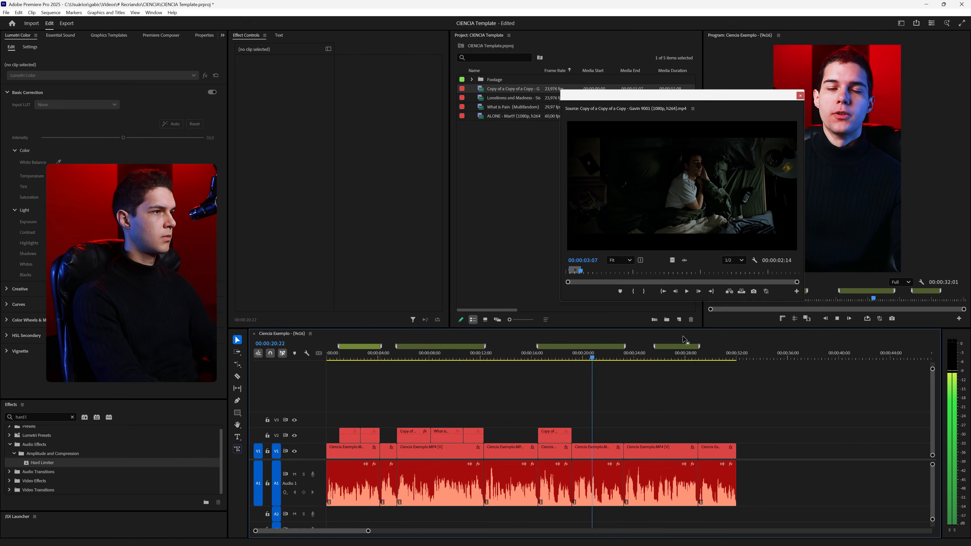
- Place the Loneliness and Madness scene ending at 00:00:29:22 on V2 after the bed scene and trim it to the third marked range's end
{"action": "double_click", "coordinate": [512, 98]}
{"action": "left_click", "coordinate": [630, 274]}
{"action": "left_click_drag", "start_coordinate": [630, 273], "coordinate": [594, 271]}
{"action": "key", "text": "i"}
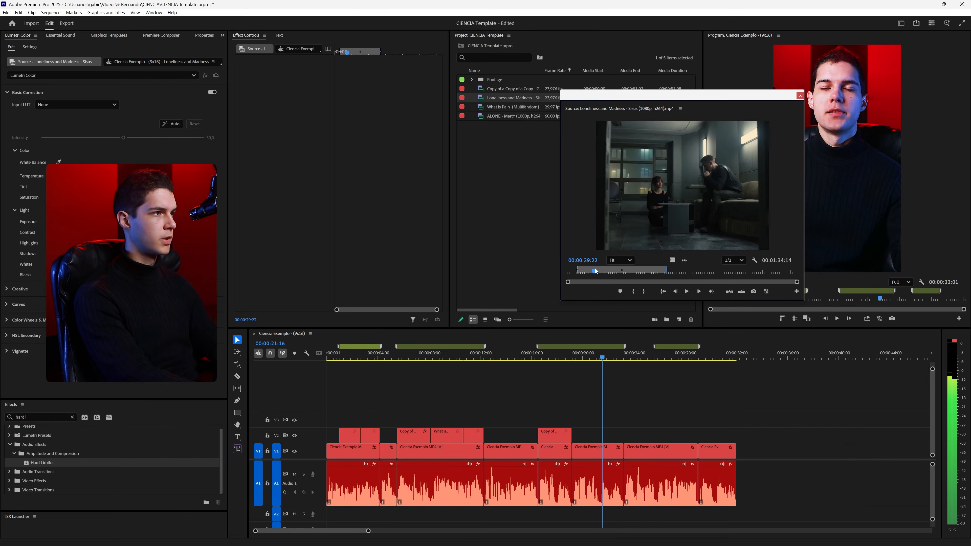
{"action": "key", "text": "o"}
{"action": "left_click_drag", "start_coordinate": [673, 260], "coordinate": [667, 433]}
{"action": "left_click_drag", "start_coordinate": [799, 432], "coordinate": [624, 432]}
{"action": "key", "text": "space"}
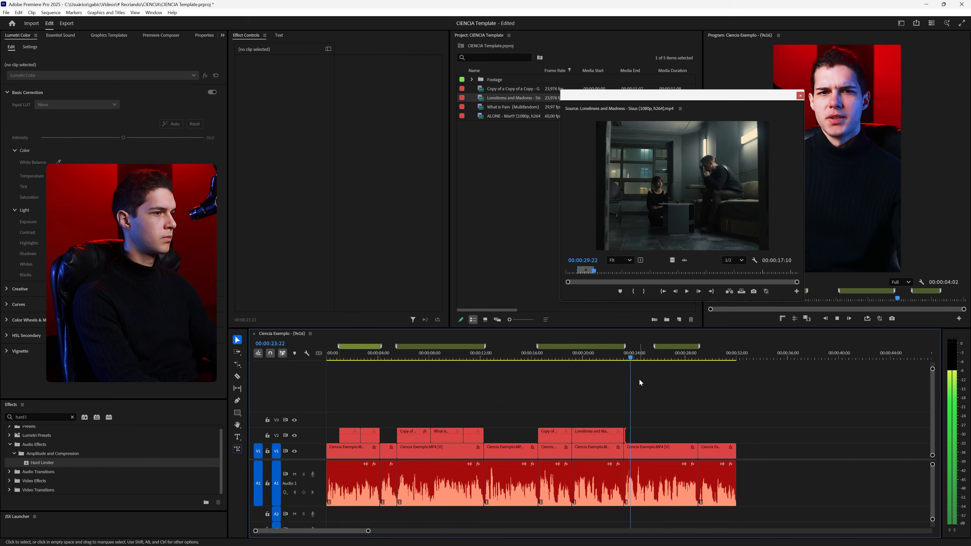
{"action": "left_click", "coordinate": [608, 411]}
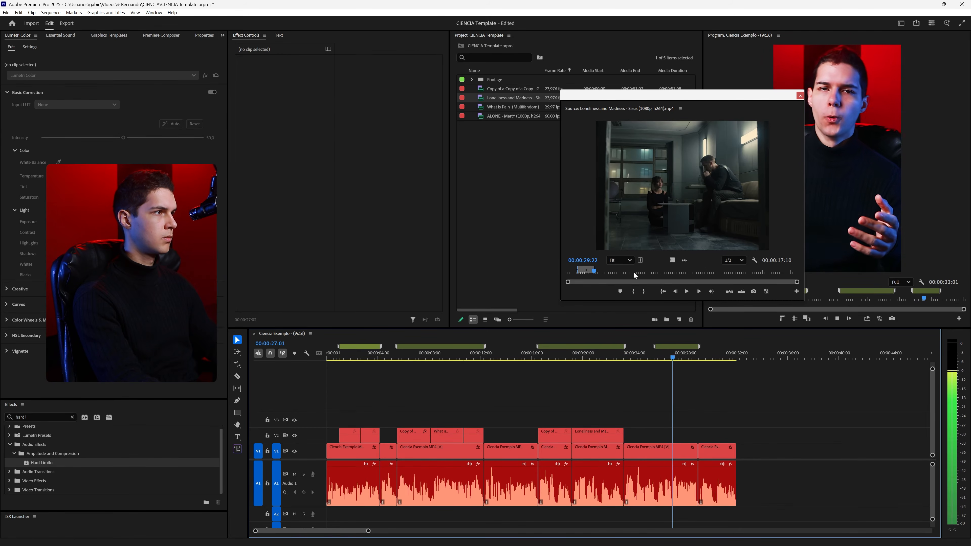
- Ripple-trim the talking footage that follows the last film scene, from 00:00:23:07 onward
{"action": "left_click_drag", "start_coordinate": [624, 436], "coordinate": [664, 467]}
{"action": "key", "text": "ctrl+z"}
{"action": "key", "text": "q"}
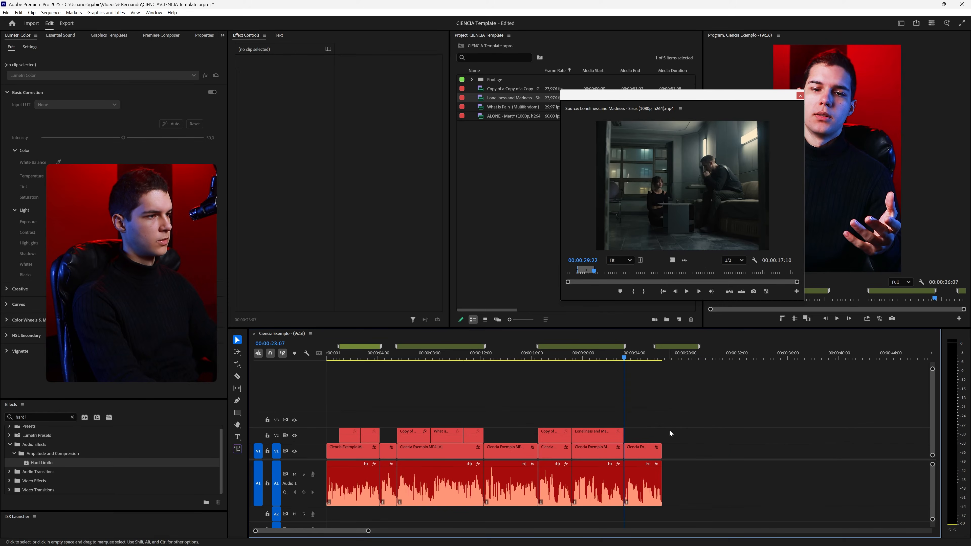
- Clear all markers from the sequence timeline and save the project
{"action": "right_click", "coordinate": [664, 355]}
{"action": "left_click", "coordinate": [700, 478]}
{"action": "key", "text": "ctrl+s"}
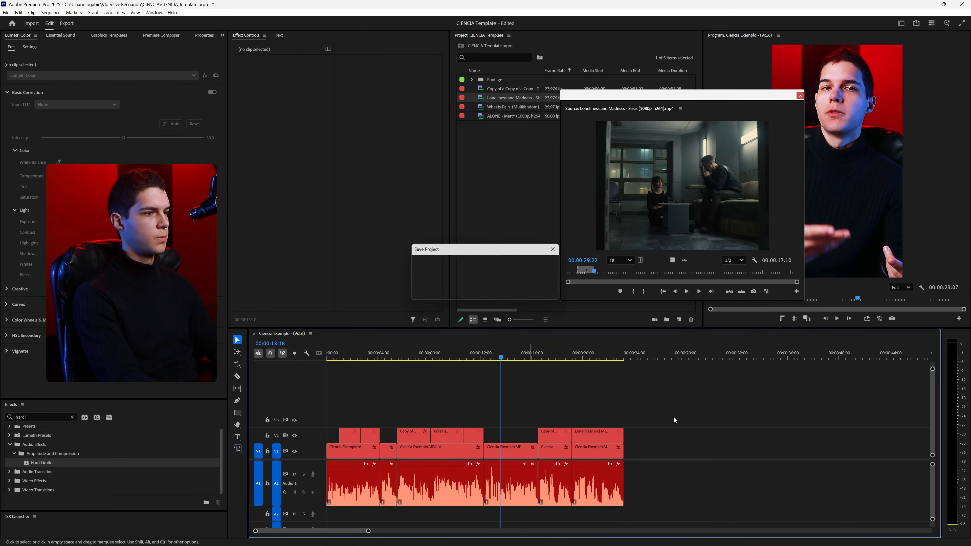
- Close the source preview, group the four film videos in a new bin named "Cenas de filmes" and save the project
{"action": "left_click", "coordinate": [801, 96]}
{"action": "left_click_drag", "start_coordinate": [519, 142], "coordinate": [487, 91]}
{"action": "right_click", "coordinate": [502, 125]}
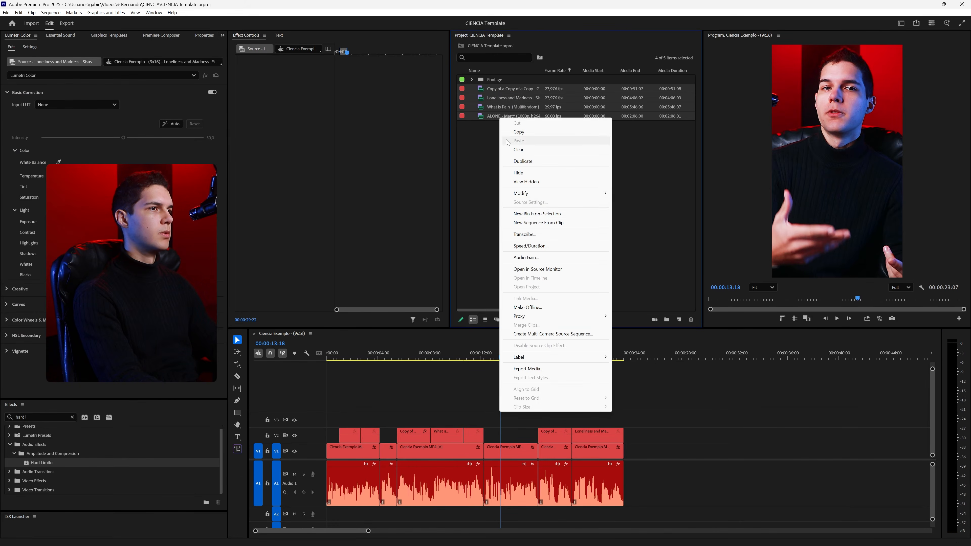
{"action": "left_click", "coordinate": [558, 213]}
{"action": "type", "text": "Cenas de filmes"}
{"action": "left_click", "coordinate": [558, 213]}
{"action": "left_click", "coordinate": [472, 79]}
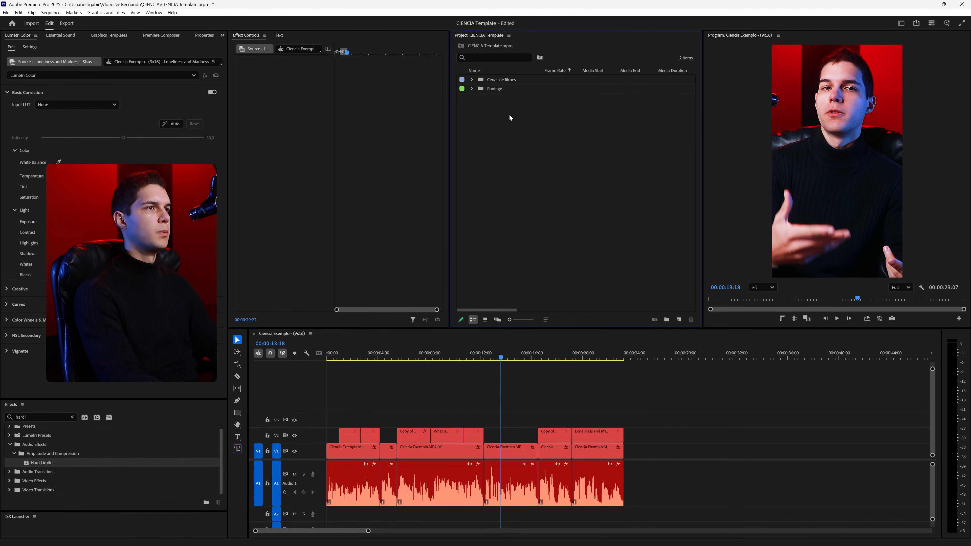
{"action": "key", "text": "ctrl+s"}
- Play the sequence from its beginning to review the film scenes over the talking footage
{"action": "left_click", "coordinate": [397, 398]}
{"action": "key", "text": "Home"}
{"action": "key", "text": "space"}
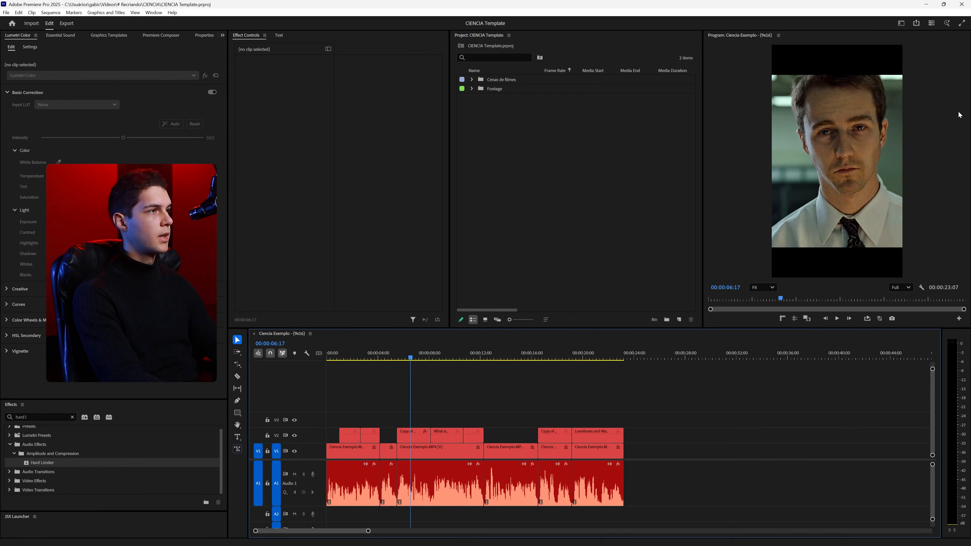
- Set the film scene at 00:00:06:17 to a scale of 79 and a position of 273,5 by 500,0
{"action": "left_click", "coordinate": [416, 435]}
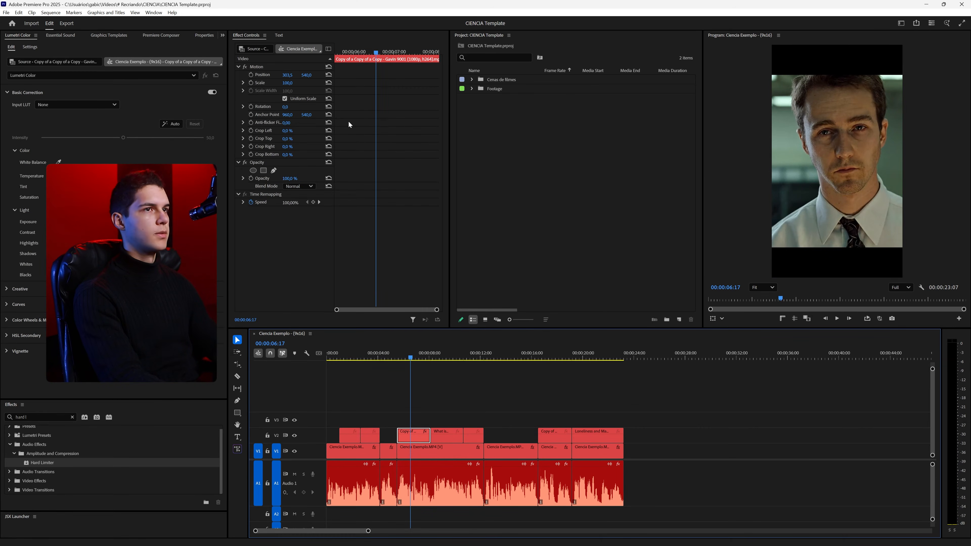
{"action": "left_click_drag", "start_coordinate": [291, 85], "coordinate": [305, 85]}
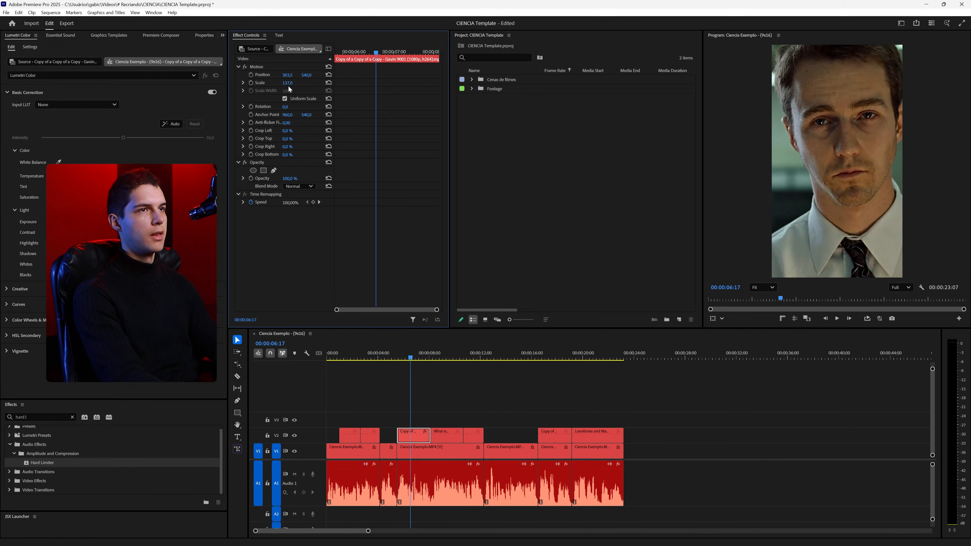
{"action": "mouse_move", "coordinate": [287, 74]}
{"action": "left_mouse_down"}
{"action": "mouse_move", "coordinate": [267, 84]}
{"action": "mouse_move", "coordinate": [291, 74]}
{"action": "left_mouse_up"}
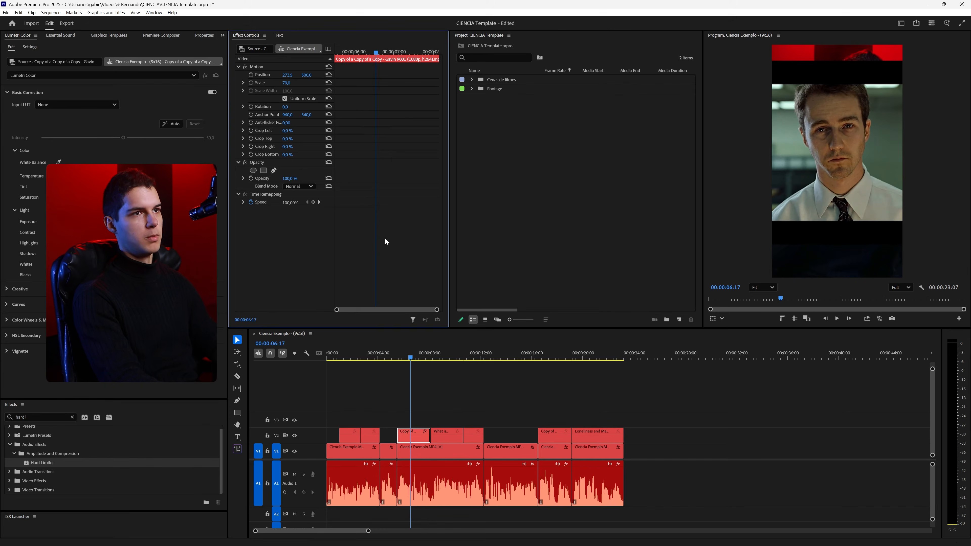
{"action": "left_click", "coordinate": [448, 371]}
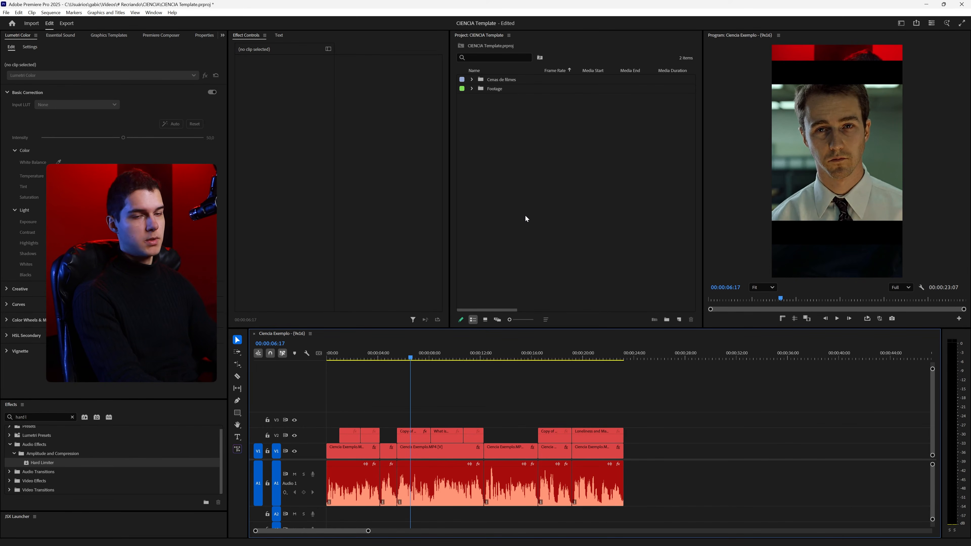
- Create a Black Video item with the default settings and lay it on track V3 across the whole sequence
{"action": "right_click", "coordinate": [523, 206]}
{"action": "mouse_move", "coordinate": [570, 241]}
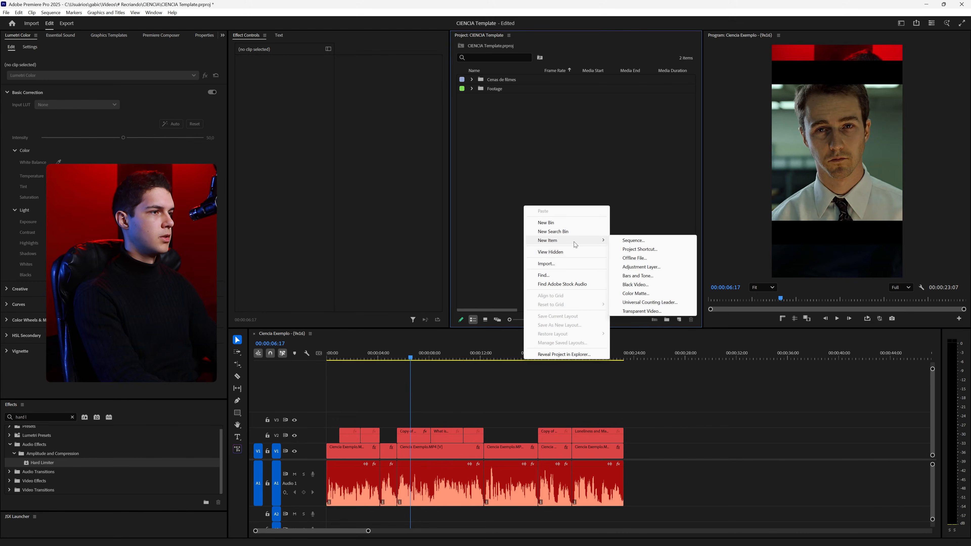
{"action": "left_click", "coordinate": [636, 285]}
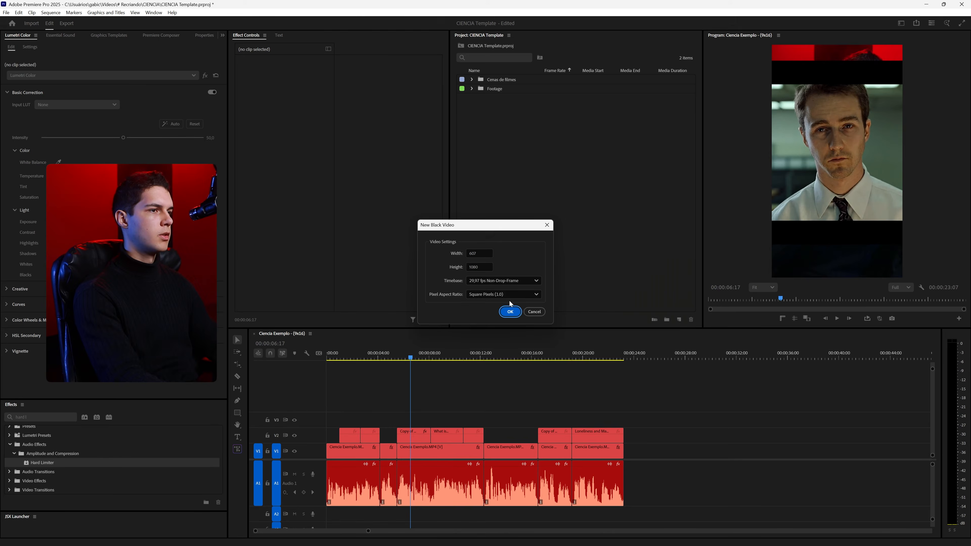
{"action": "left_click", "coordinate": [509, 309]}
{"action": "left_click_drag", "start_coordinate": [498, 79], "coordinate": [624, 419]}
- Draw a rectangle shape over the film scene on a track above the black video, hiding the black video while drawing
{"action": "left_click", "coordinate": [238, 413]}
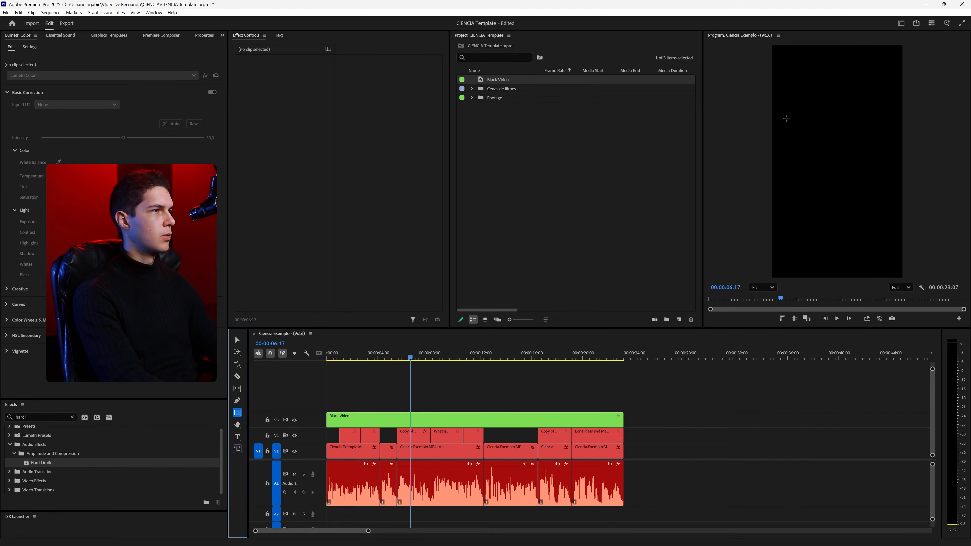
{"action": "left_click", "coordinate": [294, 420]}
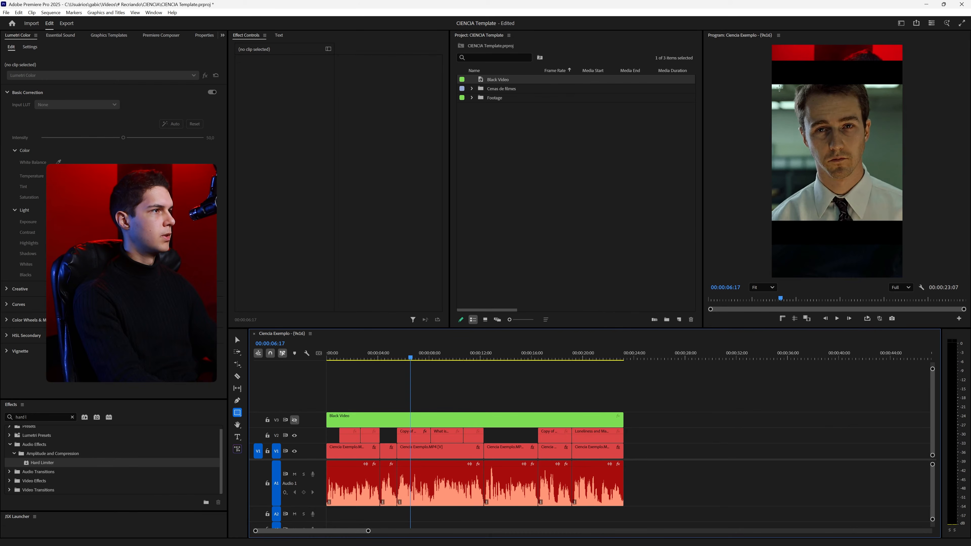
{"action": "left_click_drag", "start_coordinate": [779, 88], "coordinate": [883, 199]}
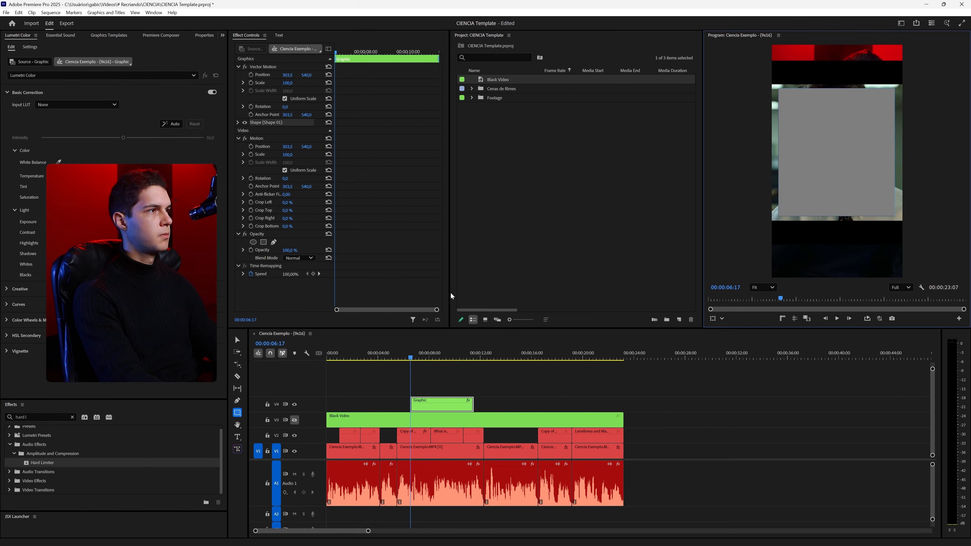
{"action": "left_click", "coordinate": [295, 421]}
{"action": "key", "text": "v"}
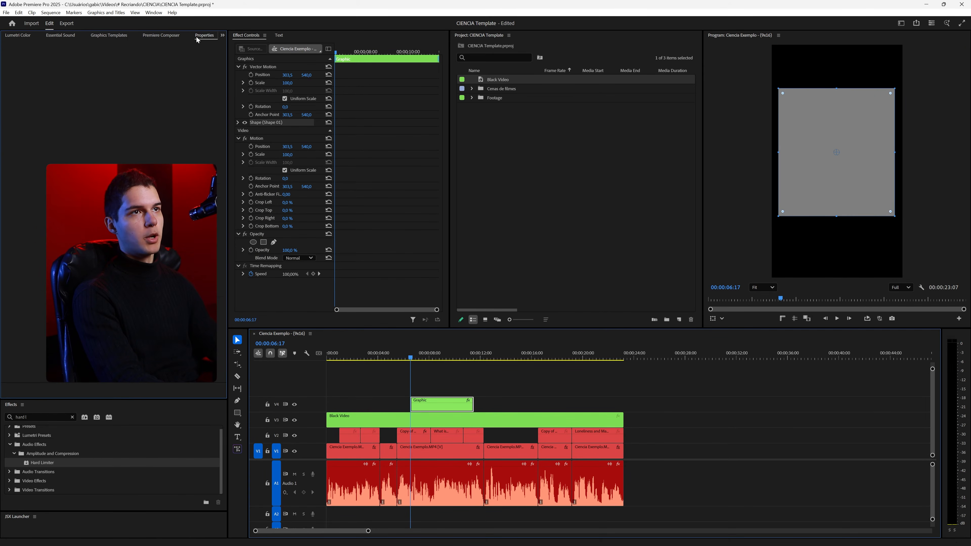
- Centre the rectangle in the frame, round its corners and extend its graphic clip across the whole sequence
{"action": "left_click", "coordinate": [111, 218]}
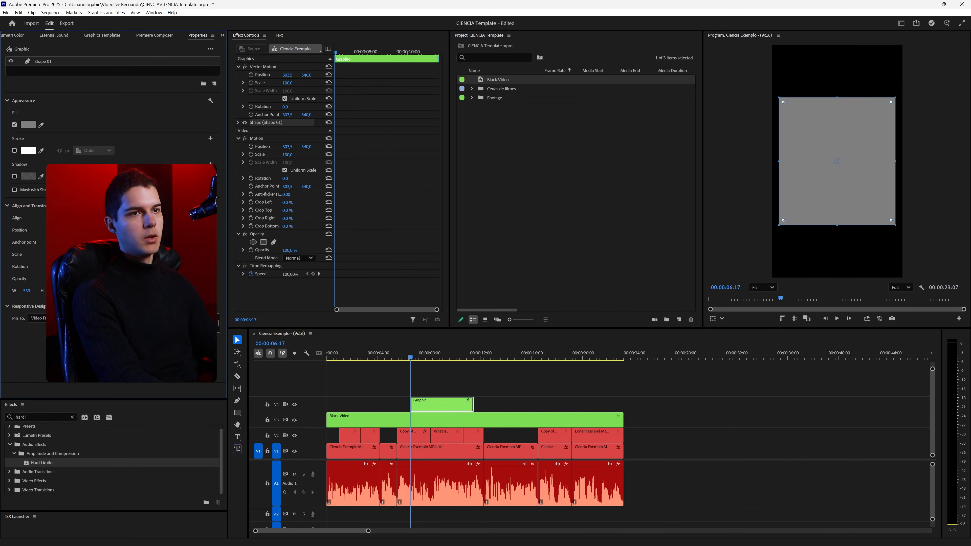
{"action": "left_click_drag", "start_coordinate": [411, 405], "coordinate": [327, 405]}
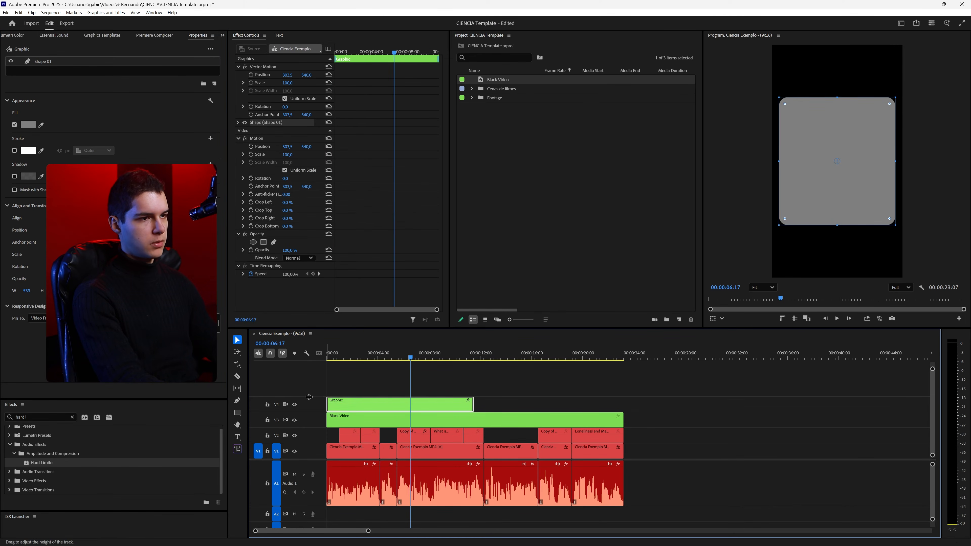
{"action": "left_click_drag", "start_coordinate": [476, 402], "coordinate": [624, 402]}
- Apply Track Matte Key to the black video clip with Video 4 as the matte and Reverse enabled
{"action": "left_click", "coordinate": [361, 416]}
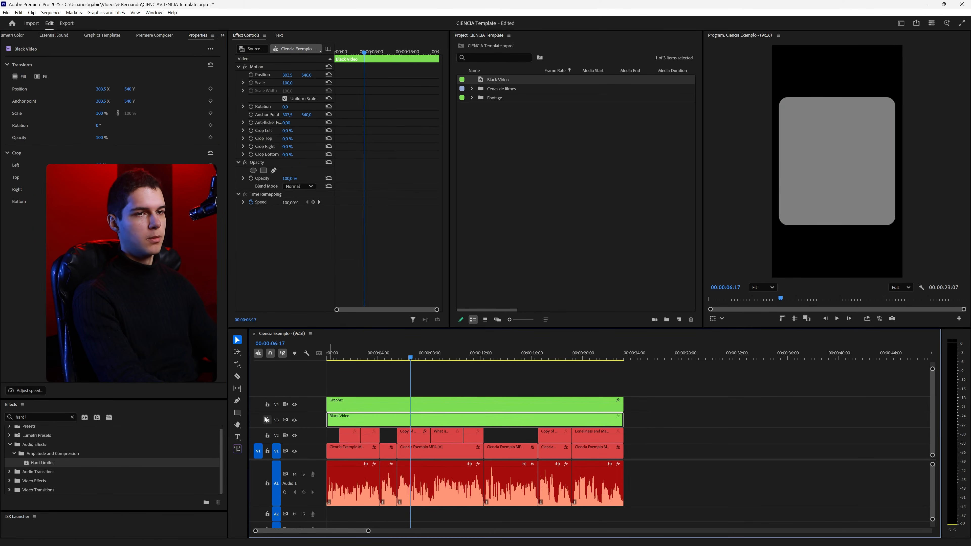
{"action": "left_click", "coordinate": [72, 417]}
{"action": "type", "text": "track ma"}
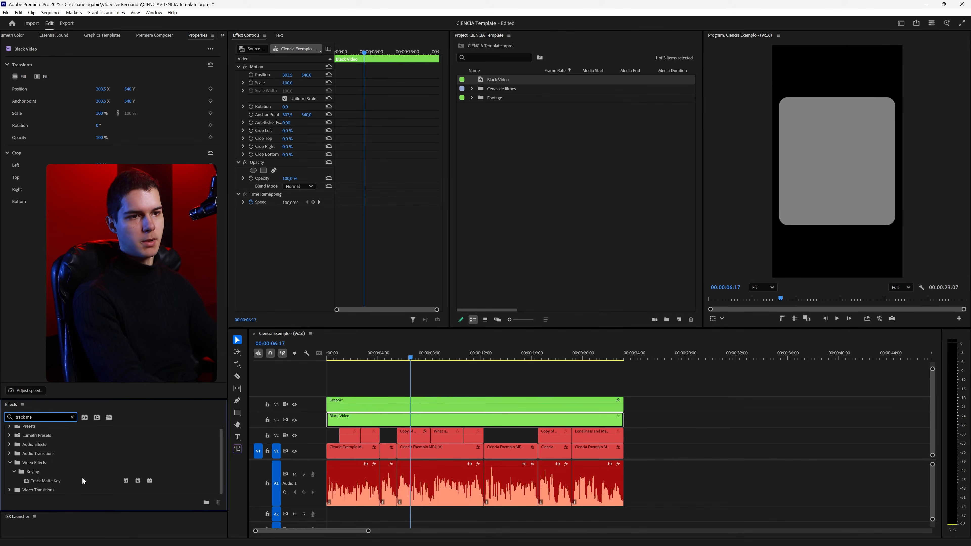
{"action": "left_click_drag", "start_coordinate": [82, 478], "coordinate": [306, 248]}
{"action": "left_click", "coordinate": [292, 227]}
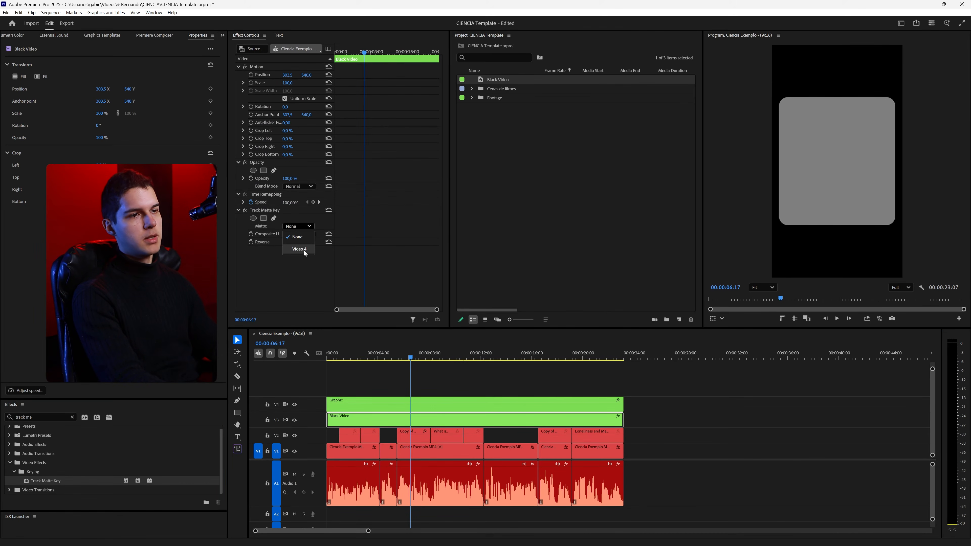
{"action": "left_click", "coordinate": [301, 250]}
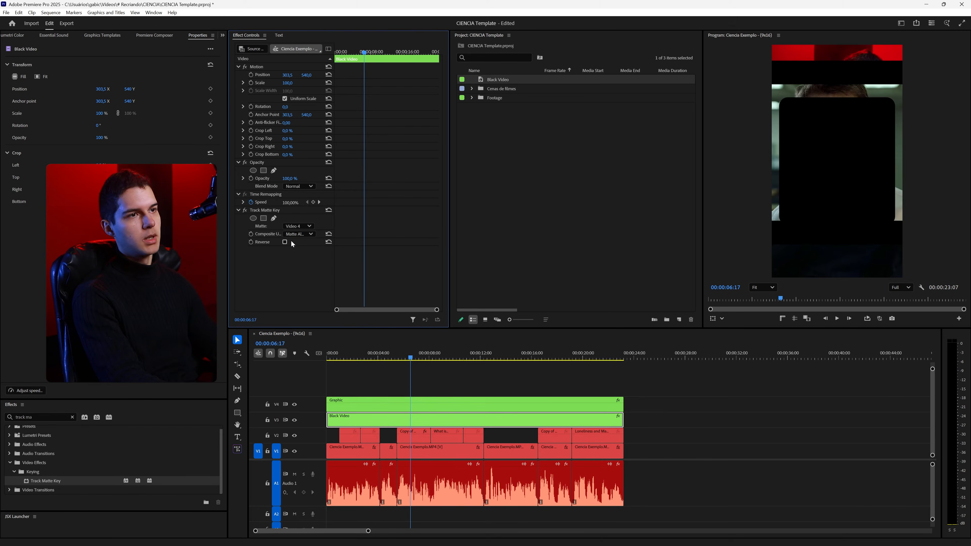
- Set the 00:00:06:17 scene's vertical position to 543 and scale down the next two scenes, using 76 for the one at 00:00:11:13
{"action": "left_click", "coordinate": [409, 439]}
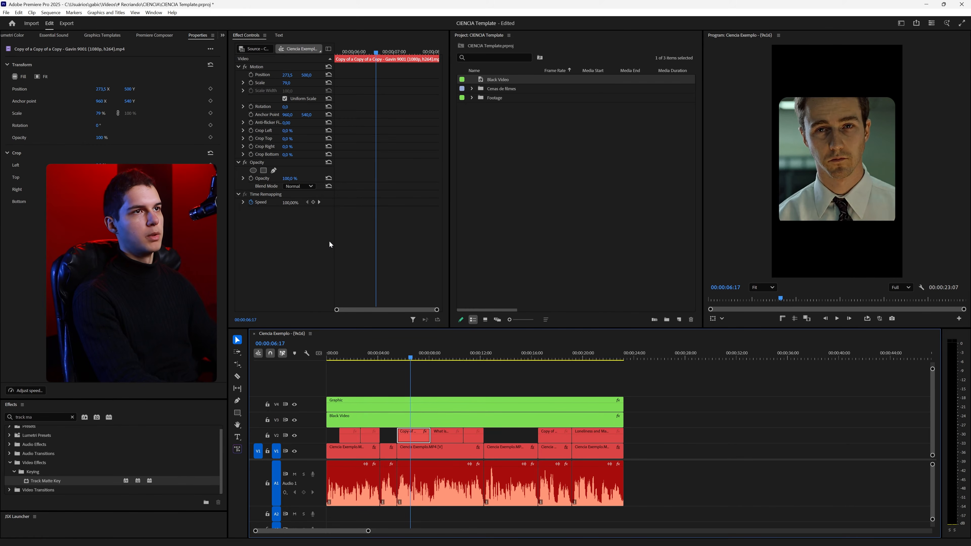
{"action": "left_click_drag", "start_coordinate": [306, 75], "coordinate": [323, 75]}
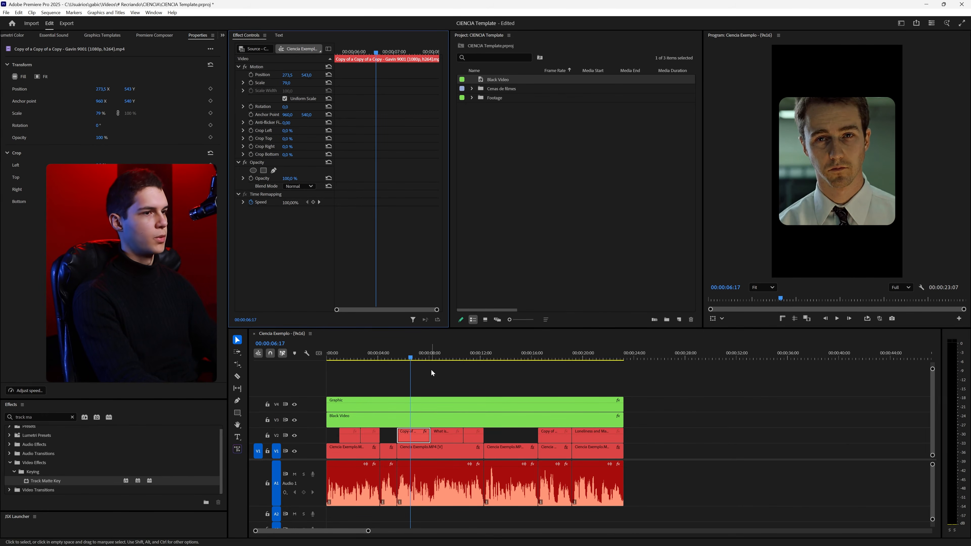
{"action": "left_click", "coordinate": [447, 356]}
{"action": "left_click", "coordinate": [275, 84]}
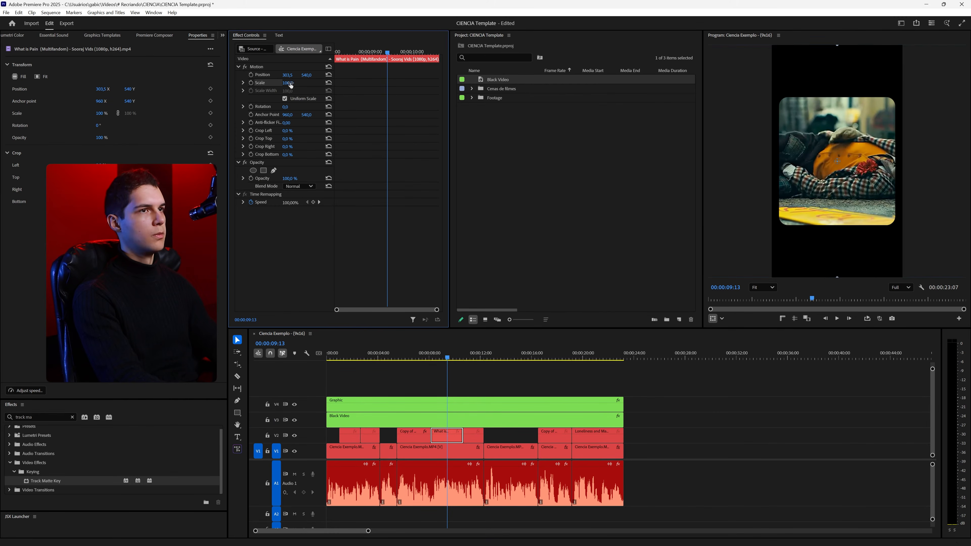
{"action": "key", "text": "space"}
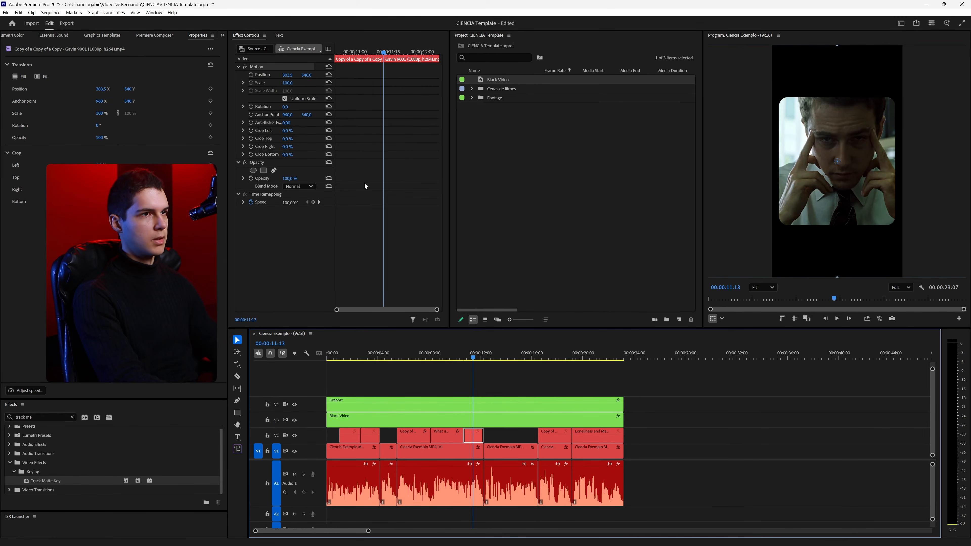
- Scale down the film scenes at 00:00:17:07 and 00:00:21:02 and the two opening scenes to suit the rounded frame, and save the project
{"action": "left_click", "coordinate": [548, 360]}
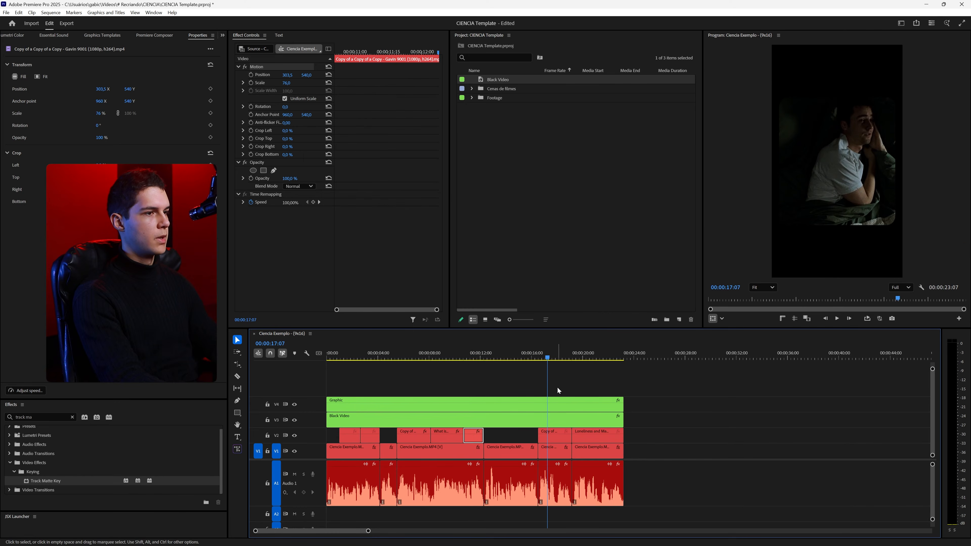
{"action": "left_click", "coordinate": [554, 436]}
{"action": "left_click_drag", "start_coordinate": [287, 83], "coordinate": [290, 83]}
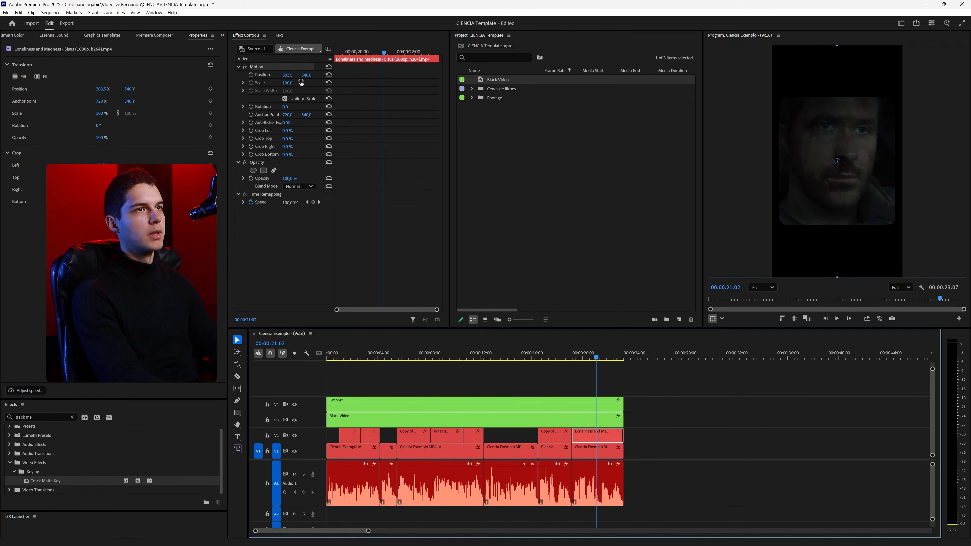
{"action": "left_click_drag", "start_coordinate": [289, 83], "coordinate": [274, 83]}
{"action": "left_click", "coordinate": [670, 390]}
{"action": "left_click_drag", "start_coordinate": [455, 356], "coordinate": [349, 358]}
{"action": "left_click", "coordinate": [360, 447]}
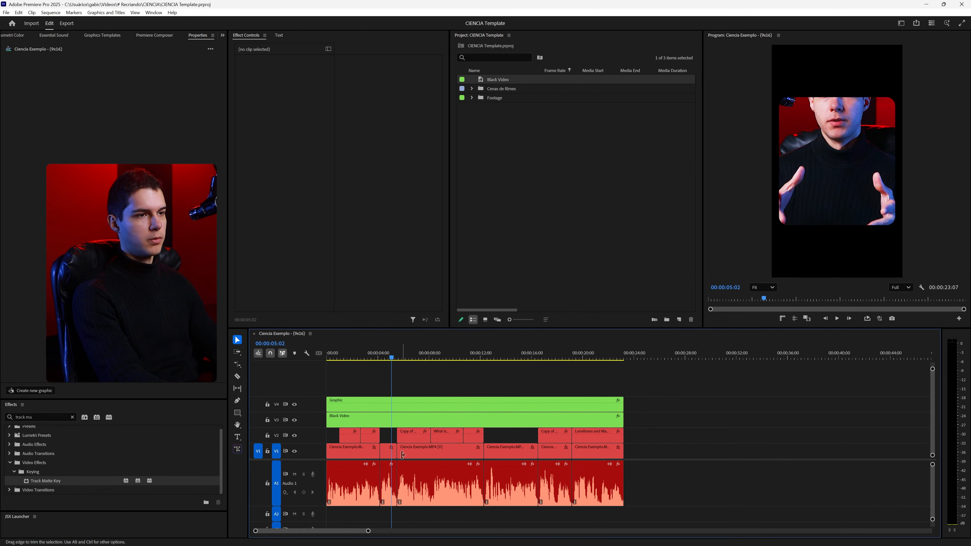
- Move the rounded rectangle graphic to V5 and the black video to V4, and place a copy of the black video on V3
{"action": "left_click_drag", "start_coordinate": [413, 390], "coordinate": [346, 418]}
{"action": "left_click", "coordinate": [411, 415]}
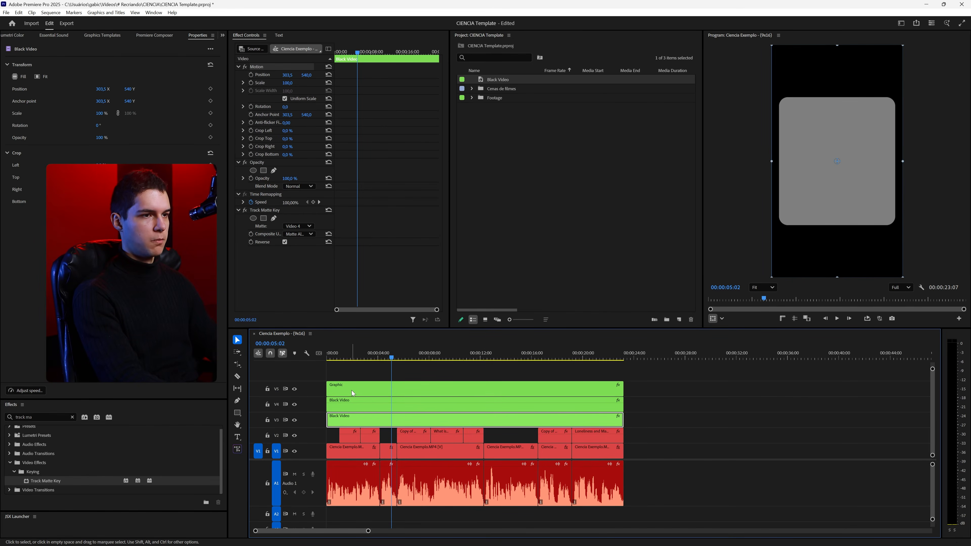
- Cut the film scenes' time ranges out of the V3 black video by moving all scenes up onto it and back to V2
{"action": "left_click_drag", "start_coordinate": [635, 436], "coordinate": [347, 438]}
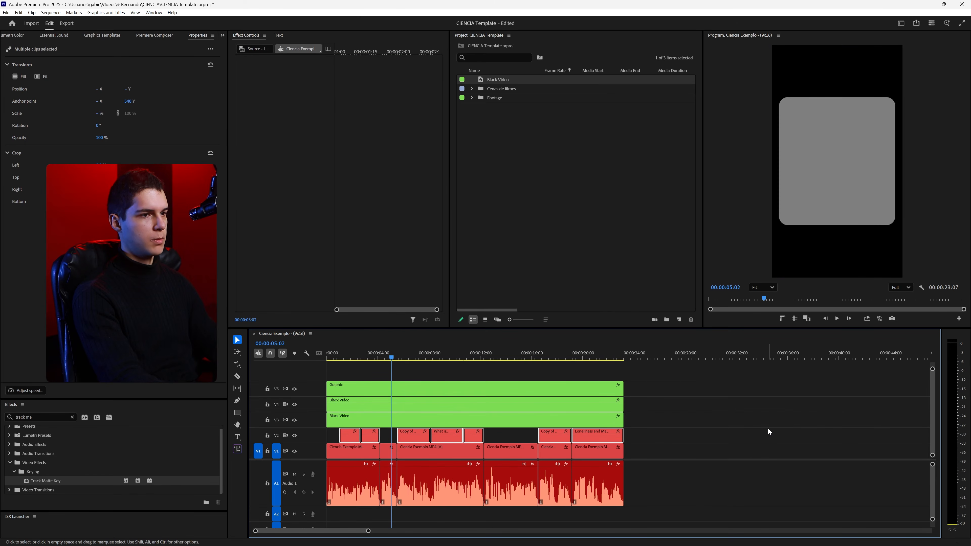
{"action": "key", "text": "alt+Up"}
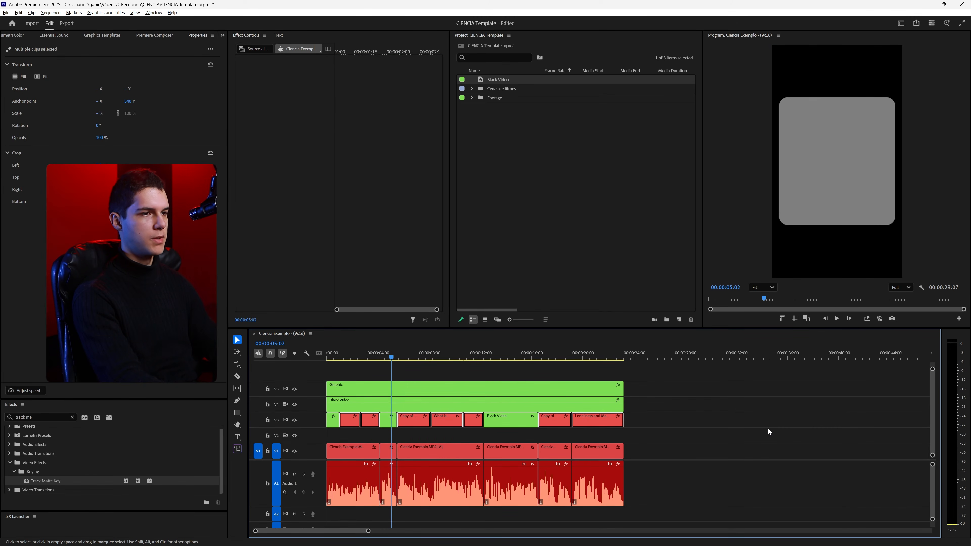
{"action": "key", "text": "alt+Down"}
{"action": "left_click", "coordinate": [768, 429]}
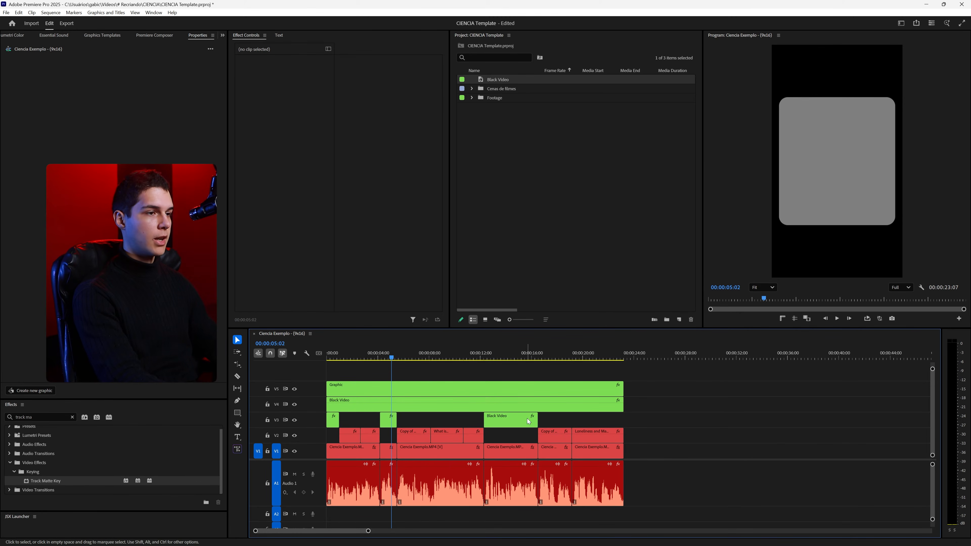
- Move the leftover V3 black video pieces up through V4 and V5 and delete them, clearing the mask layers over the talking parts
{"action": "left_click_drag", "start_coordinate": [340, 422], "coordinate": [341, 427]}
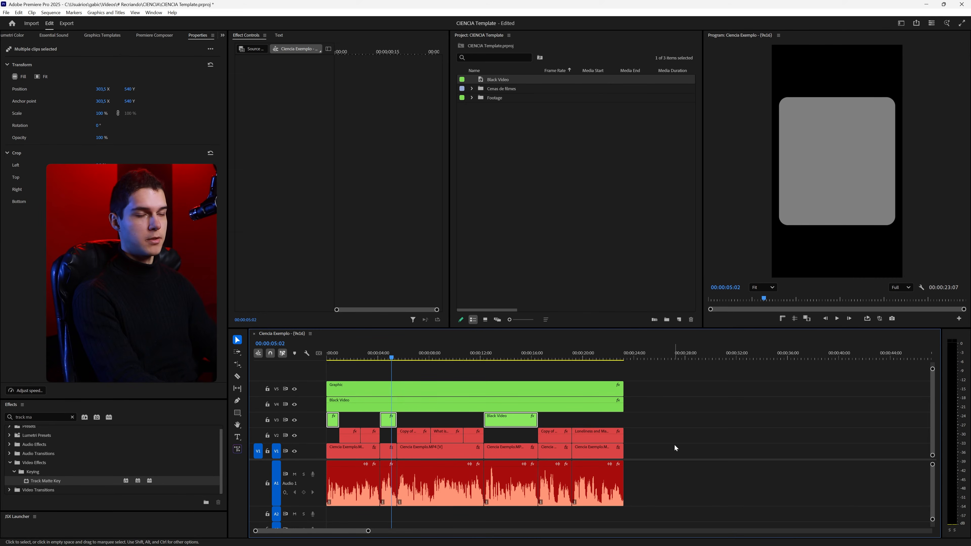
{"action": "key", "text": "alt+Up"}
{"action": "key", "text": "alt+Up"}
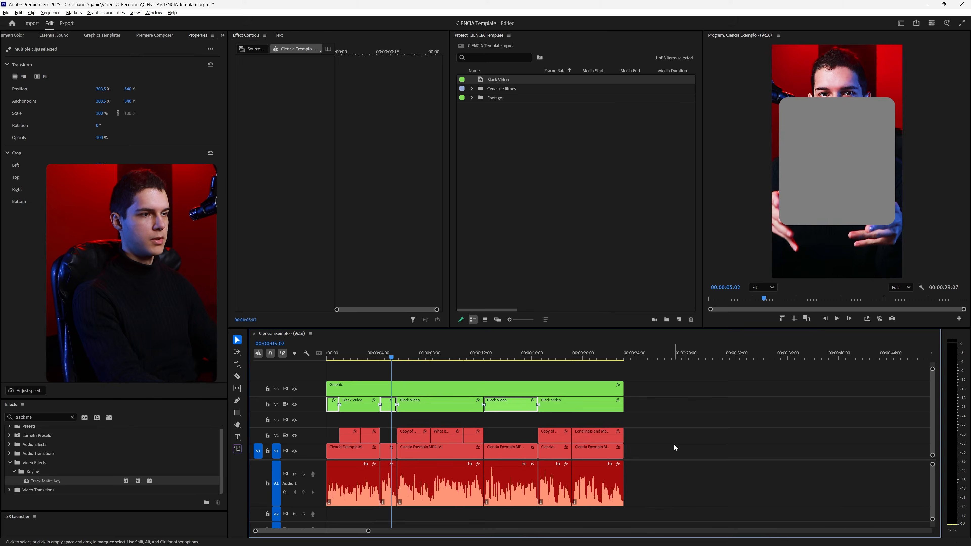
{"action": "key", "text": "Delete"}
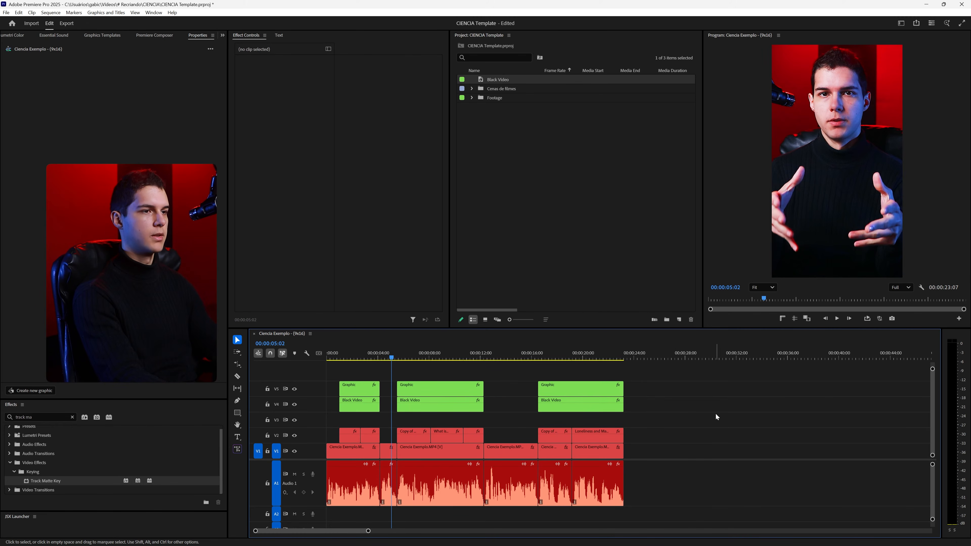
- Set the Track Matte Key matte to Video 5 on all three black video clips on V4
{"action": "left_click", "coordinate": [363, 359]}
{"action": "left_click_drag", "start_coordinate": [364, 358], "coordinate": [361, 358]}
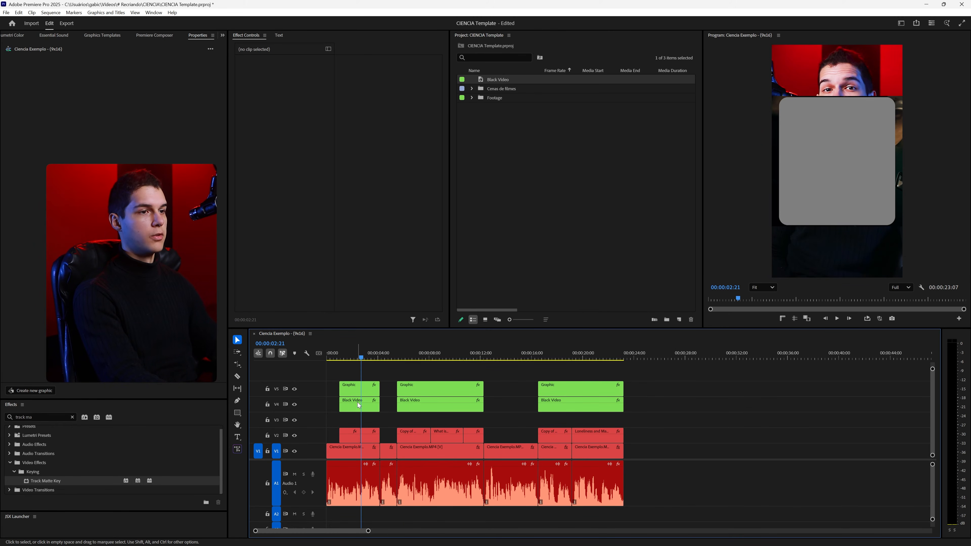
{"action": "left_click", "coordinate": [358, 402]}
{"action": "left_click", "coordinate": [305, 226]}
{"action": "left_click", "coordinate": [305, 249]}
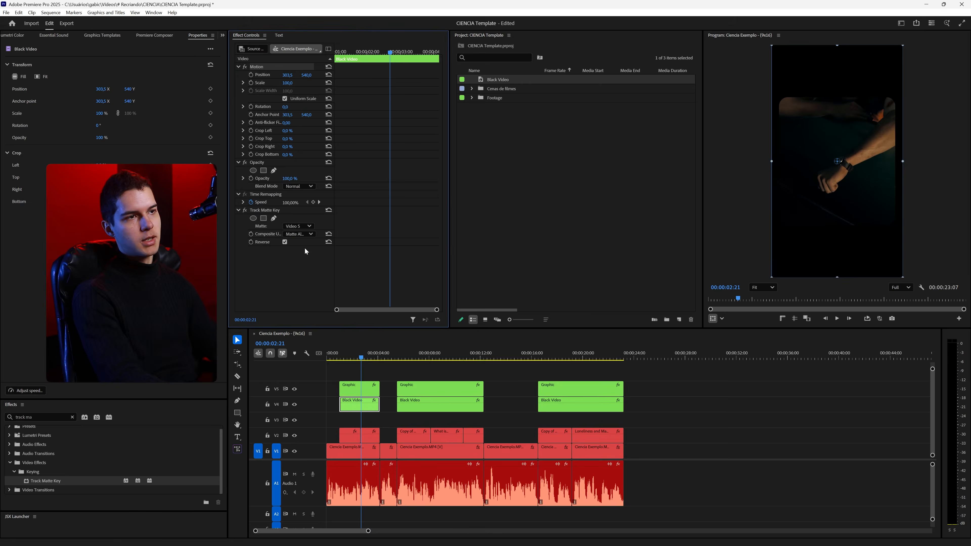
{"action": "left_click", "coordinate": [415, 404]}
{"action": "left_click", "coordinate": [306, 227]}
{"action": "left_click", "coordinate": [305, 249]}
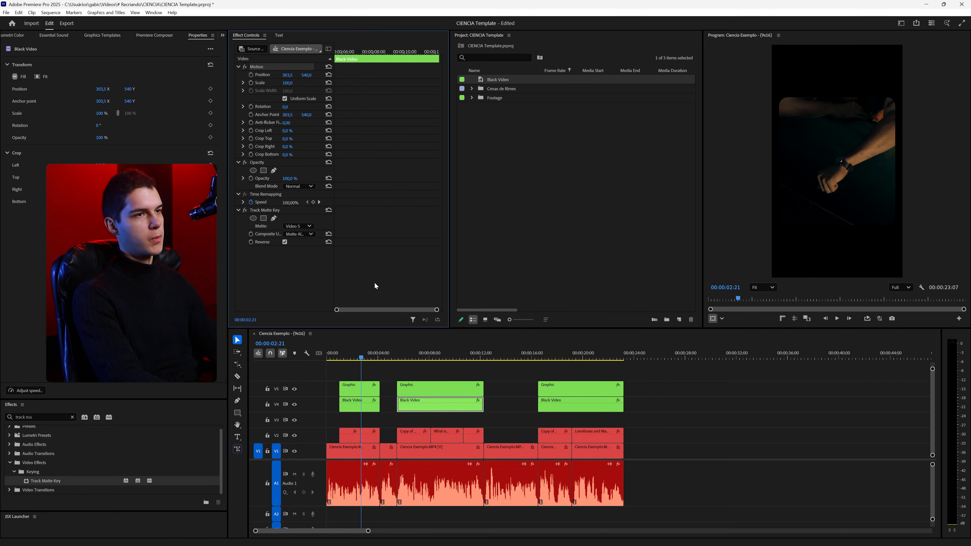
{"action": "left_click", "coordinate": [570, 404]}
{"action": "left_click", "coordinate": [305, 227]}
{"action": "left_click", "coordinate": [300, 249]}
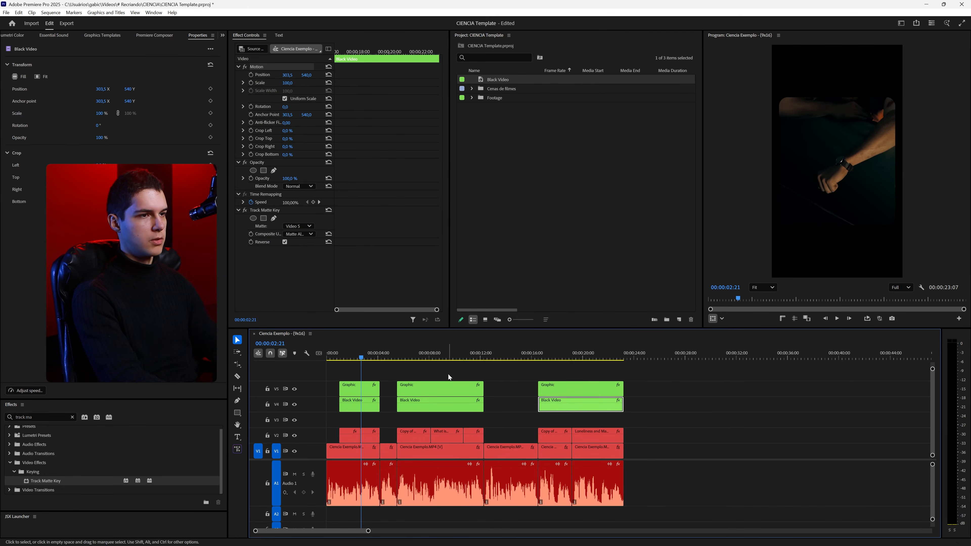
- Scrub through the masked film scenes, save the project and return to the start of the sequence
{"action": "left_click_drag", "start_coordinate": [363, 358], "coordinate": [504, 357]}
{"action": "key", "text": "ctrl+s"}
{"action": "left_click", "coordinate": [521, 409]}
{"action": "key", "text": "Home"}
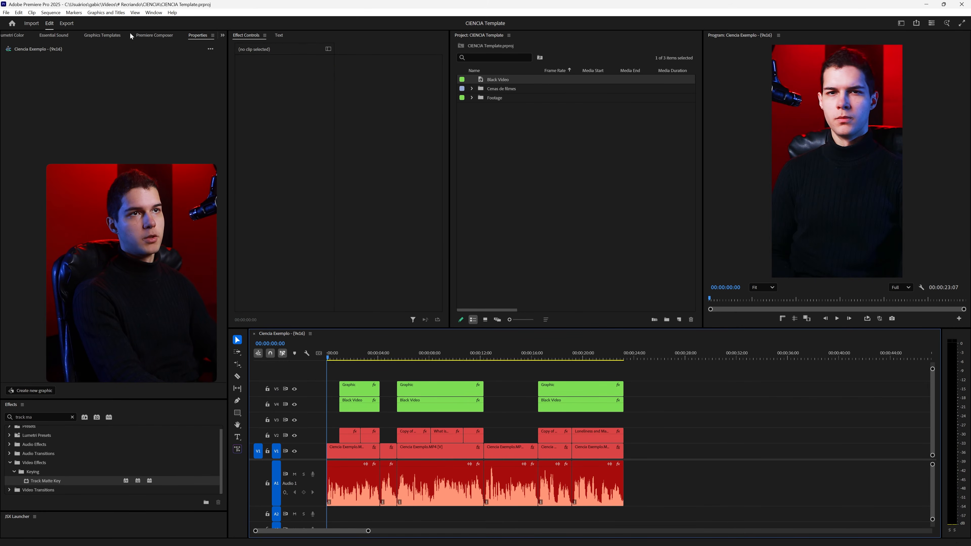
- Add the Blur Gaussian transition from Premiere Composer's Blurs & Fades category on V6, over the start of the first masked film section
{"action": "left_click", "coordinate": [33, 34]}
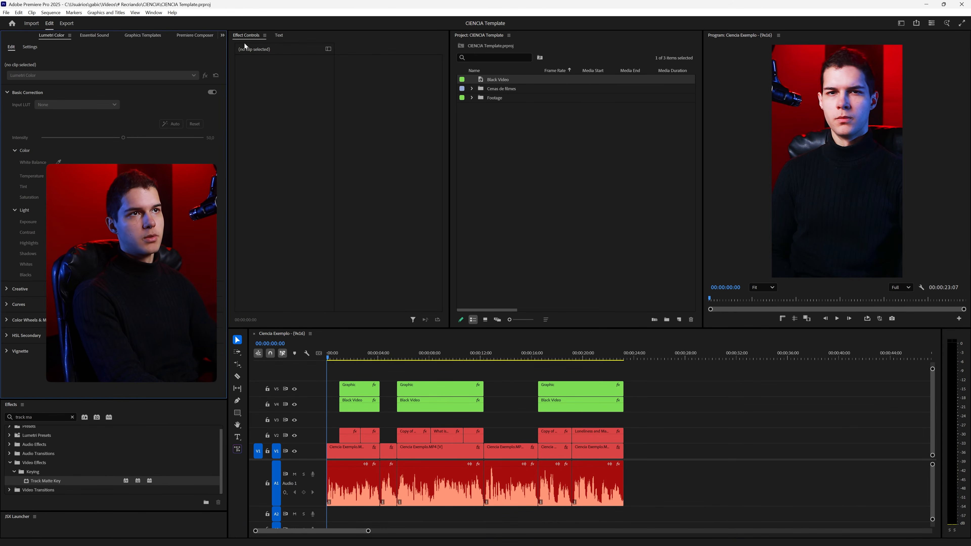
{"action": "left_click", "coordinate": [222, 35]}
{"action": "left_click", "coordinate": [238, 73]}
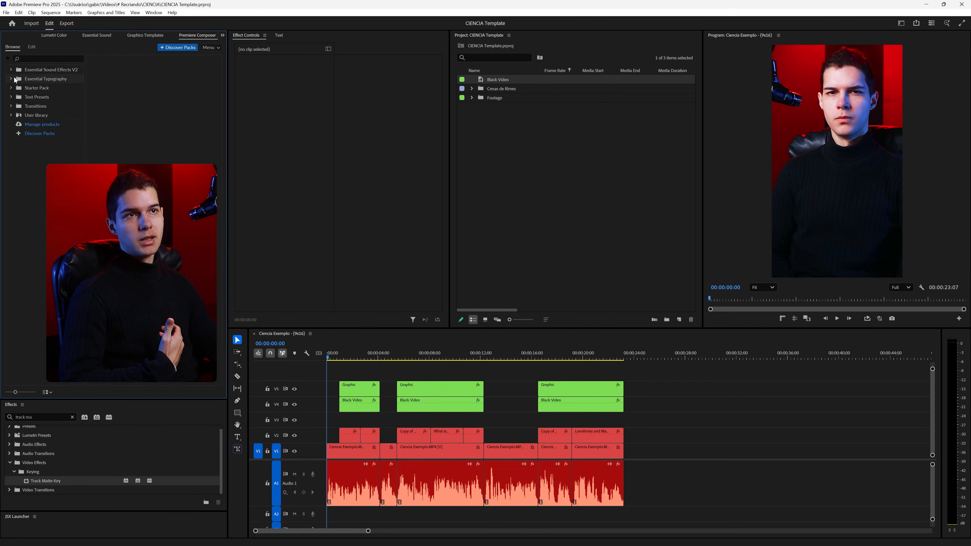
{"action": "left_click", "coordinate": [15, 107]}
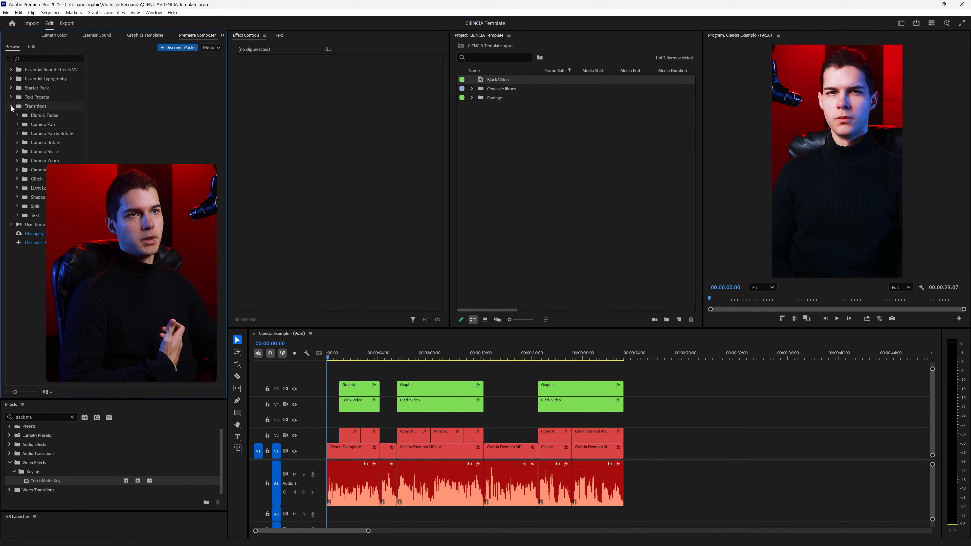
{"action": "left_click", "coordinate": [48, 116]}
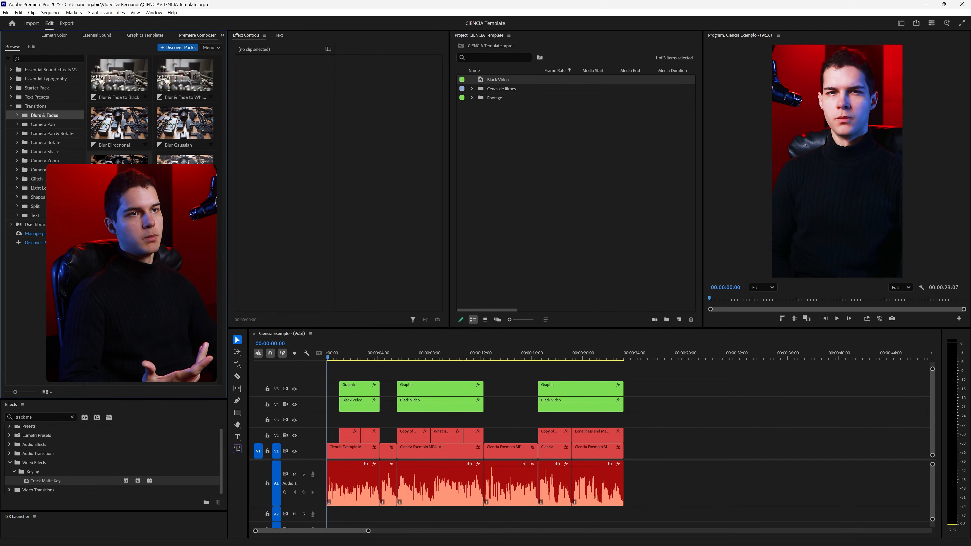
{"action": "left_click_drag", "start_coordinate": [183, 125], "coordinate": [343, 381]}
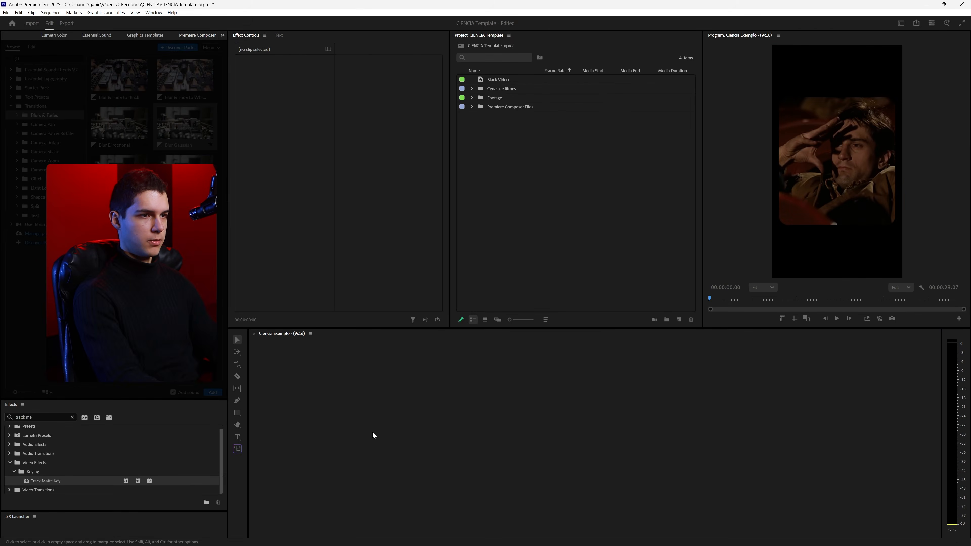
- Preview the blur transition and place another Blur Gaussian on V6 over the end of the second masked film section
{"action": "key", "text": "space"}
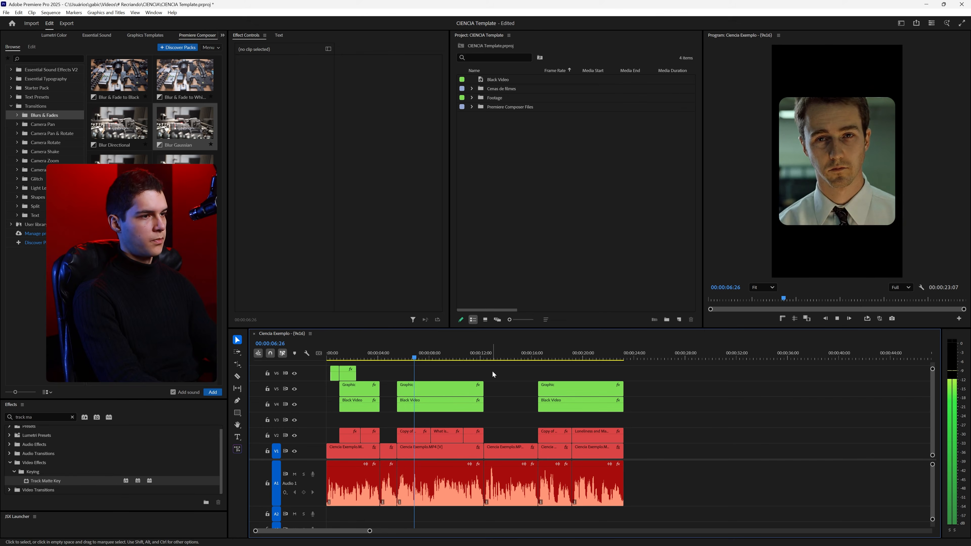
{"action": "key", "text": "space"}
{"action": "left_click_drag", "start_coordinate": [193, 139], "coordinate": [486, 381]}
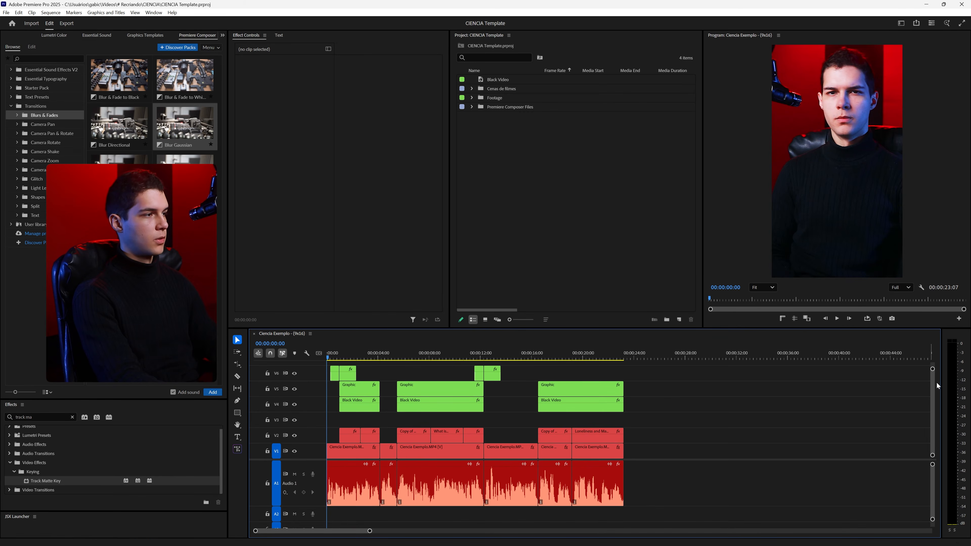
{"action": "left_click_drag", "start_coordinate": [932, 370], "coordinate": [934, 361]}
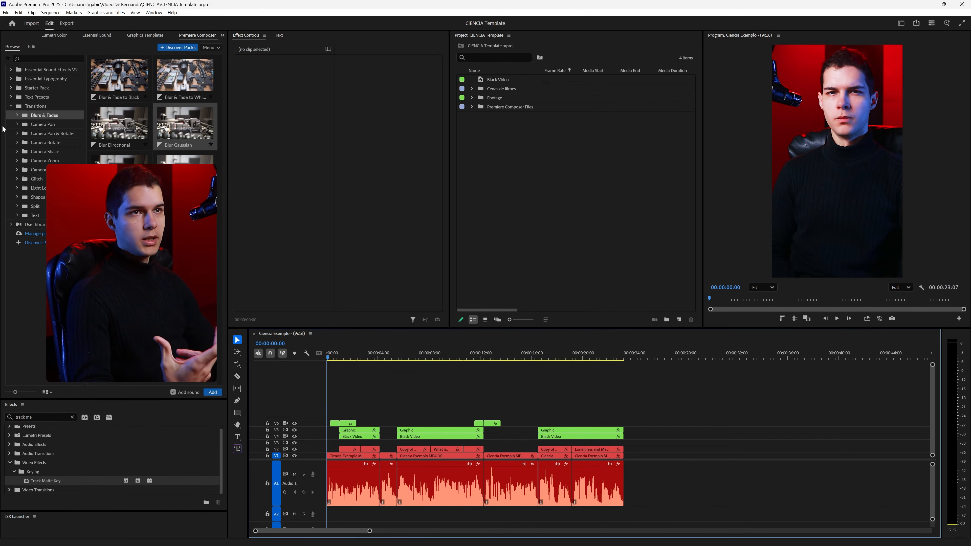
{"action": "left_click", "coordinate": [11, 106]}
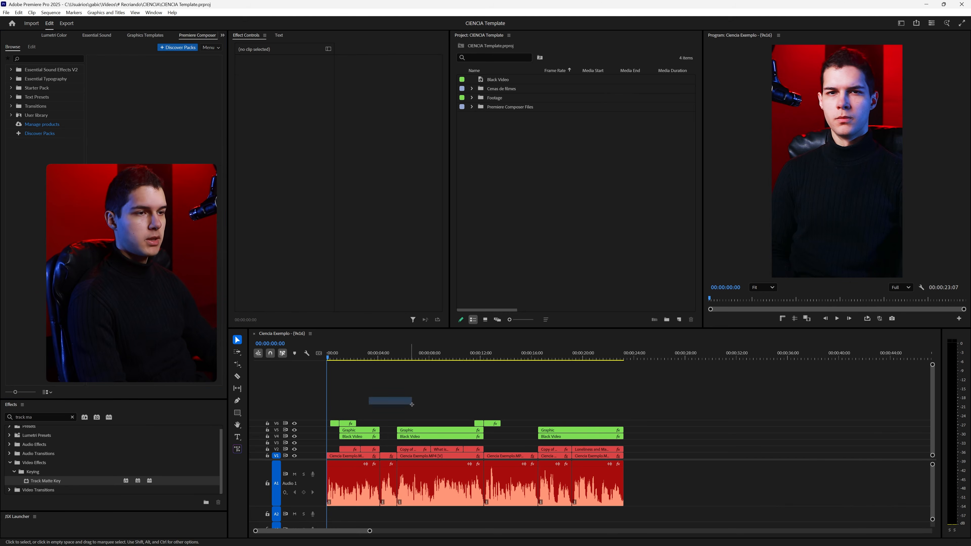
{"action": "scroll", "coordinate": [418, 402], "scroll_direction": "up", "scroll_amount": 4}
{"action": "scroll", "coordinate": [422, 403], "scroll_direction": "up", "scroll_amount": 2}
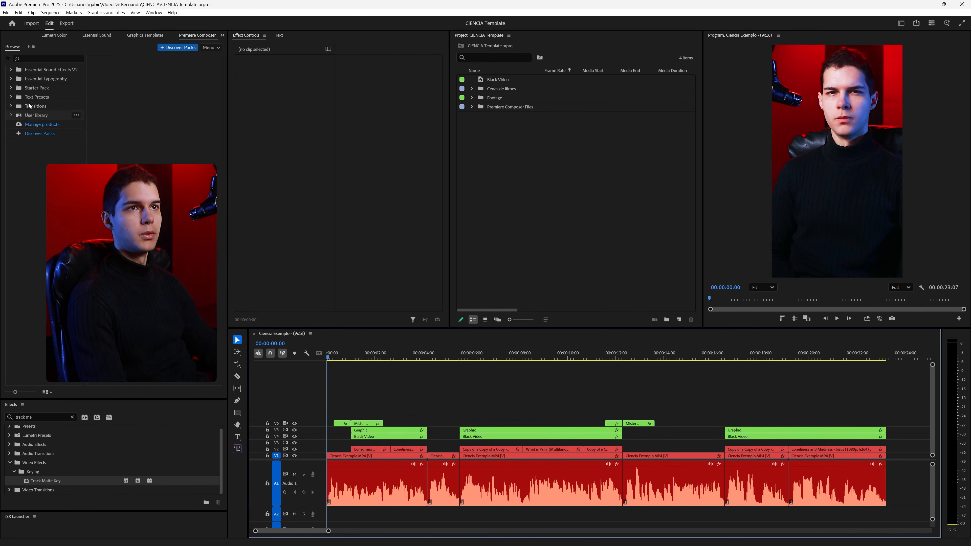
{"action": "left_click", "coordinate": [177, 46]}
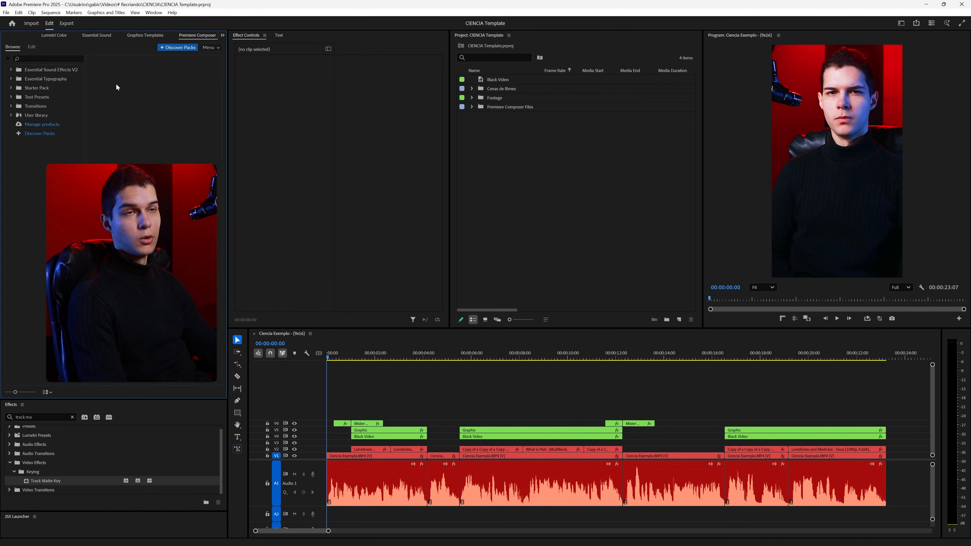
{"action": "left_click", "coordinate": [373, 392]}
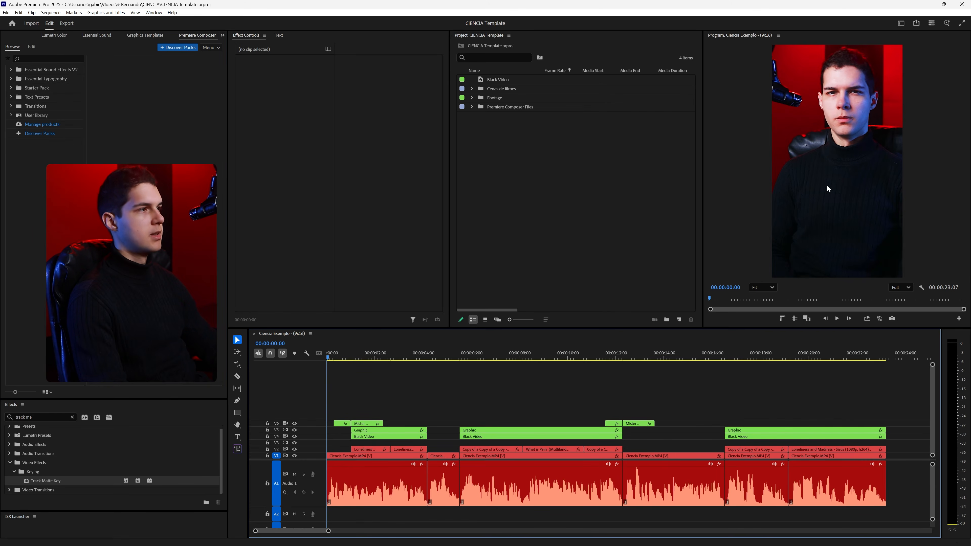
{"action": "left_click", "coordinate": [797, 186]}
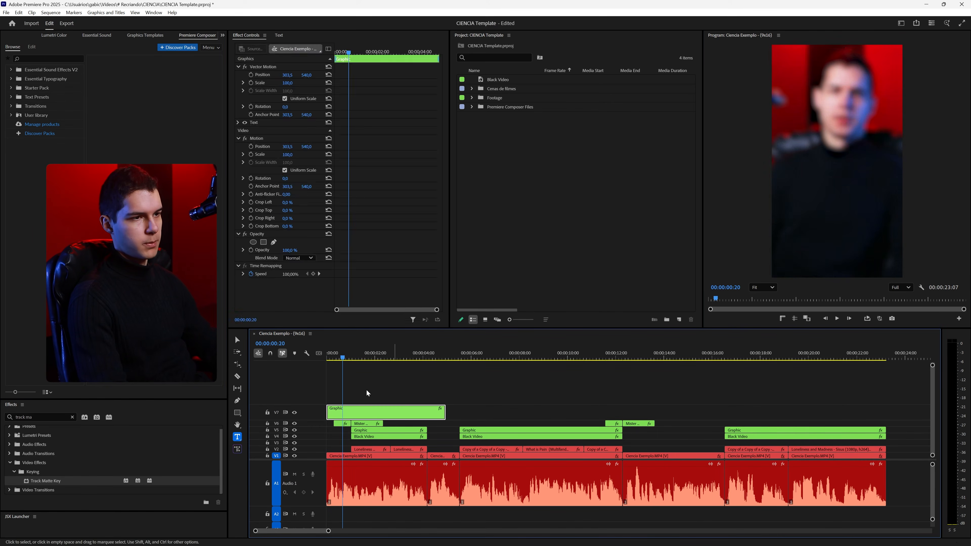
{"action": "key", "text": "Delete"}
- Add the text "teste de escrita" over the speaker's chest at the start of the sequence
{"action": "left_click_drag", "start_coordinate": [343, 358], "coordinate": [317, 357]}
{"action": "left_click", "coordinate": [798, 166]}
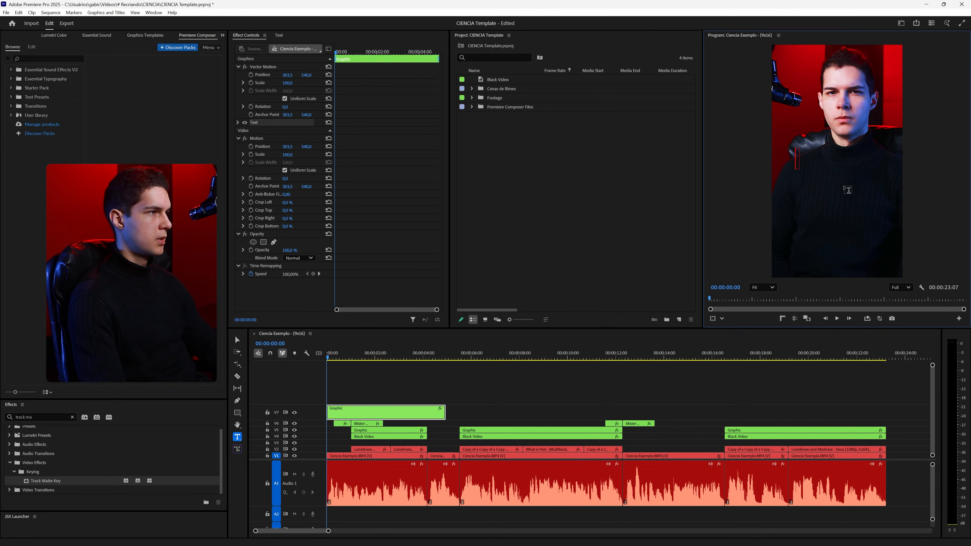
{"action": "type", "text": "teste de escrita"}
- Format the whole text as SF Pro Text Bold in all caps with font size 47
{"action": "key", "text": "ctrl+a"}
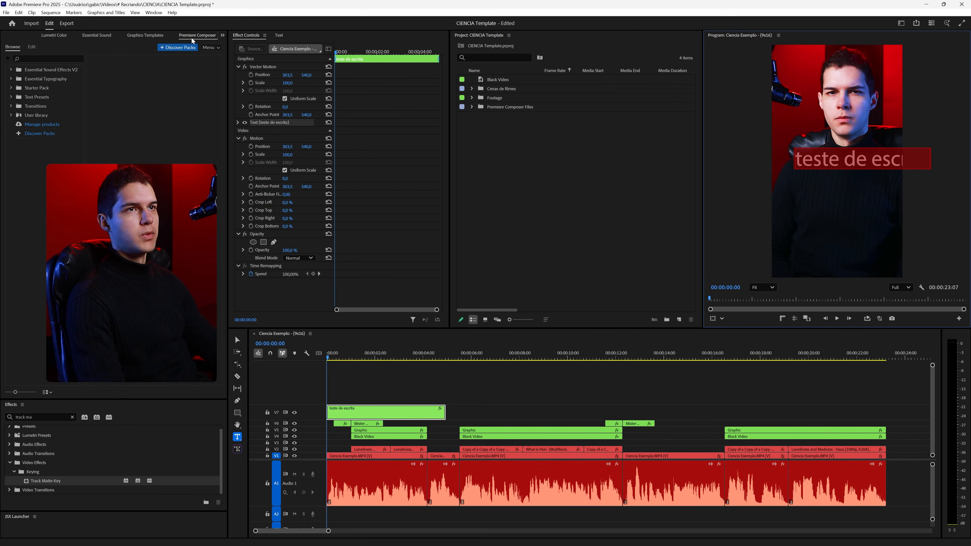
{"action": "left_click", "coordinate": [223, 36]}
{"action": "left_click", "coordinate": [238, 67]}
{"action": "left_click", "coordinate": [68, 115]}
{"action": "type", "text": "sf pro"}
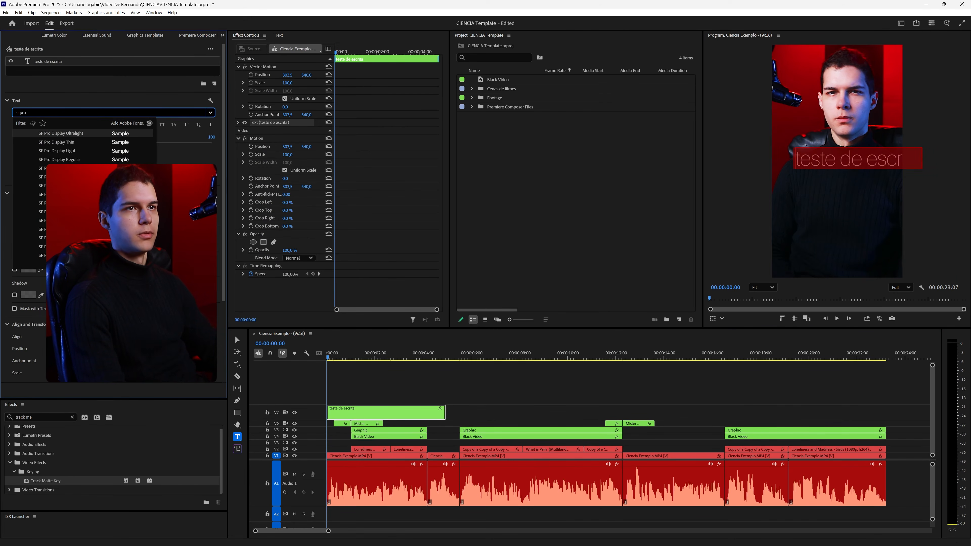
{"action": "left_click", "coordinate": [106, 162]}
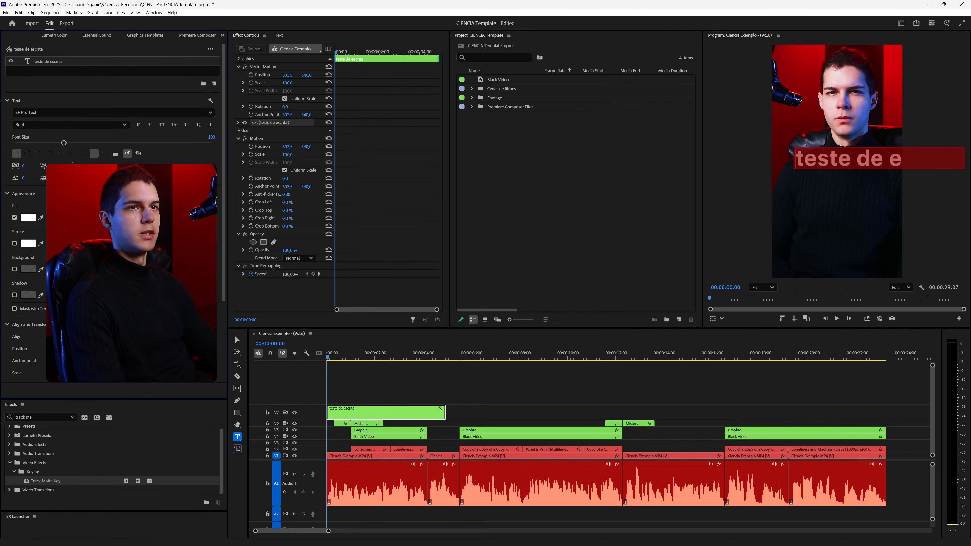
{"action": "left_click", "coordinate": [161, 126]}
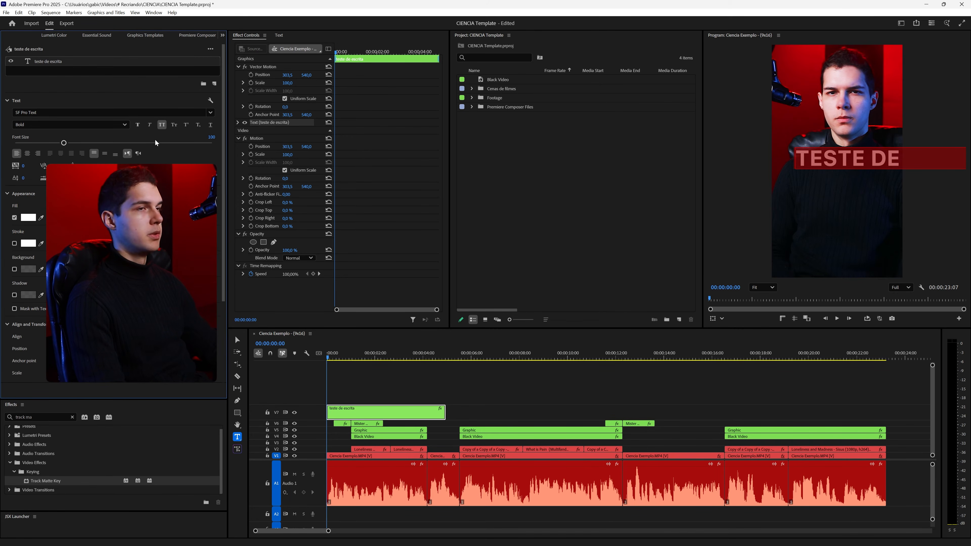
{"action": "left_click_drag", "start_coordinate": [64, 143], "coordinate": [37, 143]}
- Break the text into three lines, one each for TESTE, DE and ESCRITA
{"action": "left_click", "coordinate": [838, 168]}
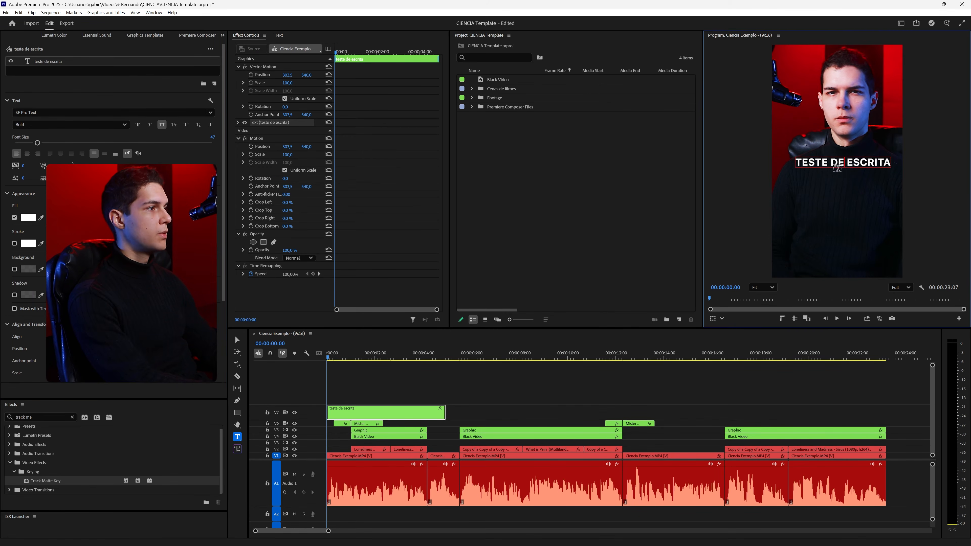
{"action": "key", "text": "Return"}
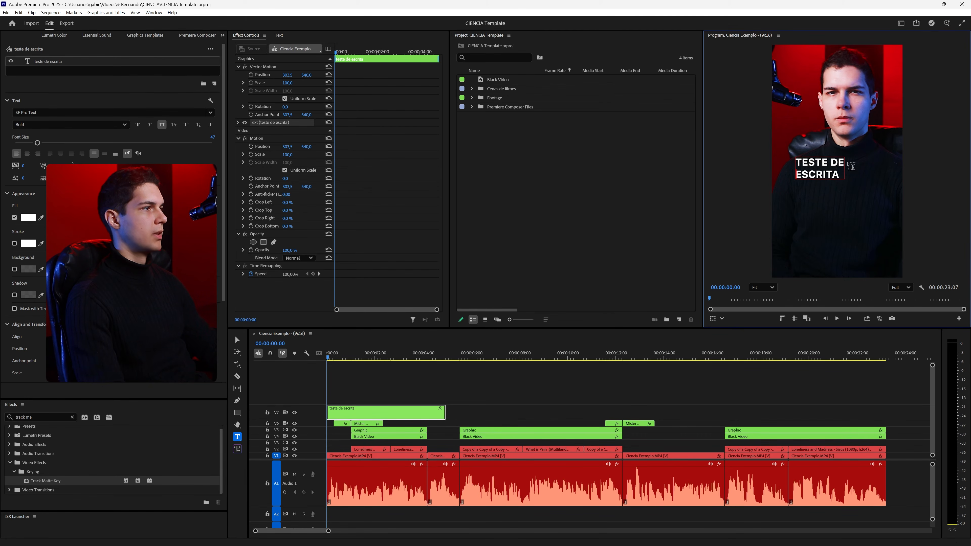
{"action": "left_click", "coordinate": [827, 164]}
{"action": "key", "text": "Return"}
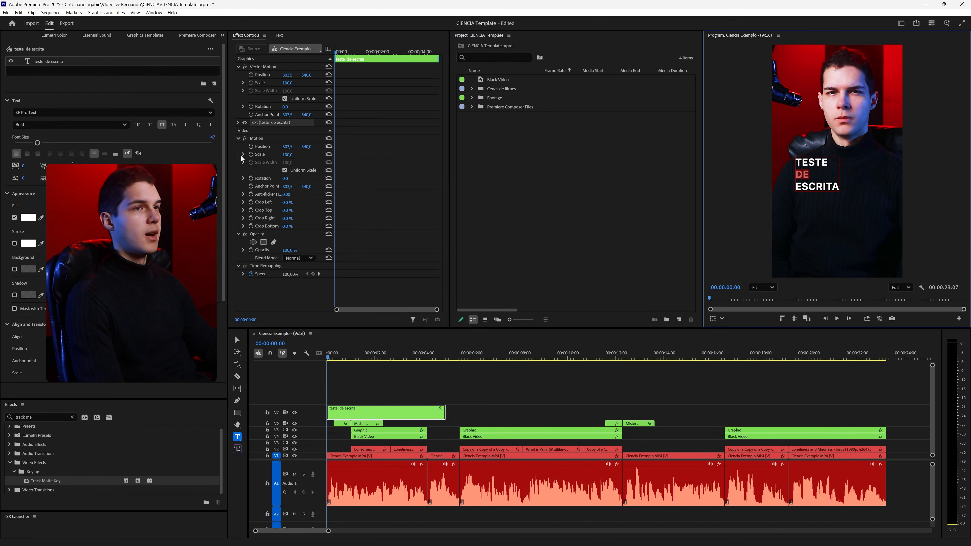
- Reduce the word DE to font size 24, indent it with spaces and tighten its leading below TESTE
{"action": "left_click_drag", "start_coordinate": [41, 147], "coordinate": [33, 146]}
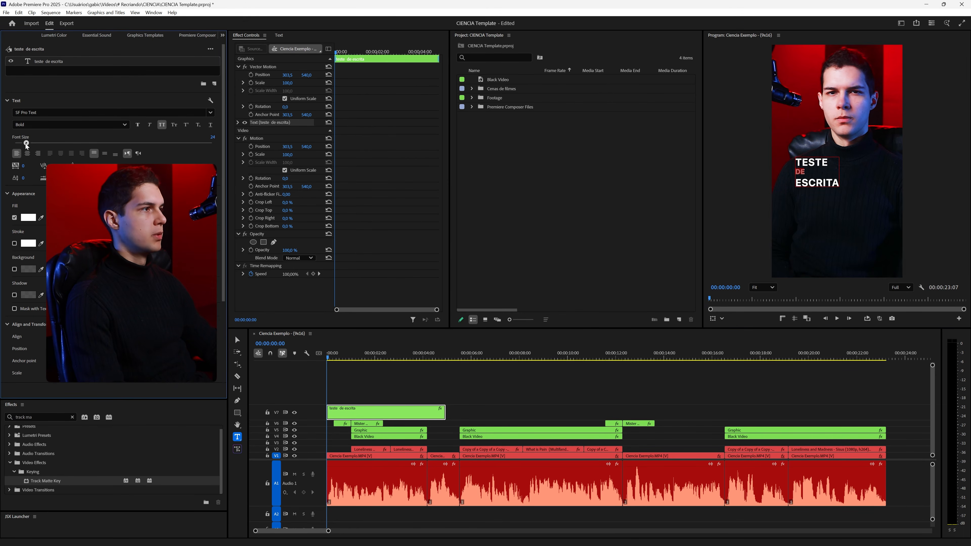
{"action": "left_click", "coordinate": [811, 173]}
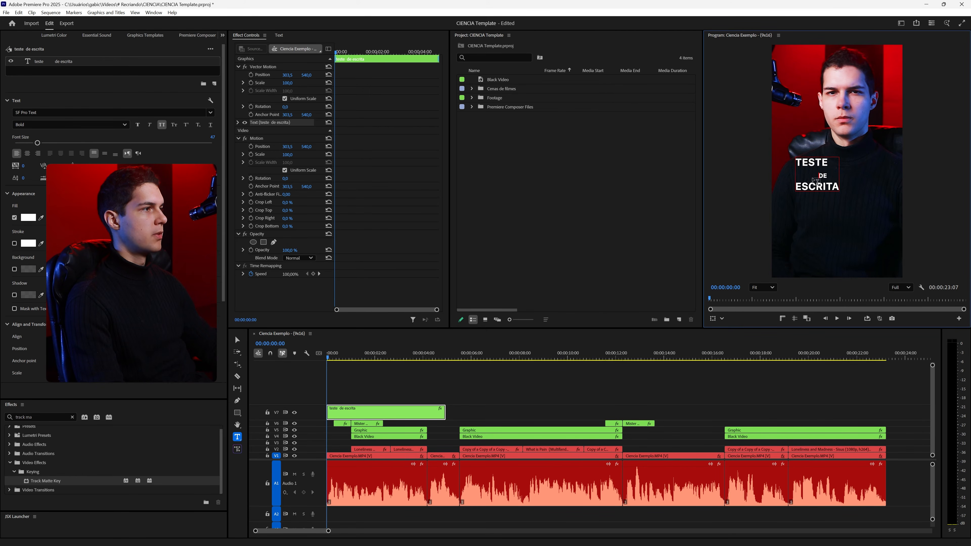
{"action": "left_click_drag", "start_coordinate": [830, 176], "coordinate": [795, 176]}
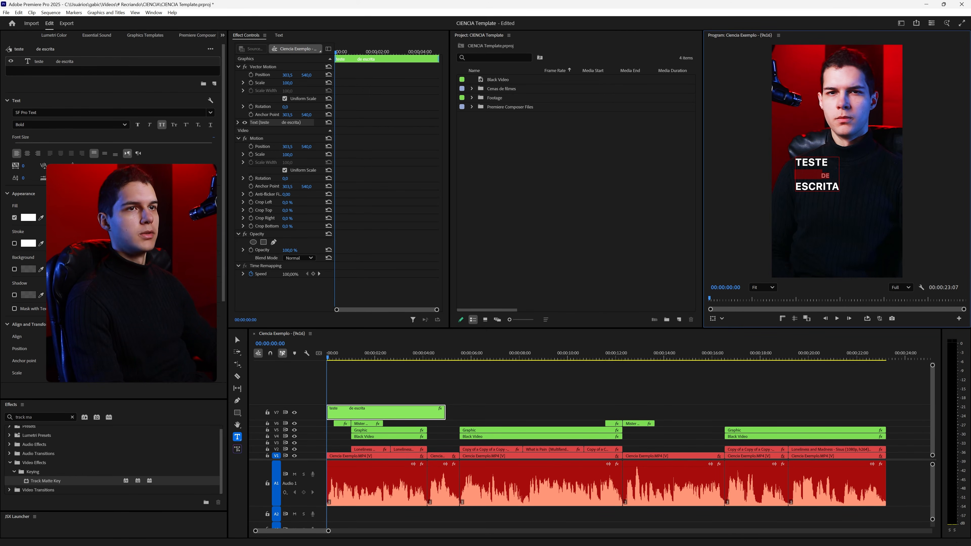
{"action": "left_click_drag", "start_coordinate": [80, 166], "coordinate": [80, 166]}
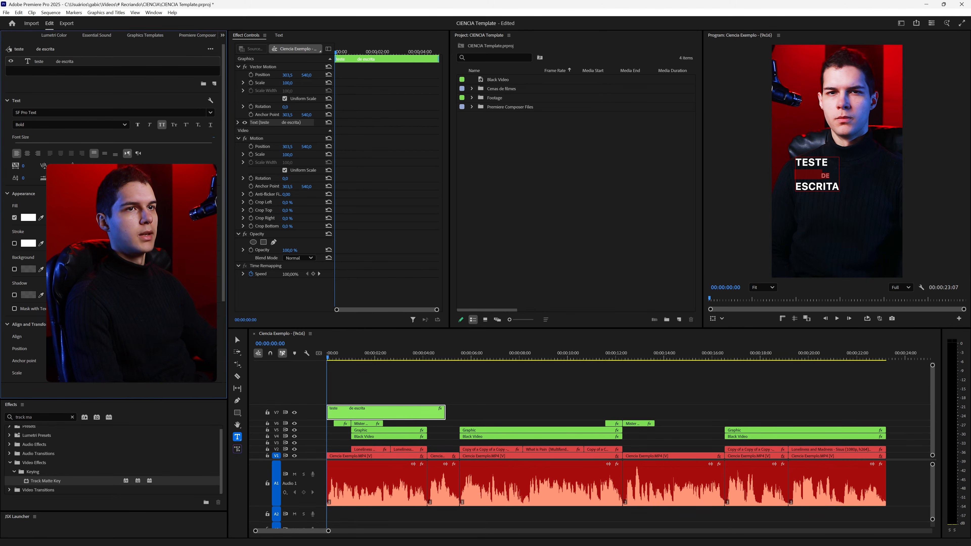
{"action": "left_click_drag", "start_coordinate": [24, 178], "coordinate": [42, 178]}
- Enlarge the word ESCRITA to font size 66, indent it beneath DE and set its leading to 32
{"action": "double_click", "coordinate": [822, 189]}
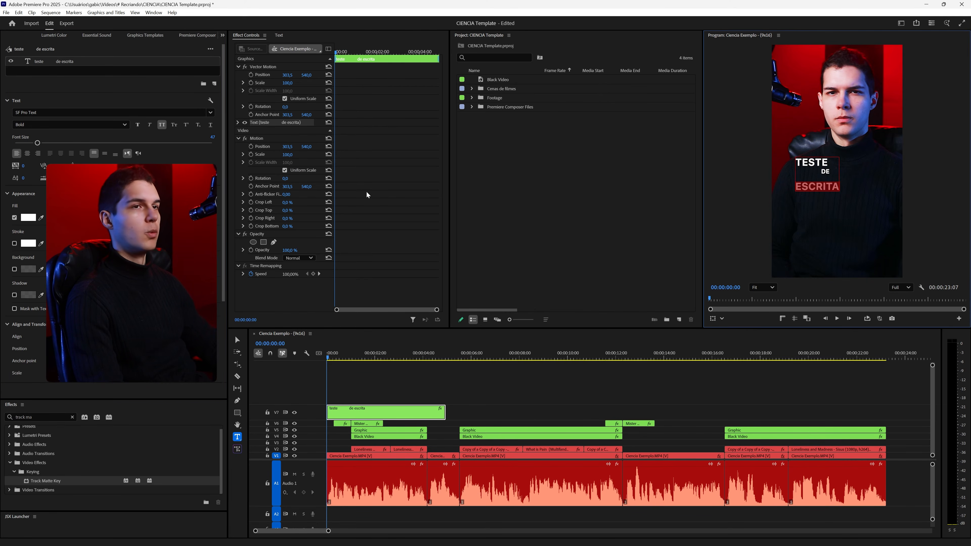
{"action": "left_click_drag", "start_coordinate": [37, 143], "coordinate": [48, 143]}
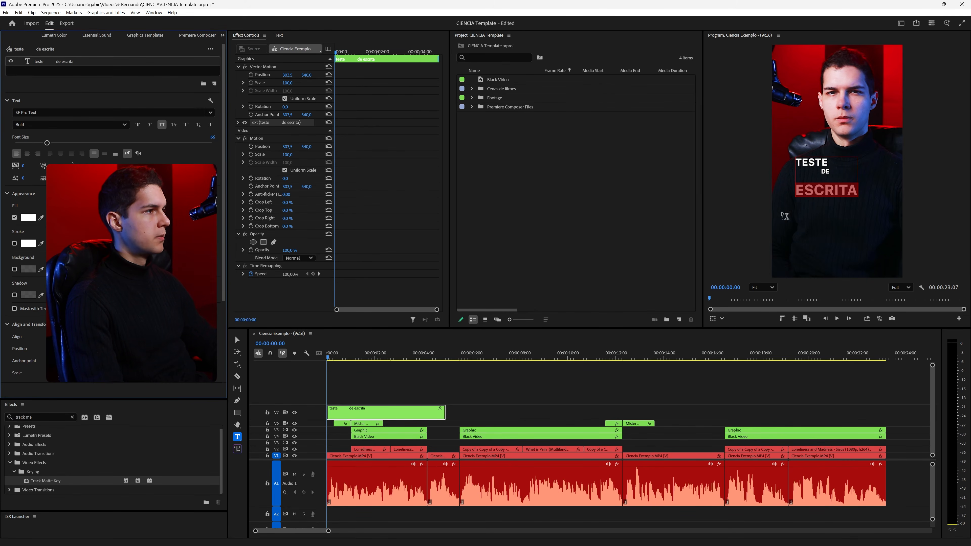
{"action": "left_click", "coordinate": [799, 194]}
{"action": "triple_click", "coordinate": [843, 193]}
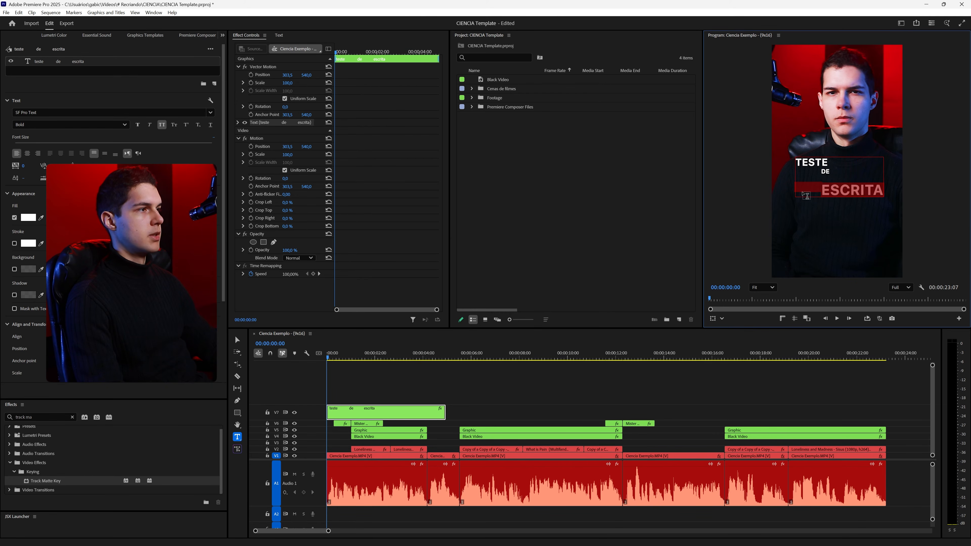
{"action": "left_click_drag", "start_coordinate": [24, 181], "coordinate": [34, 181]}
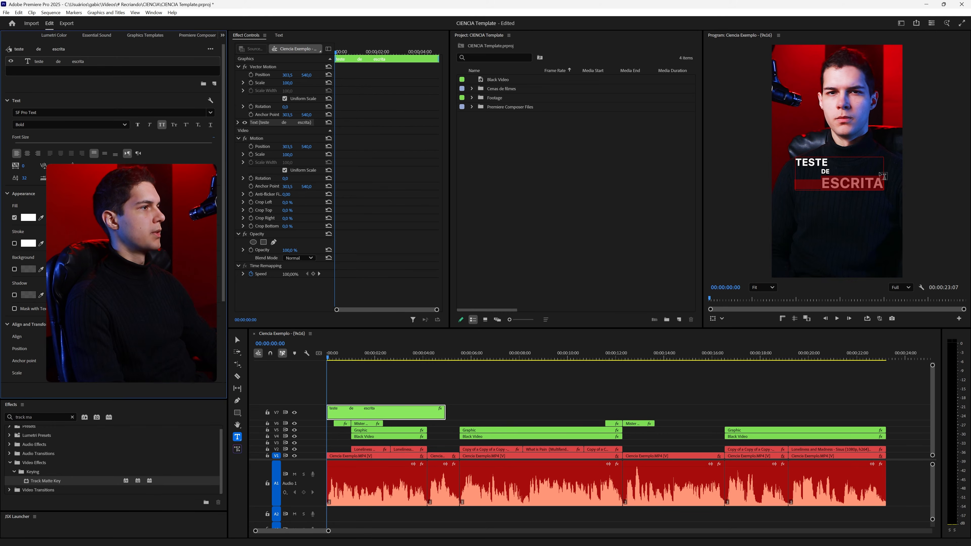
{"action": "left_click", "coordinate": [883, 176]}
{"action": "left_click", "coordinate": [535, 377]}
- Split the V7 text clip into three pieces, cutting a few frames after its start and again at 00:00:00:11
{"action": "key", "text": "v"}
{"action": "scroll", "coordinate": [368, 394], "scroll_direction": "up", "scroll_amount": 5}
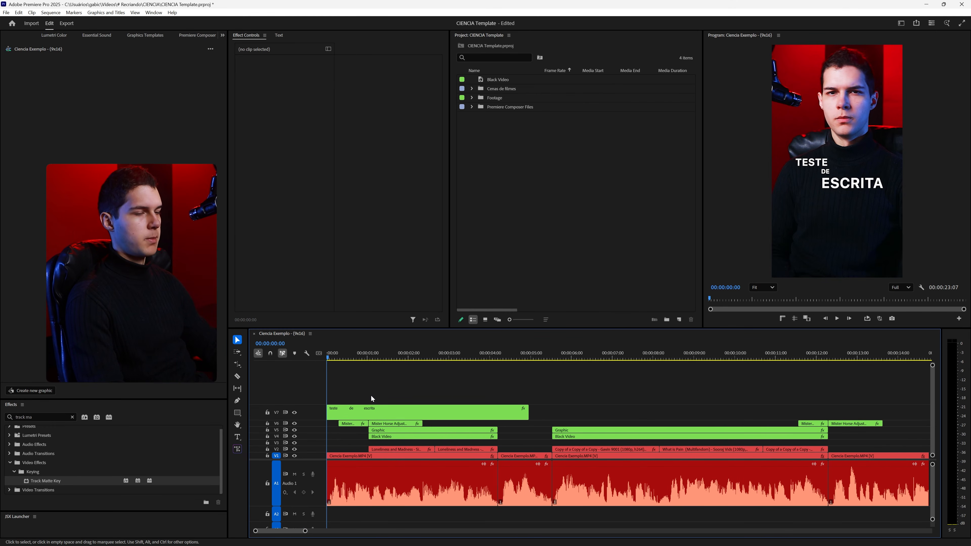
{"action": "left_click", "coordinate": [368, 410]}
{"action": "left_click", "coordinate": [334, 357]}
{"action": "key", "text": "ctrl+k"}
{"action": "left_click", "coordinate": [342, 357]}
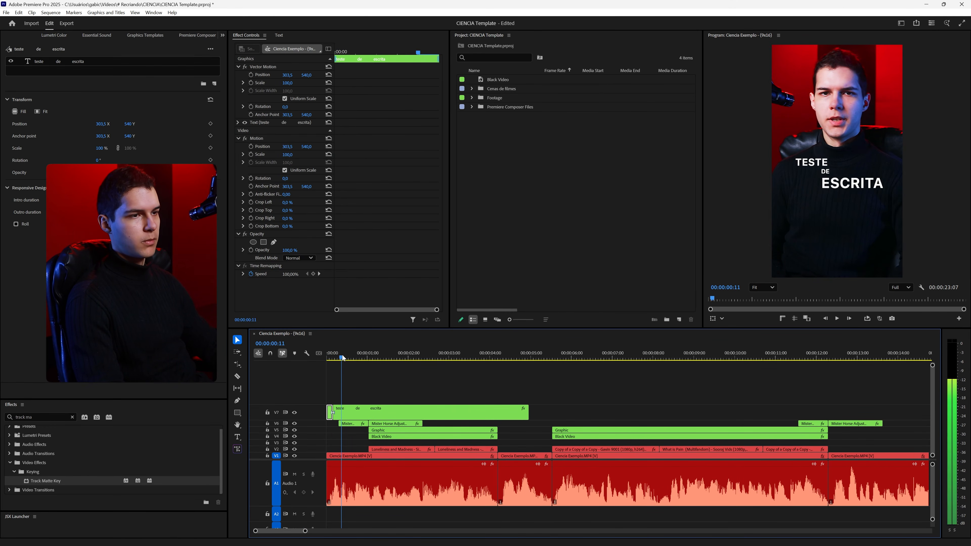
{"action": "left_click", "coordinate": [365, 415]}
{"action": "key", "text": "ctrl+k"}
- Remove the word ESCRITA from the second piece of the text clip at 00:00:00:08
{"action": "left_click", "coordinate": [403, 413]}
{"action": "left_click", "coordinate": [337, 357]}
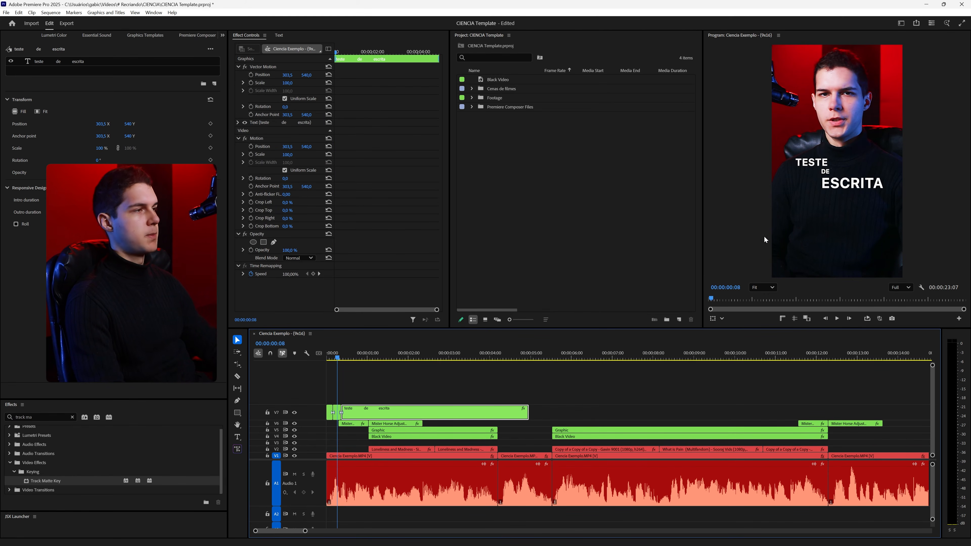
{"action": "key", "text": "t"}
{"action": "double_click", "coordinate": [843, 185]}
{"action": "key", "text": "BackSpace"}
- Remove the words ESCRITA and DE from the first piece of the text clip and play back the word-by-word sequence
{"action": "left_click", "coordinate": [328, 358]}
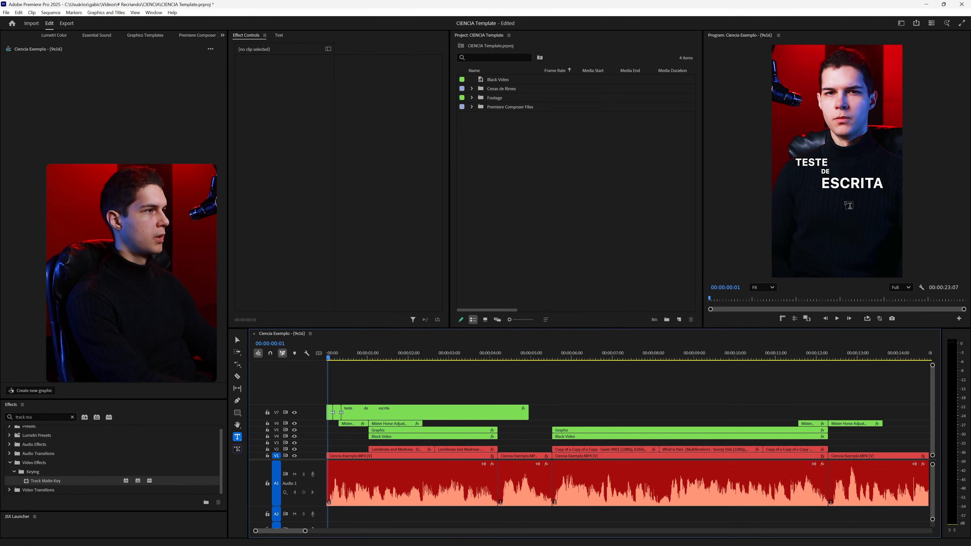
{"action": "double_click", "coordinate": [849, 188]}
{"action": "key", "text": "BackSpace"}
{"action": "double_click", "coordinate": [829, 174]}
{"action": "key", "text": "BackSpace"}
{"action": "left_click", "coordinate": [440, 386]}
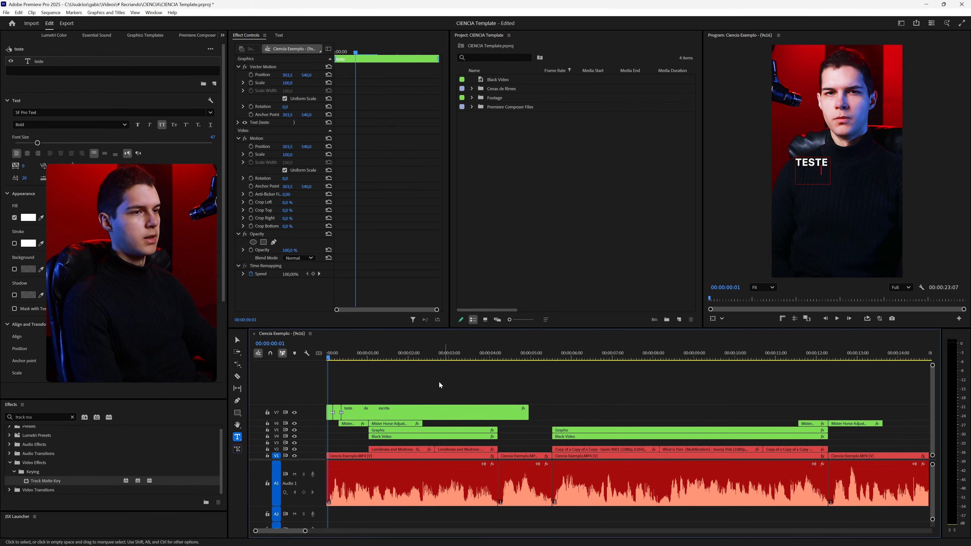
{"action": "key", "text": "space"}
{"action": "key", "text": "space"}
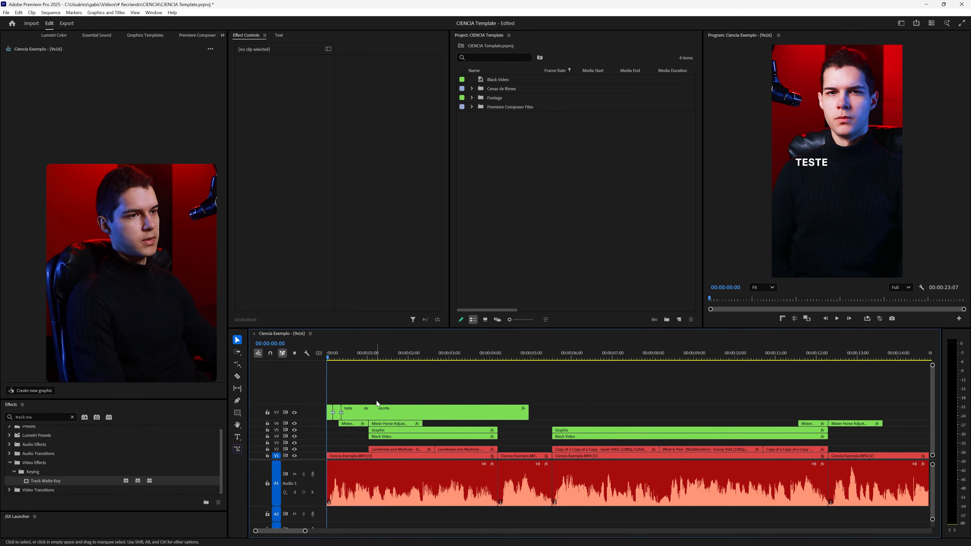
- Delete all three pieces of the text clip on track V7
{"action": "key", "text": "v"}
{"action": "key", "text": "Delete"}
{"action": "left_click", "coordinate": [338, 414]}
{"action": "key", "text": "Delete"}
{"action": "left_click", "coordinate": [330, 413]}
{"action": "key", "text": "Delete"}
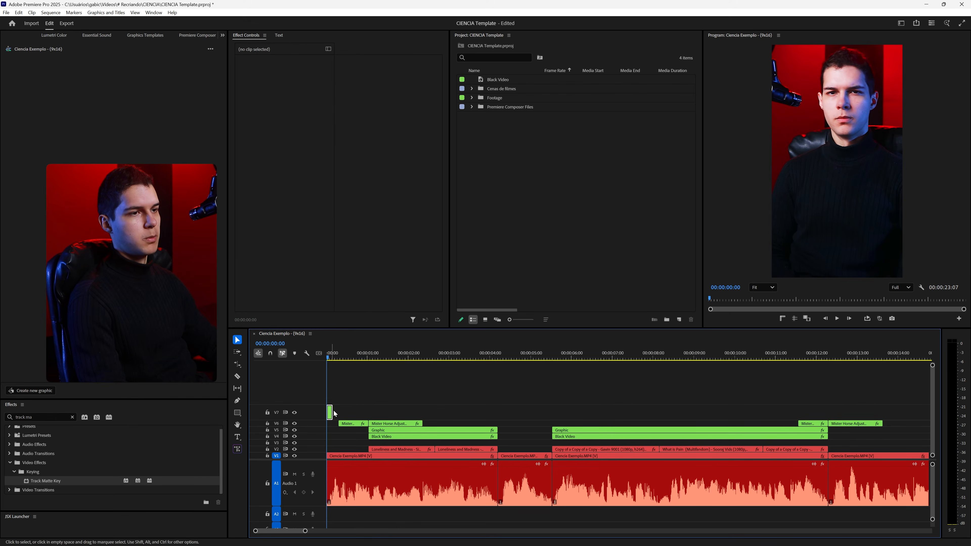
- Save the project and open the Animate Words category of the Premiere Composer text presets
{"action": "left_click", "coordinate": [196, 35]}
{"action": "key", "text": "ctrl+s"}
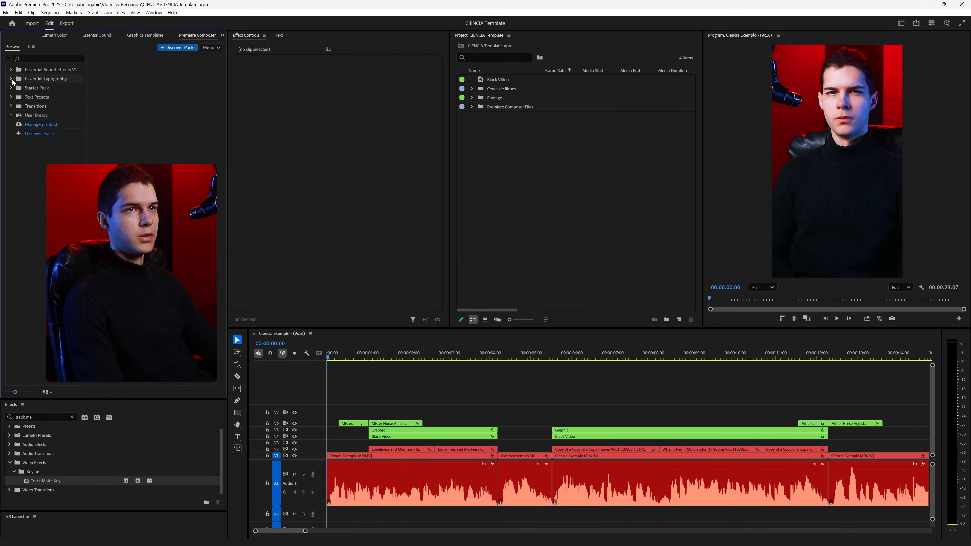
{"action": "left_click", "coordinate": [11, 79]}
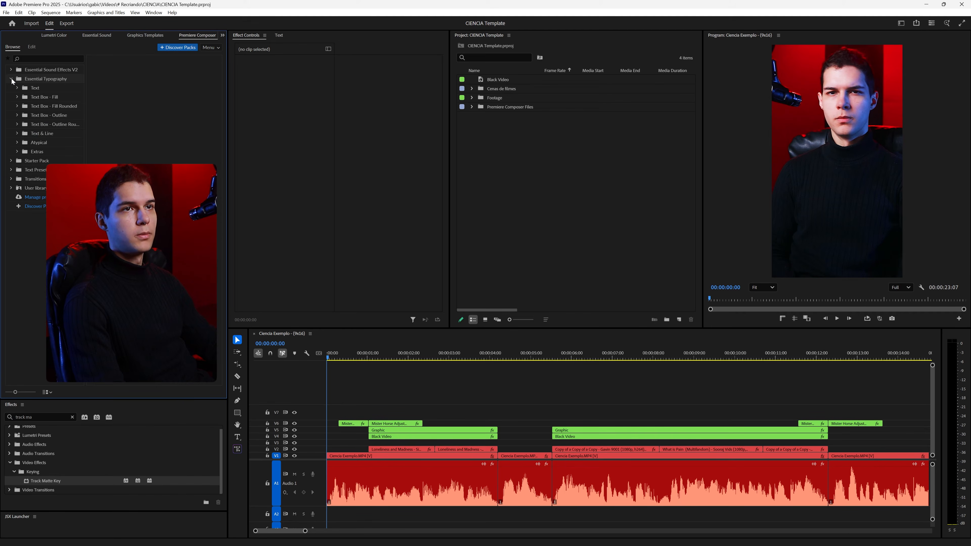
{"action": "left_click", "coordinate": [11, 79]}
{"action": "left_click", "coordinate": [11, 97]}
{"action": "left_click", "coordinate": [27, 105]}
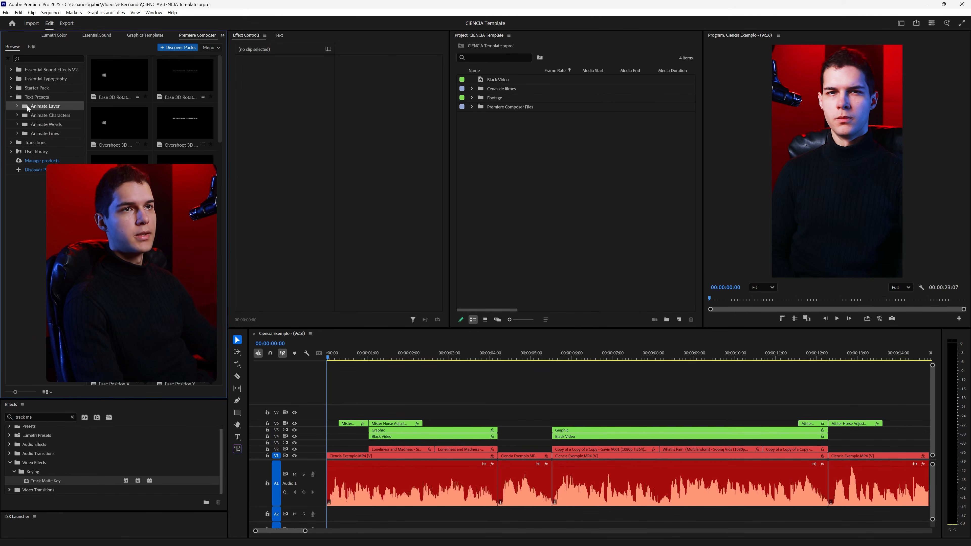
{"action": "left_click", "coordinate": [37, 116]}
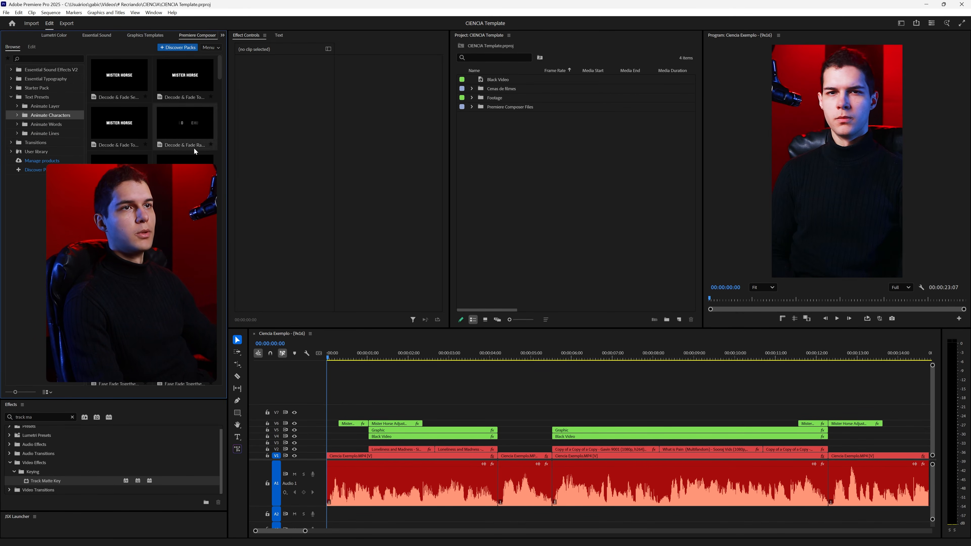
{"action": "left_click", "coordinate": [50, 133]}
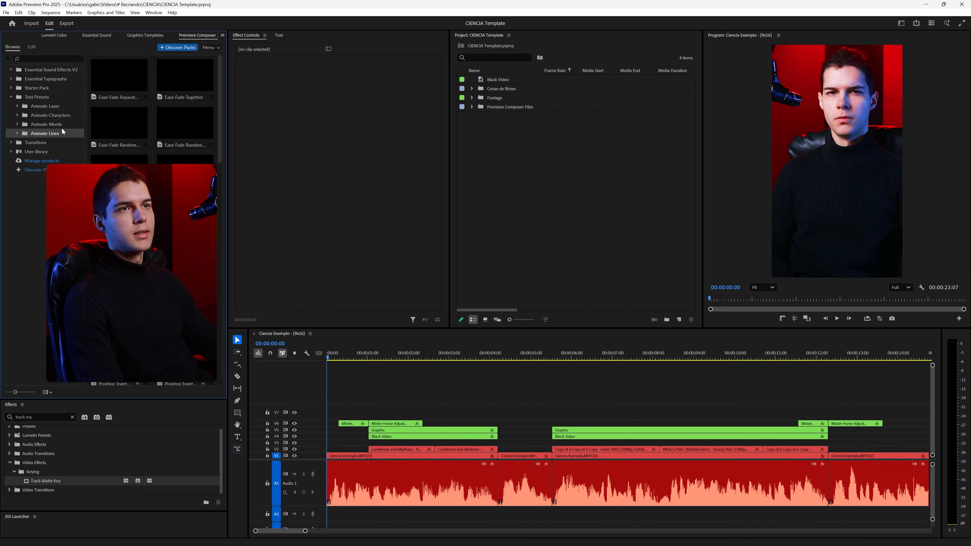
{"action": "left_click", "coordinate": [53, 124]}
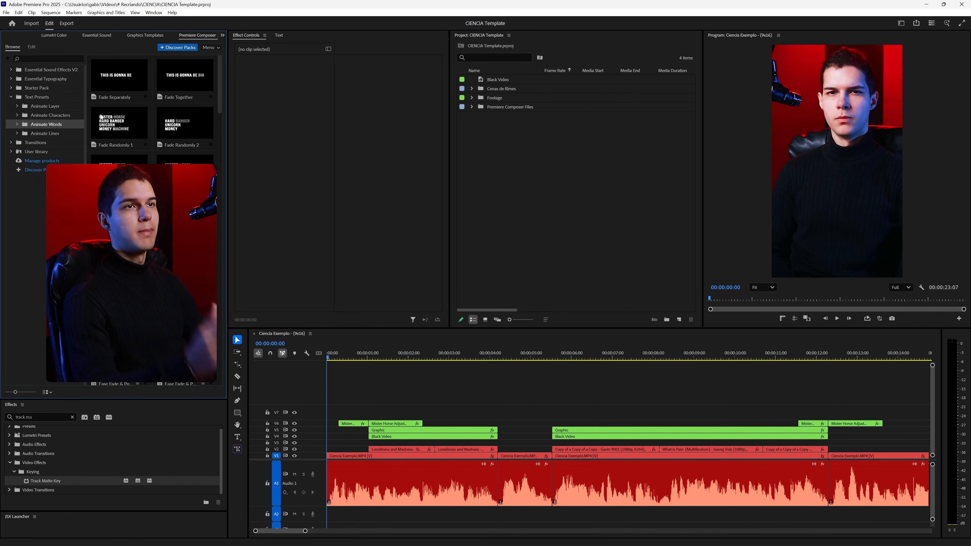
- Place the Fade Separately text preset on track V7 at the sequence start and play it back
{"action": "scroll", "coordinate": [160, 164], "scroll_direction": "down", "scroll_amount": 1}
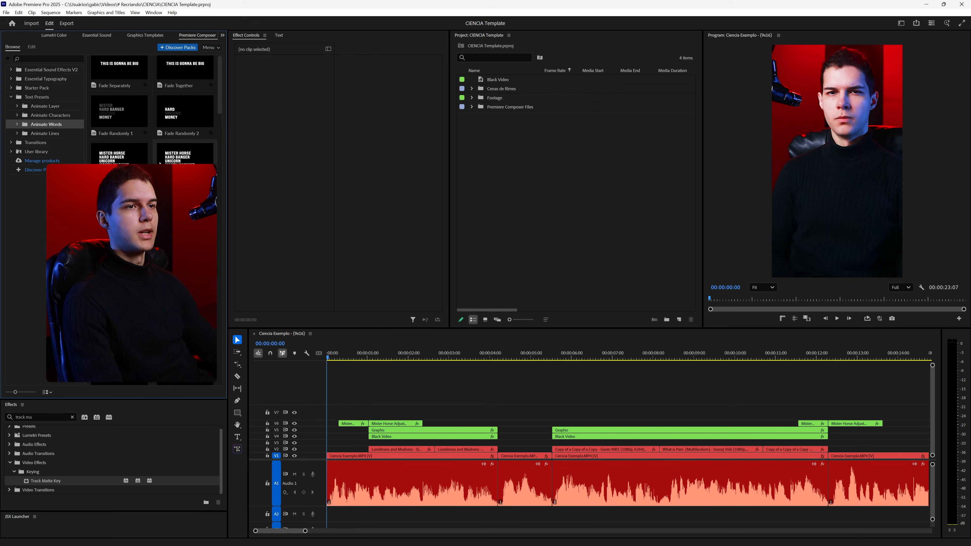
{"action": "scroll", "coordinate": [163, 153], "scroll_direction": "down", "scroll_amount": 10}
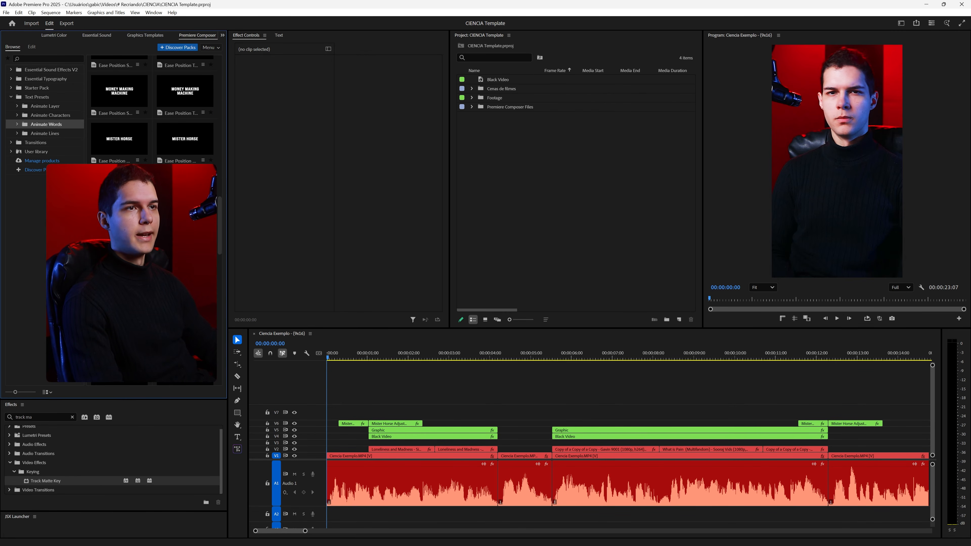
{"action": "scroll", "coordinate": [221, 248], "scroll_direction": "down", "scroll_amount": 10}
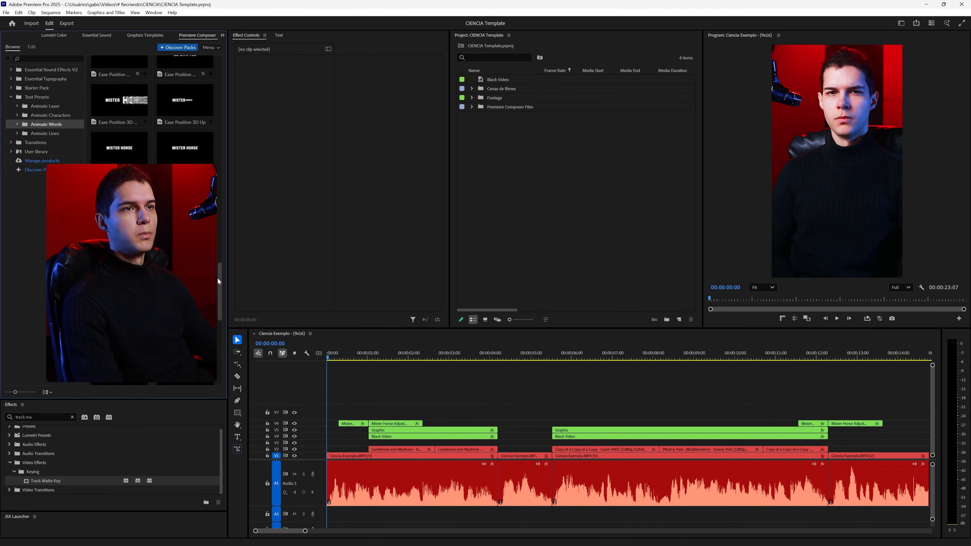
{"action": "left_click_drag", "start_coordinate": [218, 282], "coordinate": [225, 88]}
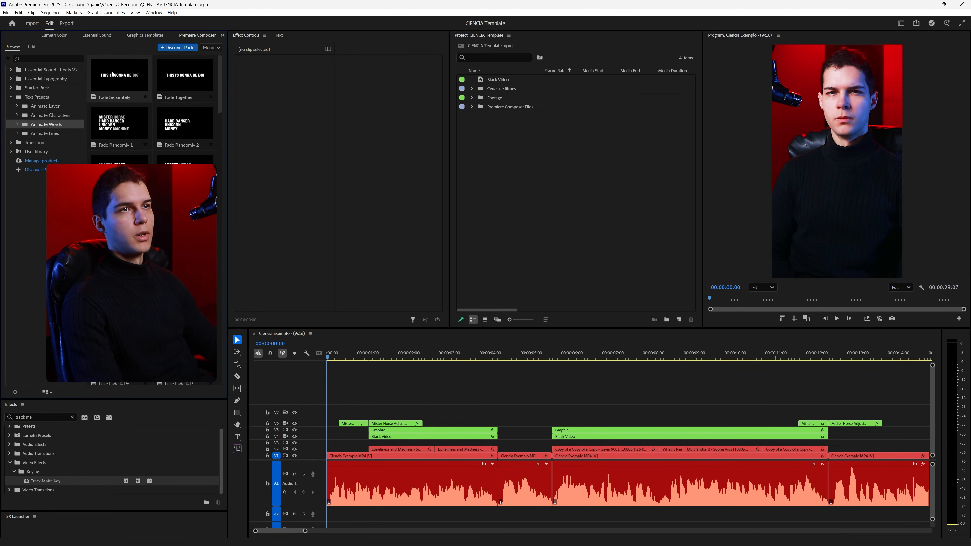
{"action": "left_click_drag", "start_coordinate": [112, 74], "coordinate": [384, 395]}
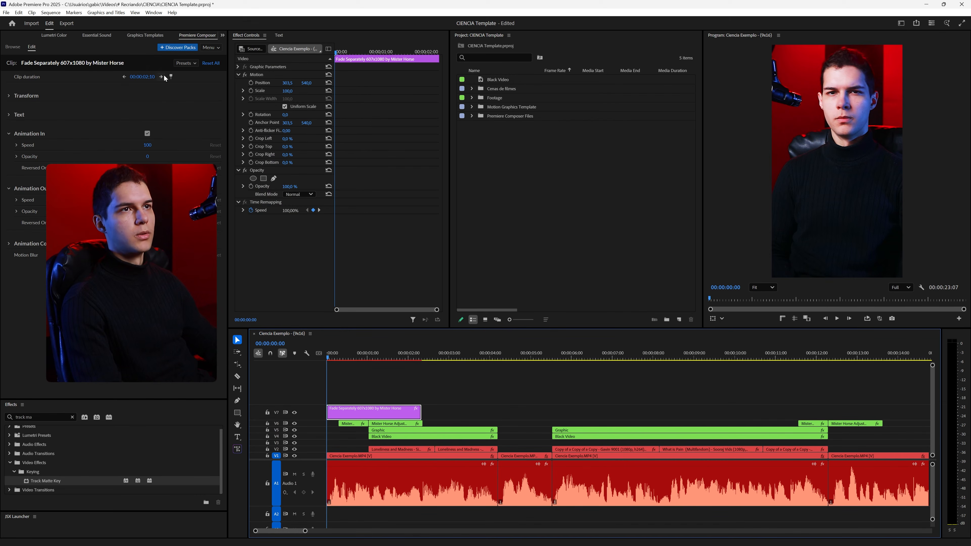
{"action": "left_click", "coordinate": [434, 387]}
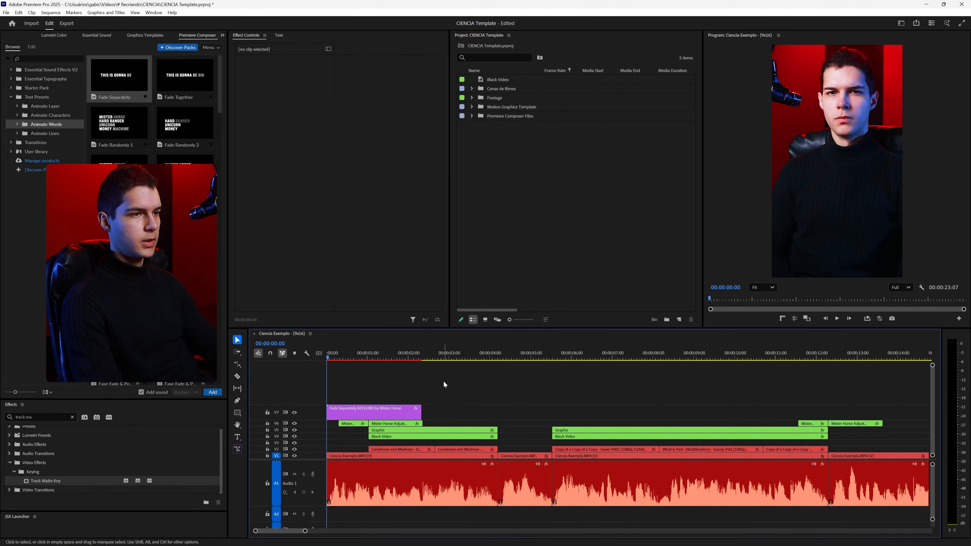
{"action": "key", "text": "space"}
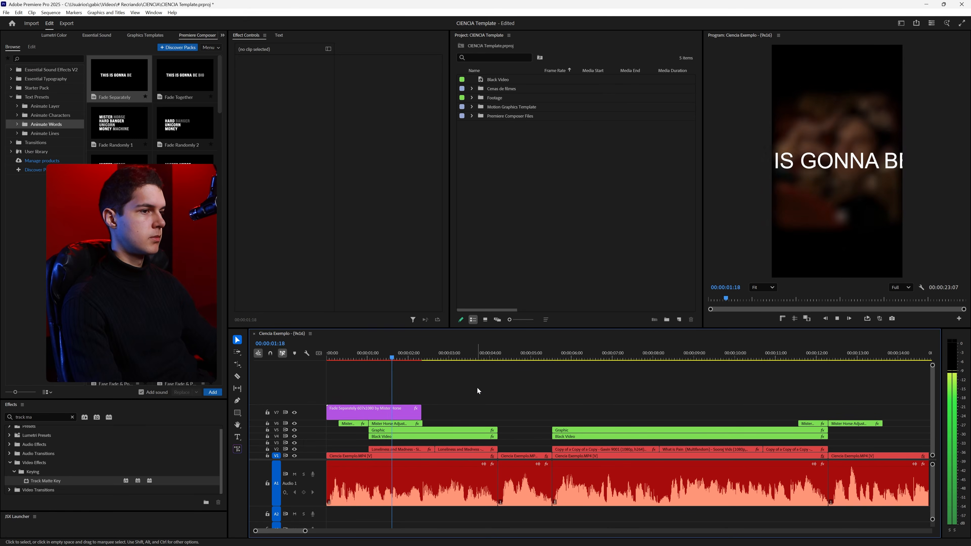
{"action": "key", "text": "space"}
- Shorten the Fade Separately clip to end at 00:00:01:27 and set its text to "você tá tentando" above "ser criativo"
{"action": "left_click", "coordinate": [399, 411]}
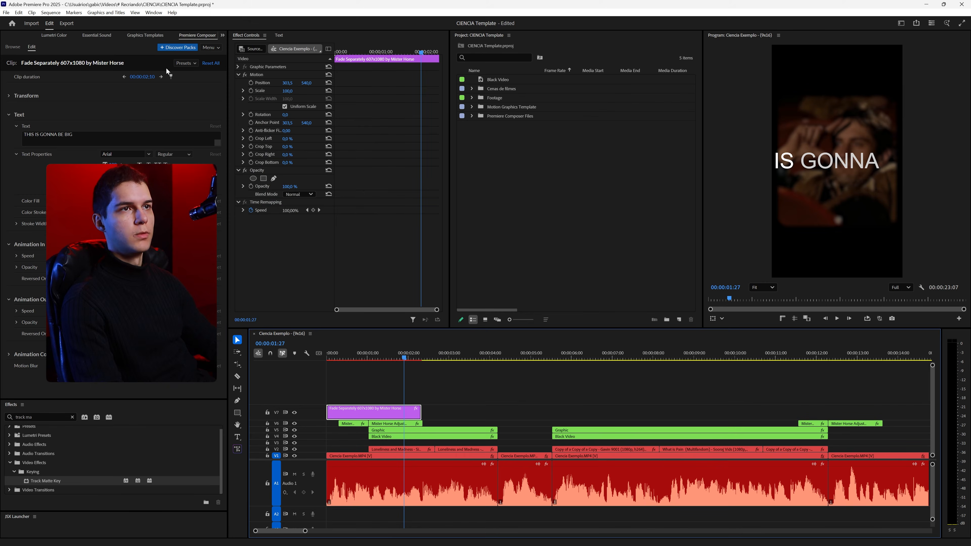
{"action": "left_click", "coordinate": [171, 76]}
{"action": "left_click", "coordinate": [146, 133]}
{"action": "type", "text": "você tá"}
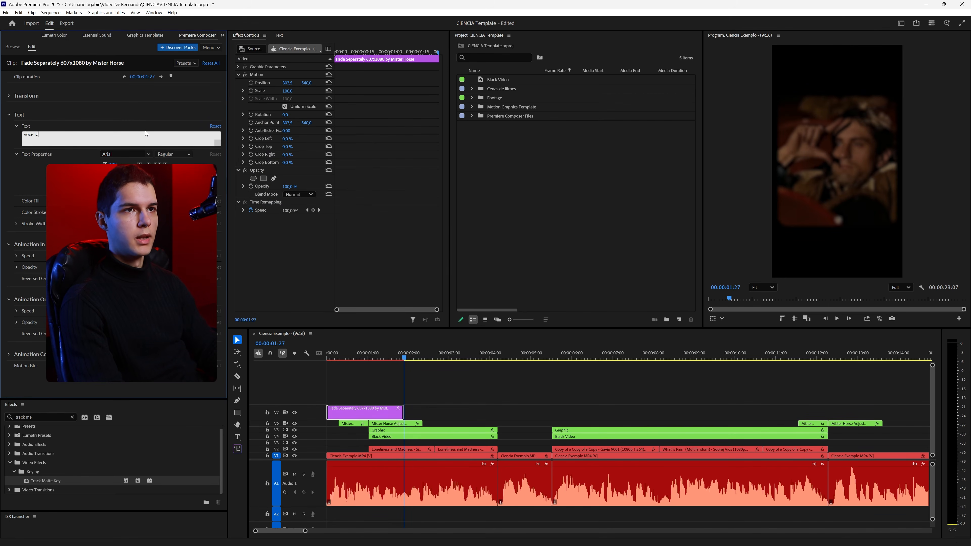
{"action": "type", "text": " tentando"}
{"action": "key", "text": "Return"}
{"action": "type", "text": "ser criativo"}
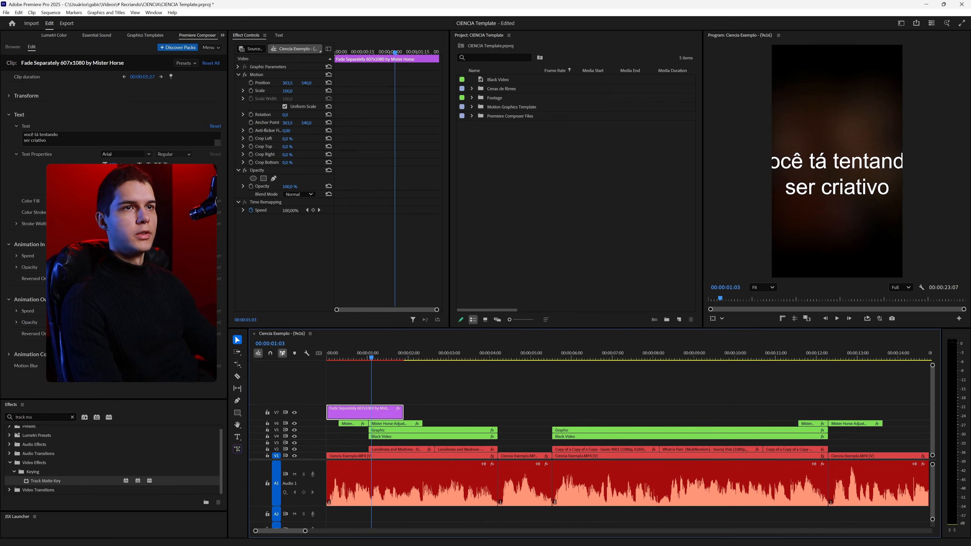
- Set the caption's font to SF Pro Display Black, switch it to all caps and reduce its text size
{"action": "left_click", "coordinate": [123, 154]}
{"action": "type", "text": "sf pro"}
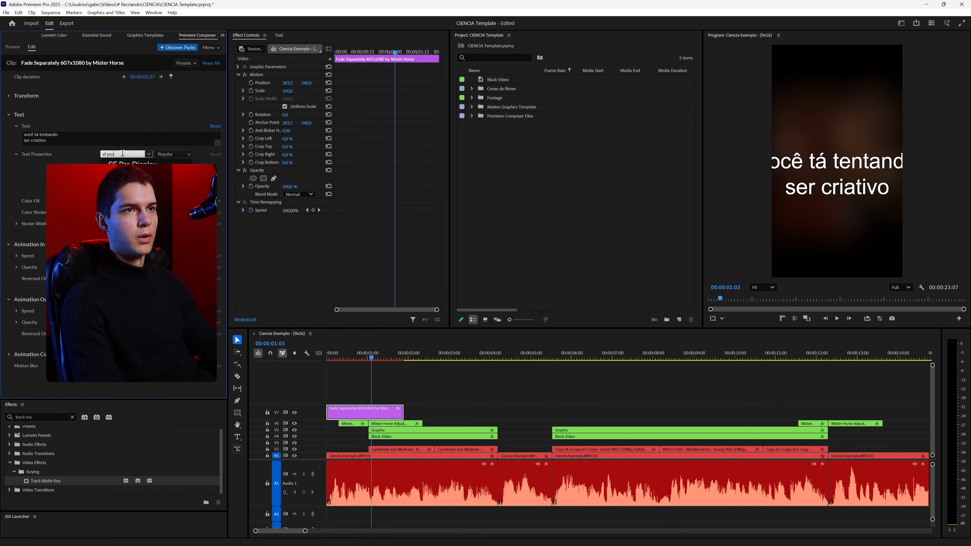
{"action": "key", "text": "Return"}
{"action": "left_click", "coordinate": [171, 227]}
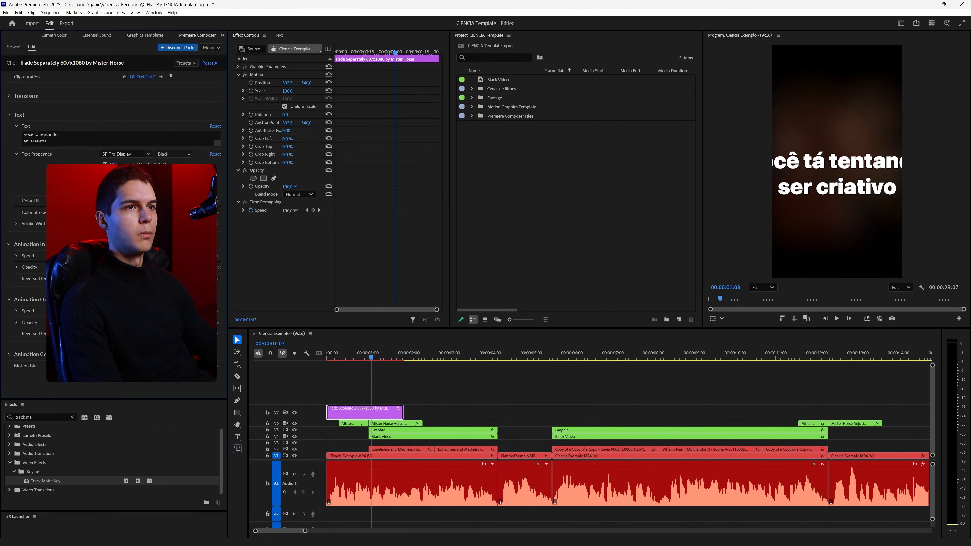
{"action": "left_click", "coordinate": [157, 165]}
{"action": "left_click_drag", "start_coordinate": [113, 165], "coordinate": [97, 165]}
- Arrange the caption as three lines, VOCÊ TÁ, TENTANDO and SER CRIATIVO, each indented further than the one above
{"action": "left_click", "coordinate": [26, 139]}
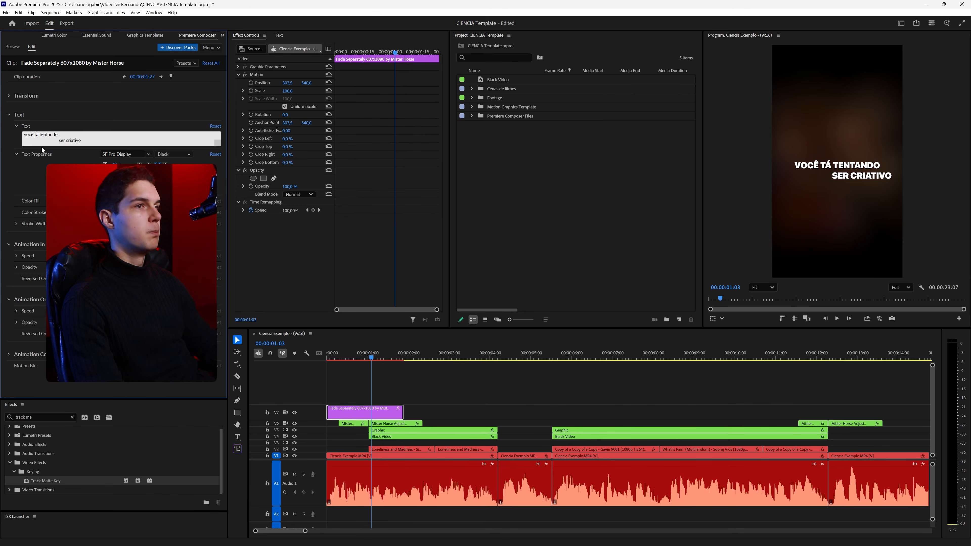
{"action": "key", "text": "Return"}
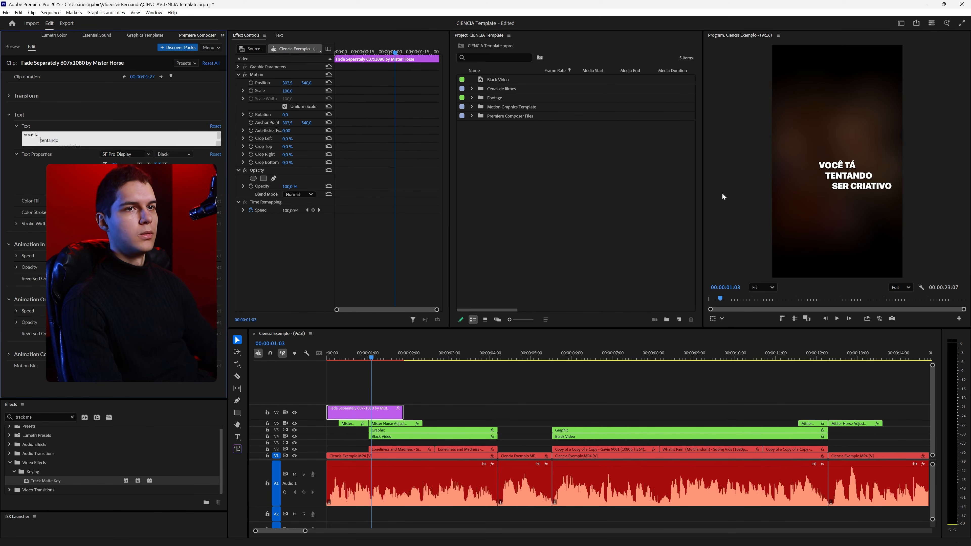
{"action": "key", "text": "Escape"}
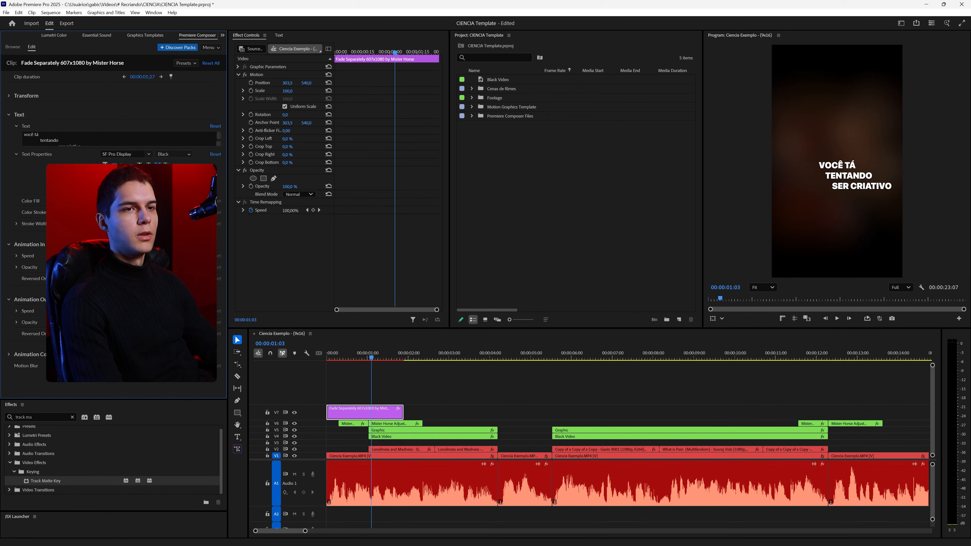
- Enlarge the caption text slightly and reposition it over the lower part of the film scene, at 163, 686
{"action": "left_click", "coordinate": [27, 96]}
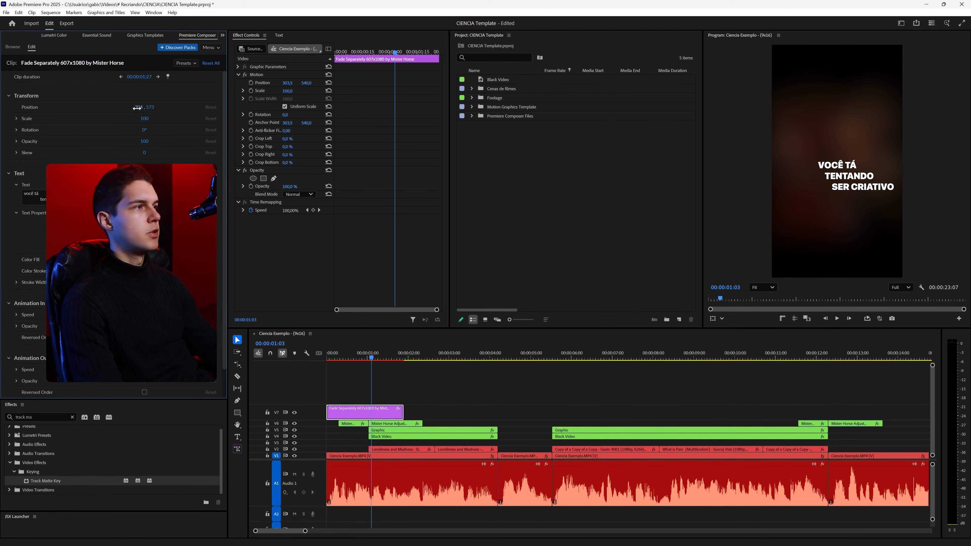
{"action": "mouse_move", "coordinate": [104, 114]}
{"action": "left_mouse_down"}
{"action": "mouse_move", "coordinate": [86, 121]}
{"action": "mouse_move", "coordinate": [115, 124]}
{"action": "left_mouse_up"}
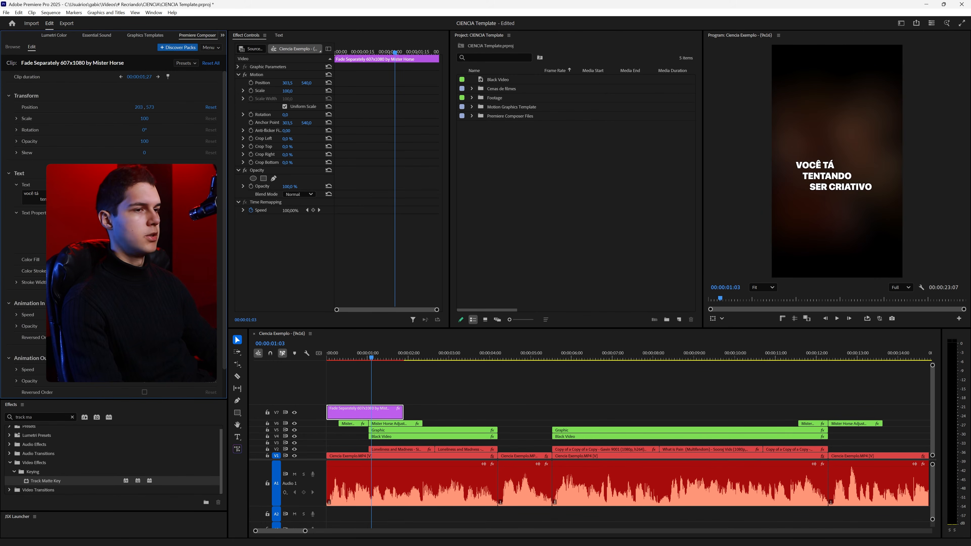
{"action": "left_click", "coordinate": [400, 390]}
{"action": "left_click", "coordinate": [430, 358]}
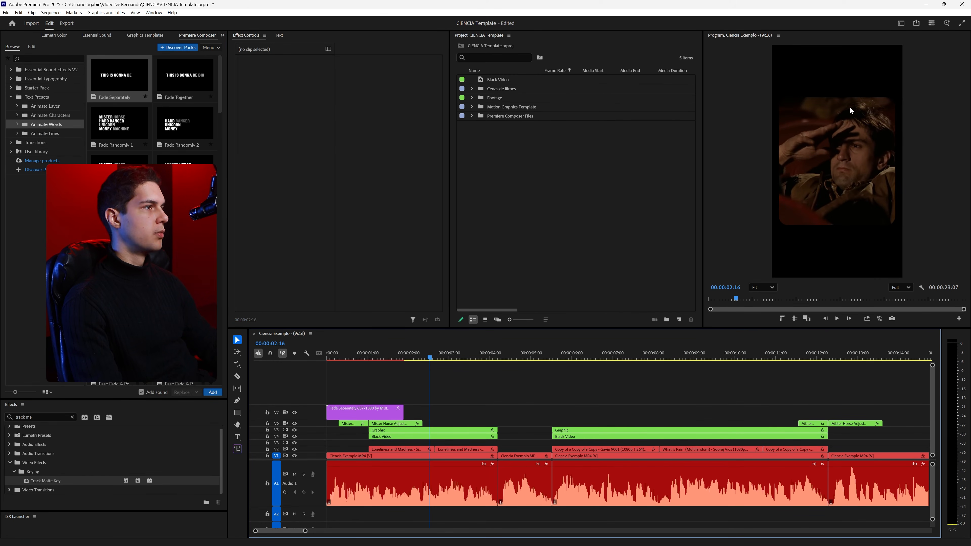
{"action": "left_click", "coordinate": [394, 357]}
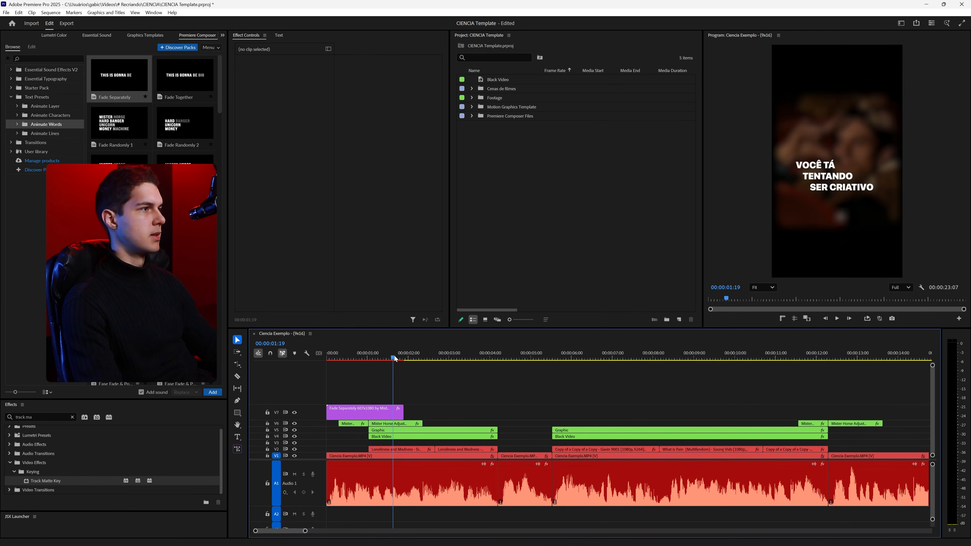
{"action": "left_click", "coordinate": [385, 413]}
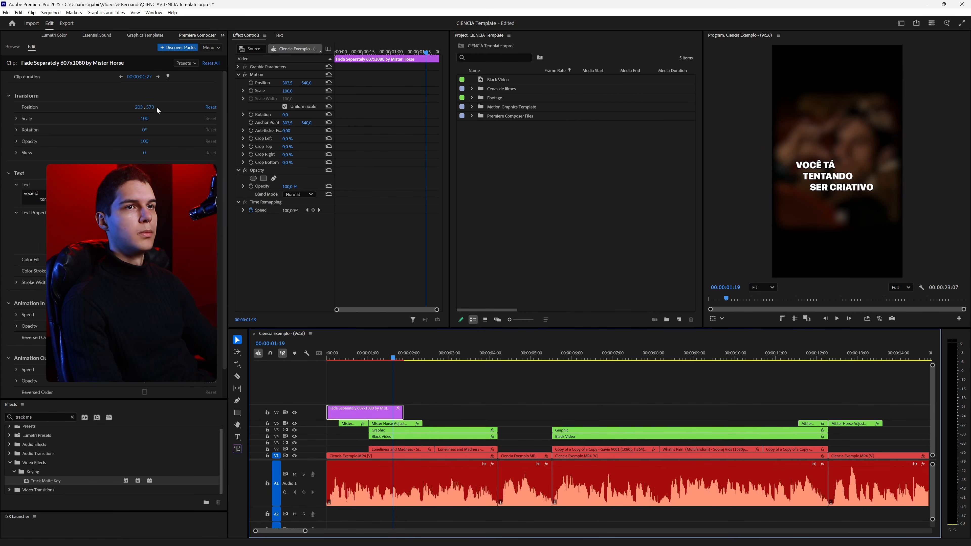
{"action": "left_click_drag", "start_coordinate": [157, 110], "coordinate": [190, 116]}
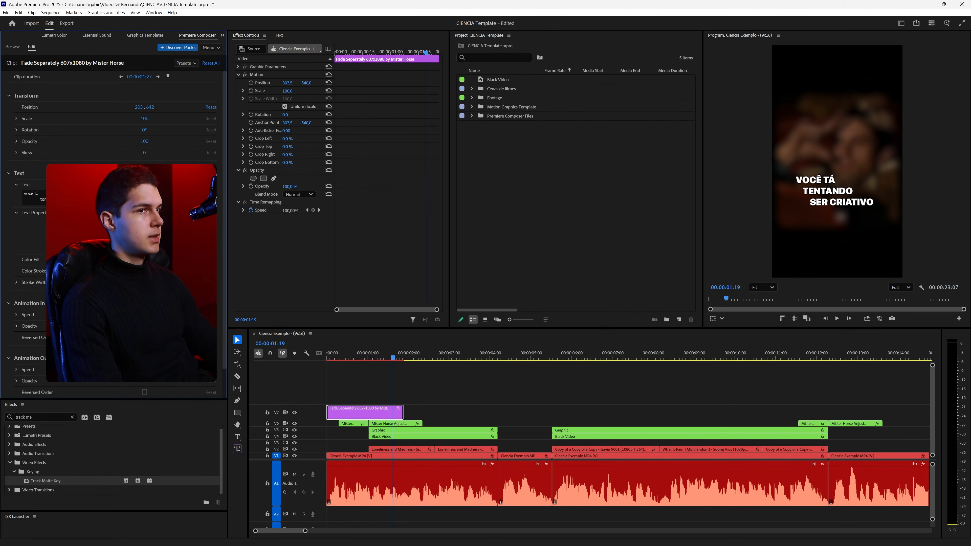
{"action": "mouse_move", "coordinate": [144, 244]}
{"action": "left_mouse_down"}
{"action": "mouse_move", "coordinate": [164, 245]}
{"action": "mouse_move", "coordinate": [138, 245]}
{"action": "mouse_move", "coordinate": [150, 245]}
{"action": "left_mouse_up"}
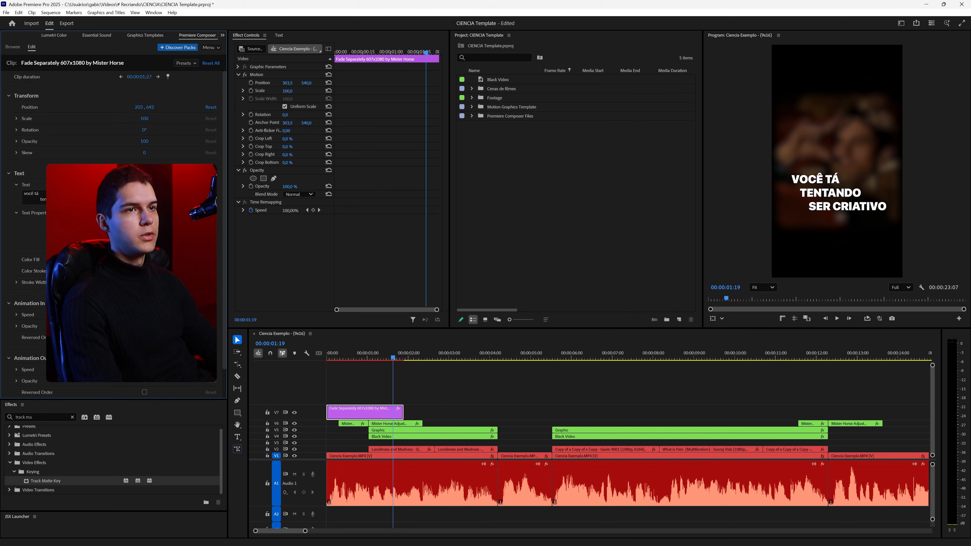
{"action": "left_click_drag", "start_coordinate": [131, 105], "coordinate": [171, 108]}
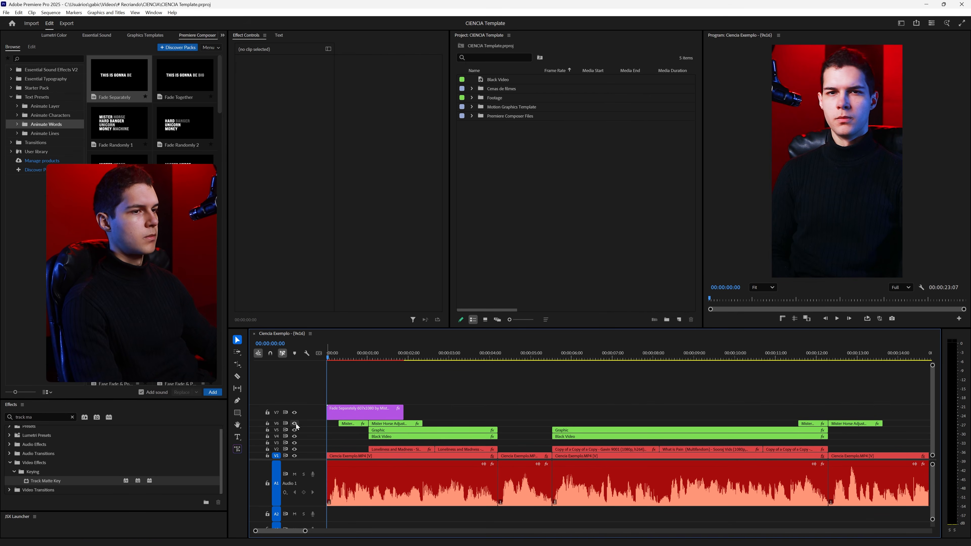
- Hide track V6 and play back the caption over the unblurred film scene
{"action": "left_click", "coordinate": [295, 423]}
{"action": "key", "text": "space"}
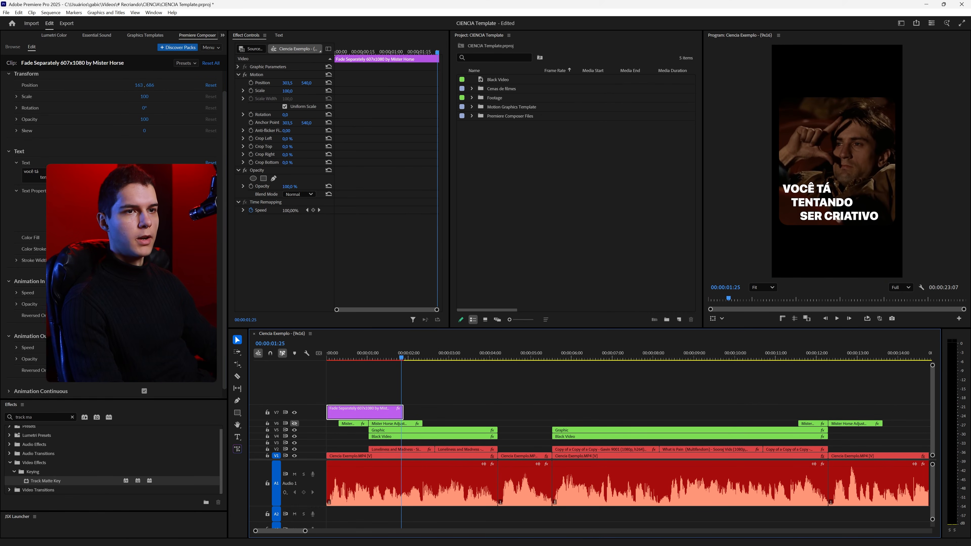
- Enable Motion Blur on the caption, save the project and turn off the caption's Animation Out
{"action": "scroll", "coordinate": [144, 390], "scroll_direction": "down", "scroll_amount": 2}
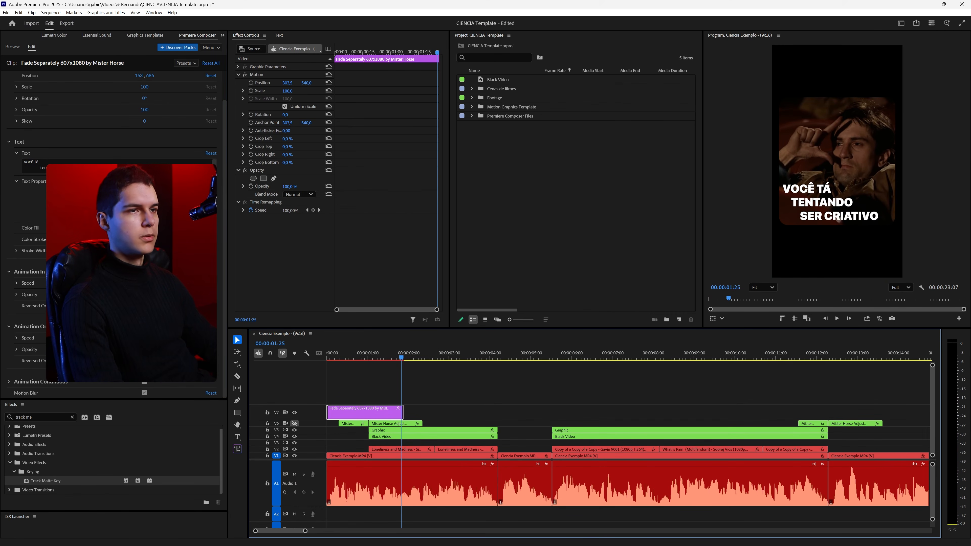
{"action": "left_click", "coordinate": [144, 393]}
{"action": "key", "text": "ctrl+s"}
{"action": "left_click_drag", "start_coordinate": [414, 354], "coordinate": [391, 354]}
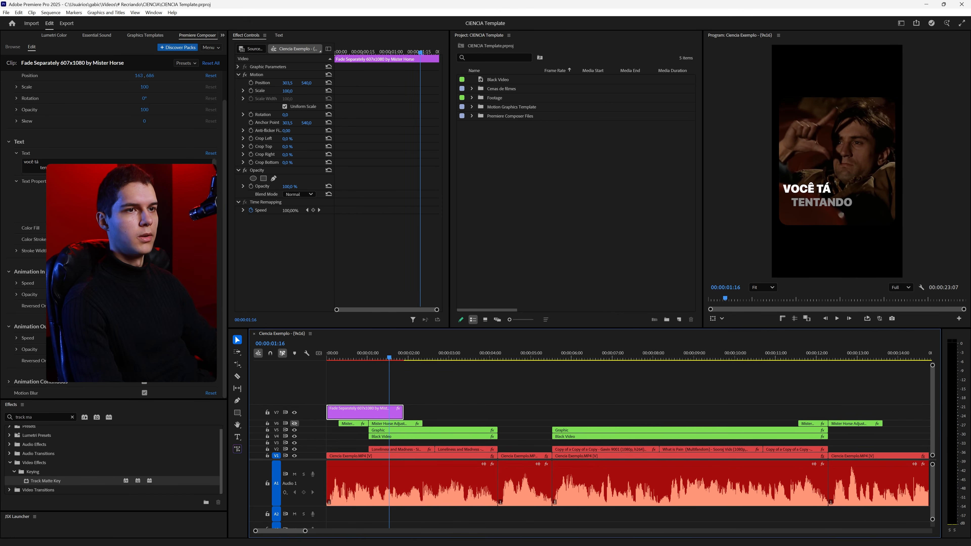
{"action": "left_click", "coordinate": [144, 327]}
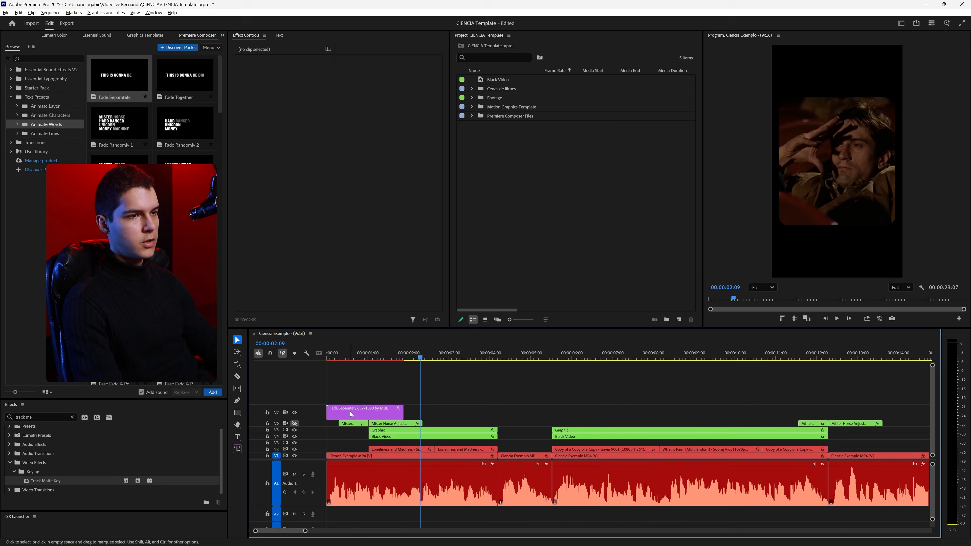
- Duplicate the caption clip onto track V8, starting just before the first caption ends
{"action": "left_click_drag", "start_coordinate": [351, 414], "coordinate": [423, 400]}
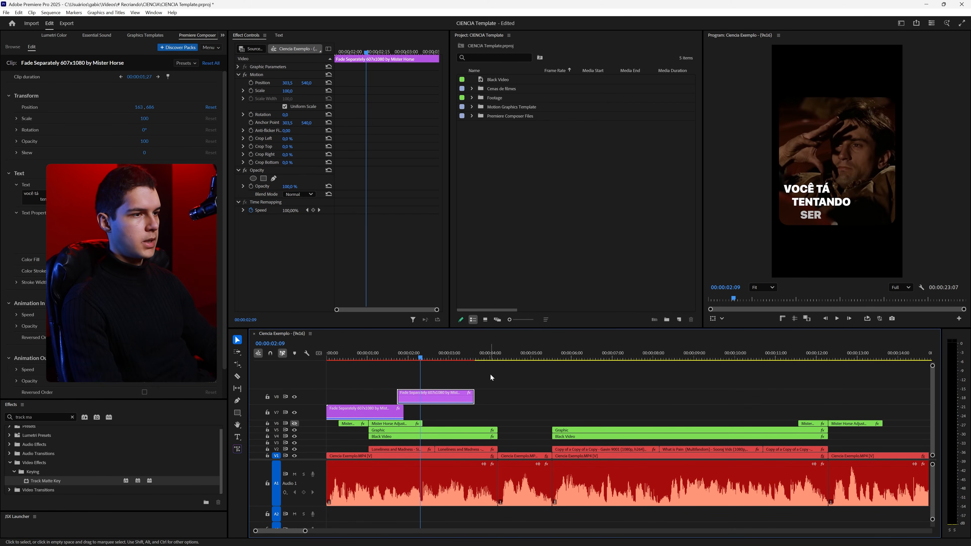
- Extend the caption clip on track V8 to the end of the first film scene
{"action": "left_click", "coordinate": [497, 355]}
{"action": "left_click", "coordinate": [168, 77]}
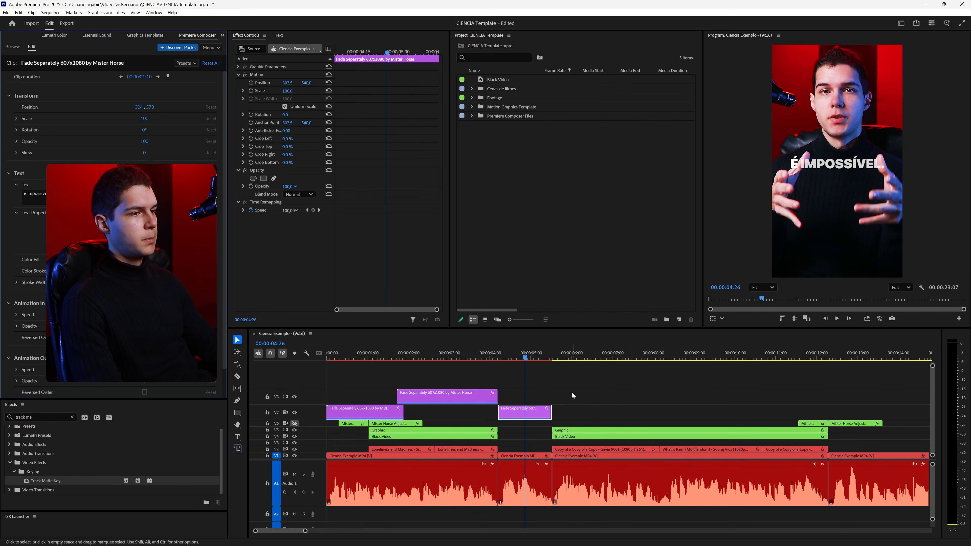
- Try the Color Dodge and Overlay blend modes on the "É IMPOSSÍVEL." caption and move its clip up a track
{"action": "left_click", "coordinate": [573, 392]}
{"action": "left_click", "coordinate": [526, 413]}
{"action": "left_click_drag", "start_coordinate": [527, 356], "coordinate": [538, 356]}
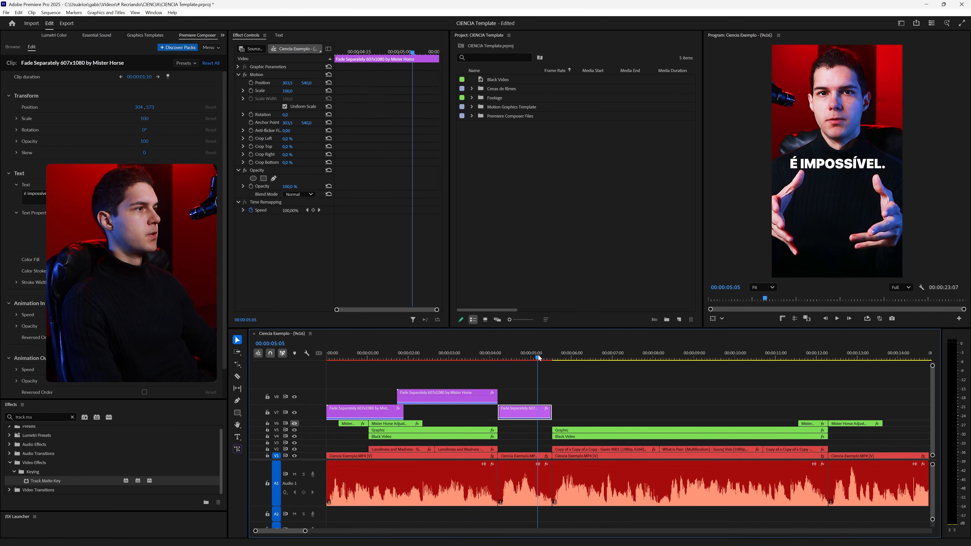
{"action": "key", "text": "Left"}
{"action": "key", "text": "Left"}
{"action": "key", "text": "Left"}
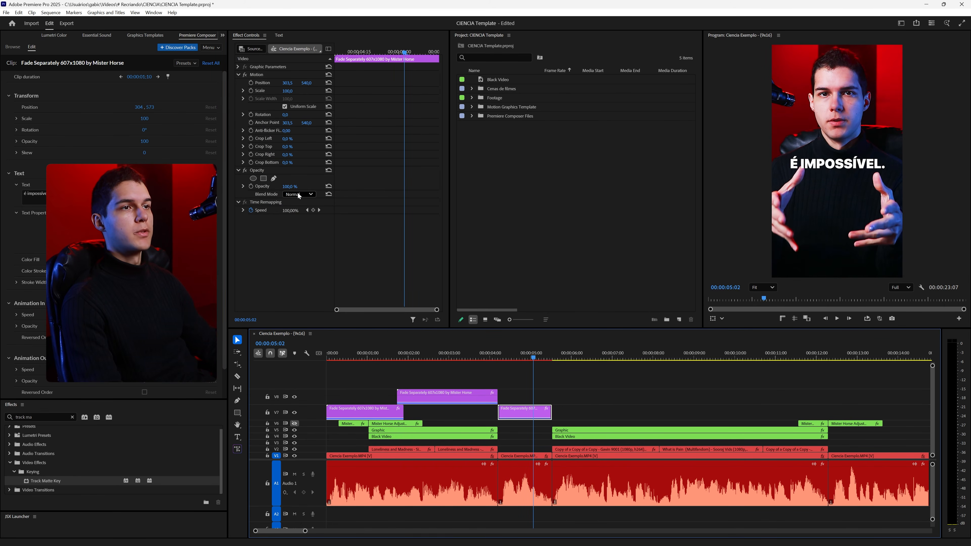
{"action": "left_click", "coordinate": [293, 194]}
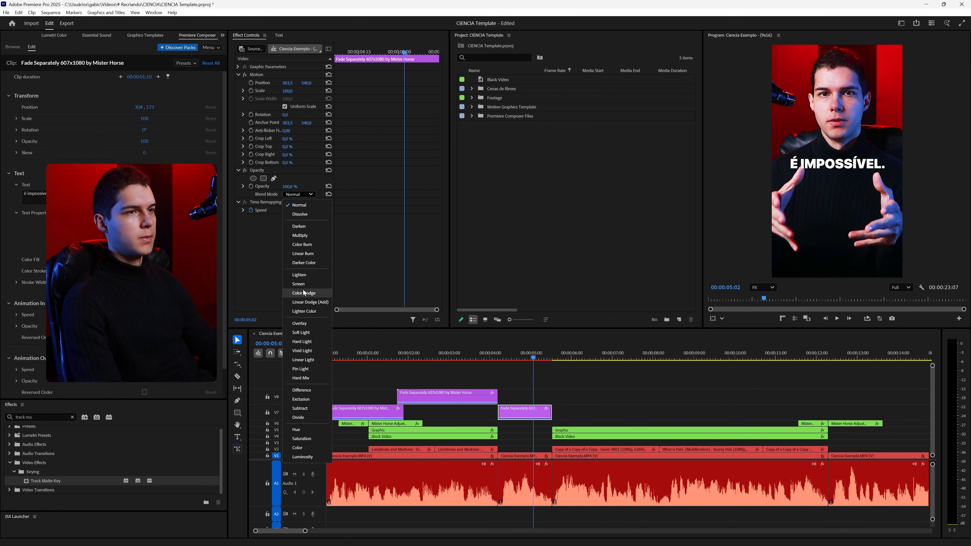
{"action": "left_click", "coordinate": [304, 292]}
{"action": "left_click", "coordinate": [298, 195]}
{"action": "left_click", "coordinate": [300, 323]}
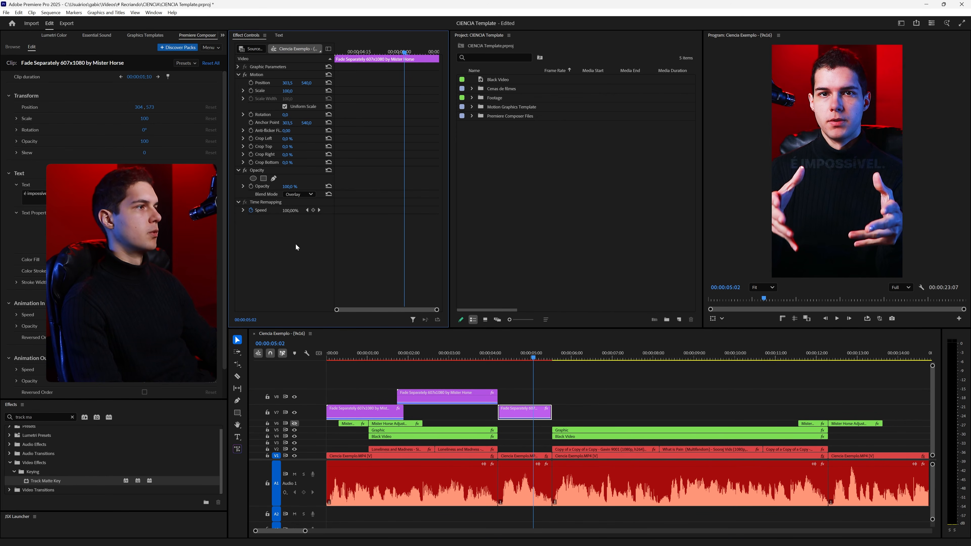
{"action": "left_click_drag", "start_coordinate": [539, 414], "coordinate": [538, 397]}
{"action": "key", "text": "ctrl+z"}
- Set the blend mode of the "É IMPOSSÍVEL." caption to Difference and check it over the hands at 00:00:05:00
{"action": "left_click", "coordinate": [299, 194]}
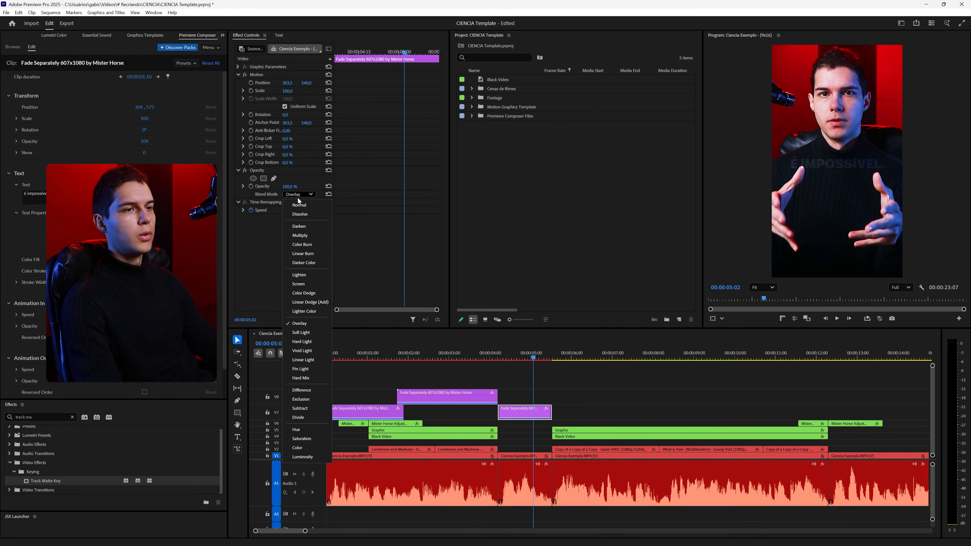
{"action": "left_click", "coordinate": [315, 365]}
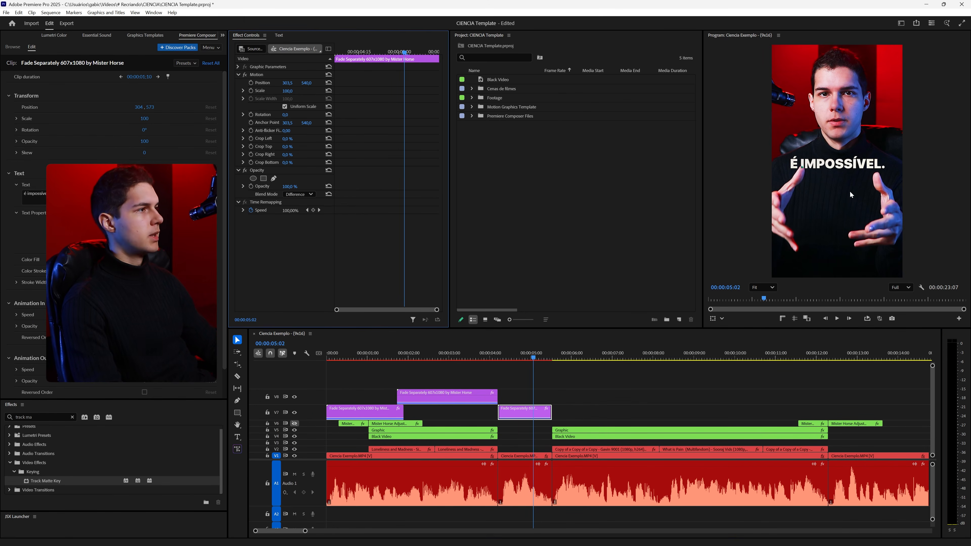
{"action": "mouse_move", "coordinate": [521, 357]}
{"action": "left_mouse_down"}
{"action": "mouse_move", "coordinate": [539, 357]}
{"action": "mouse_move", "coordinate": [529, 360]}
{"action": "left_mouse_up"}
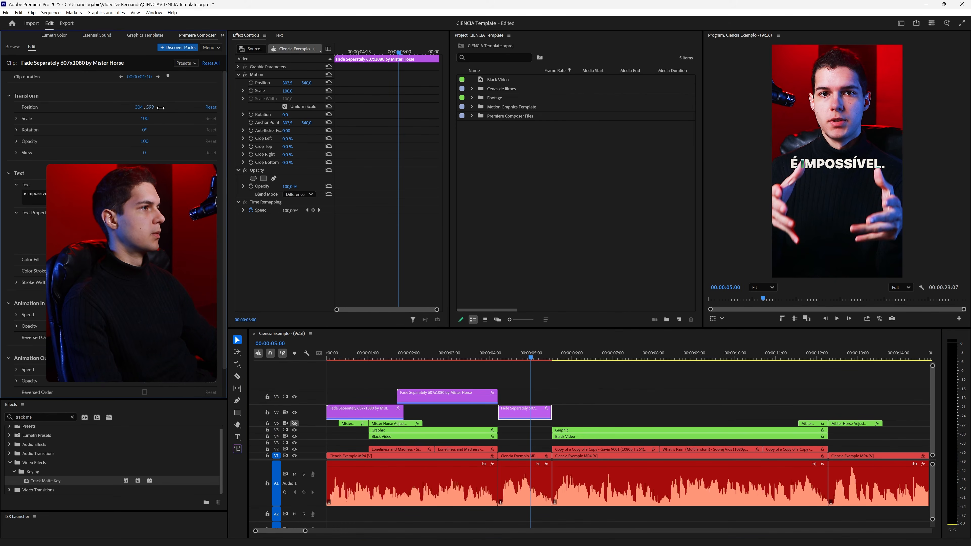
- Lower the "É IMPOSSÍVEL." caption to position 304, 620 and save the project
{"action": "left_click_drag", "start_coordinate": [150, 108], "coordinate": [168, 108]}
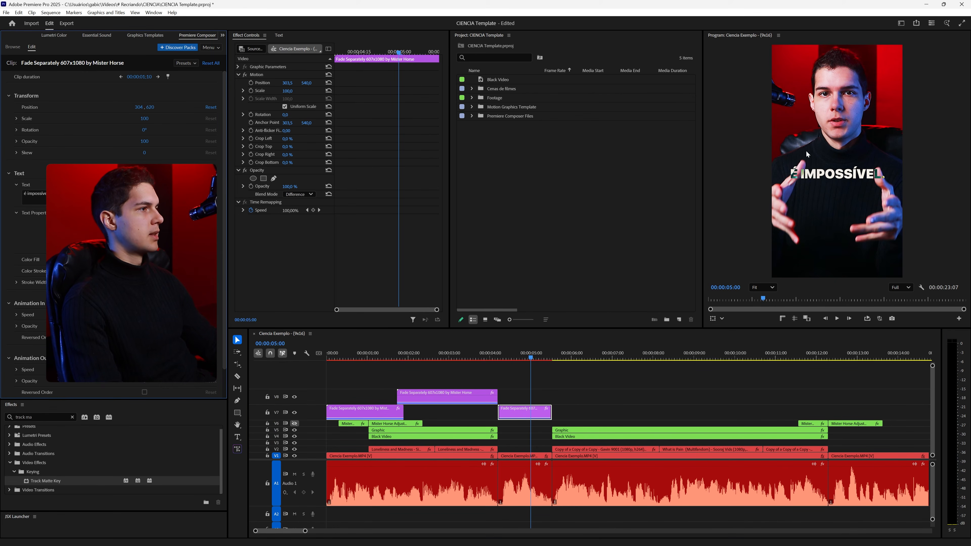
{"action": "left_click", "coordinate": [573, 370]}
{"action": "key", "text": "ctrl+s"}
- Duplicate the film-scene caption into the second film scene and remove the word "fadiga" from the "em estado de fadiga" caption on V9
{"action": "mouse_move", "coordinate": [497, 355]}
{"action": "left_mouse_down"}
{"action": "mouse_move", "coordinate": [582, 352]}
{"action": "mouse_move", "coordinate": [553, 356]}
{"action": "left_mouse_up"}
{"action": "left_click_drag", "start_coordinate": [438, 399], "coordinate": [615, 399]}
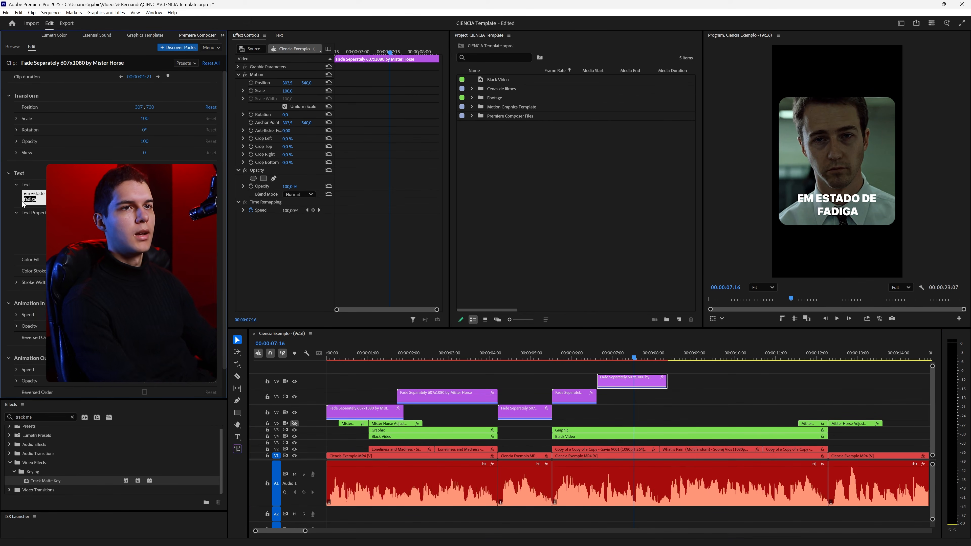
{"action": "key", "text": "BackSpace"}
{"action": "left_click", "coordinate": [612, 397]}
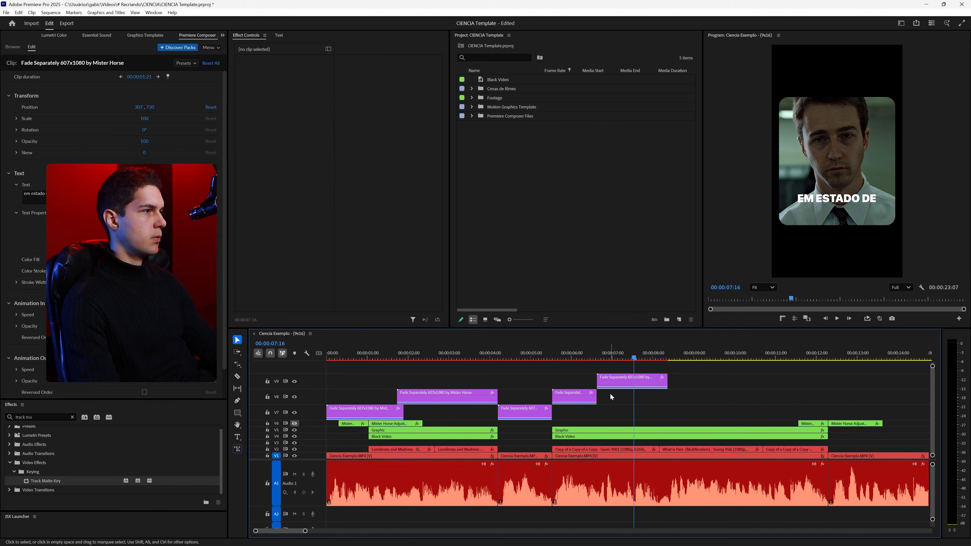
- Duplicate the "em estado de" caption from V9 onto V8 directly beneath it and set the copy's text to "fadiga"
{"action": "left_click_drag", "start_coordinate": [618, 384], "coordinate": [623, 399]}
{"action": "left_click", "coordinate": [69, 196]}
{"action": "key", "text": "ctrl+a"}
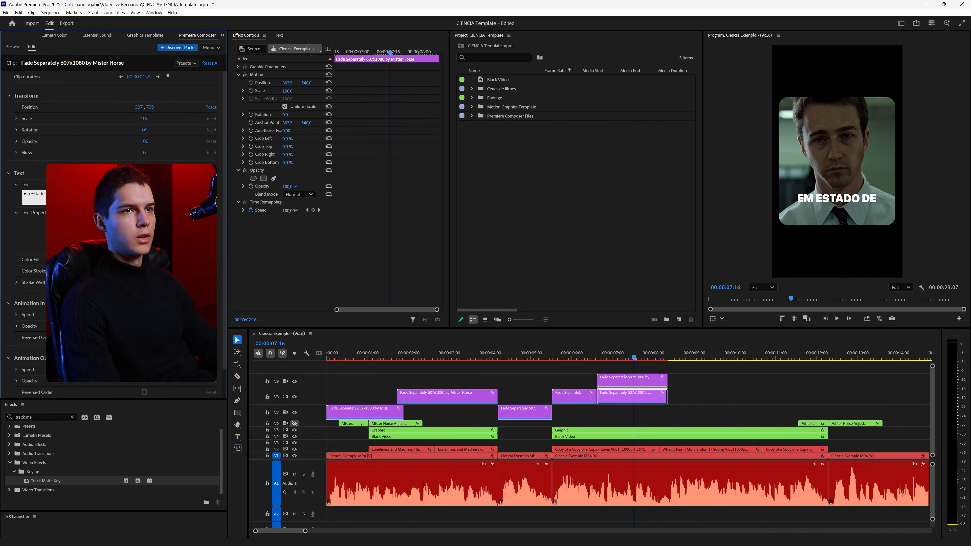
{"action": "type", "text": "fadiga"}
{"action": "left_click", "coordinate": [35, 215]}
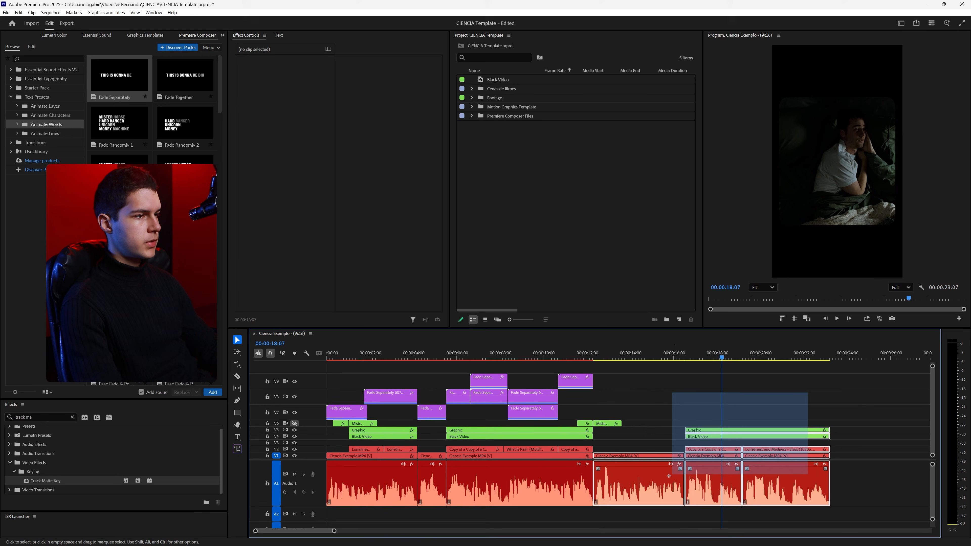
- Delete all clips after 00:00:12:09 from the sequence and save the project
{"action": "left_click_drag", "start_coordinate": [672, 473], "coordinate": [611, 516]}
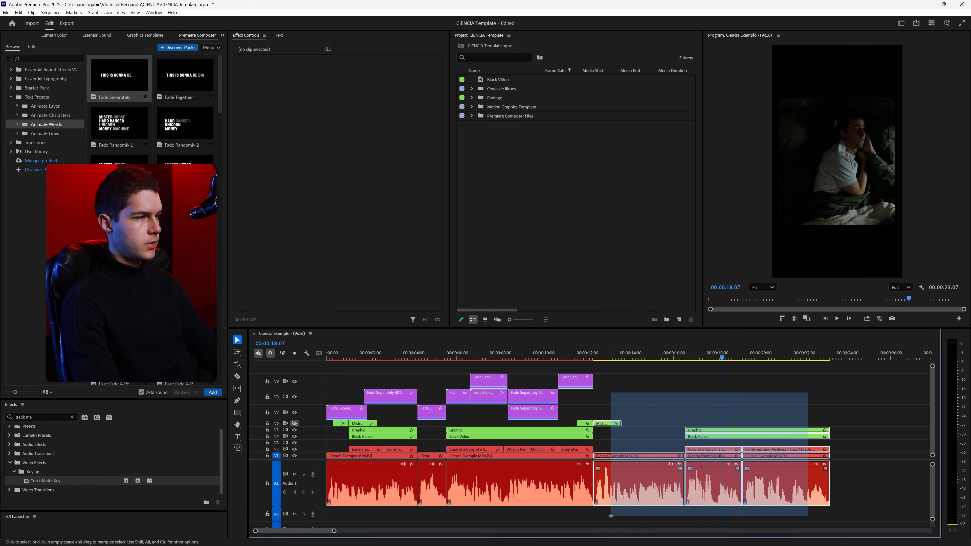
{"action": "key", "text": "Delete"}
{"action": "key", "text": "ctrl+s"}
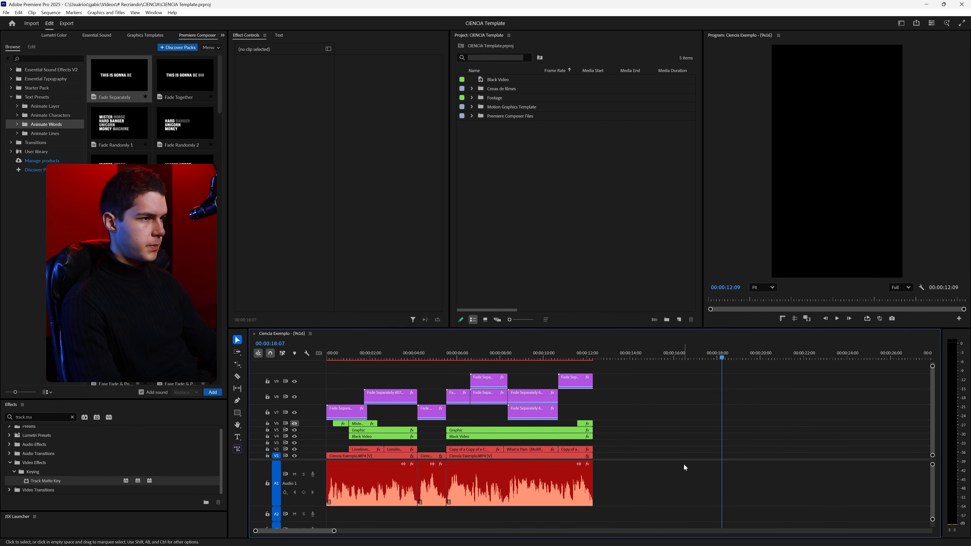
- Return the playhead to the sequence start, collapse caption tracks V7 to V9, fit the clips in view and save the project
{"action": "left_click_drag", "start_coordinate": [469, 359], "coordinate": [344, 357]}
{"action": "key", "text": "equal"}
{"action": "key", "text": "ctrl+s"}
{"action": "left_click", "coordinate": [385, 378]}
{"action": "key", "text": "ctrl+s"}
{"action": "left_click", "coordinate": [369, 371]}
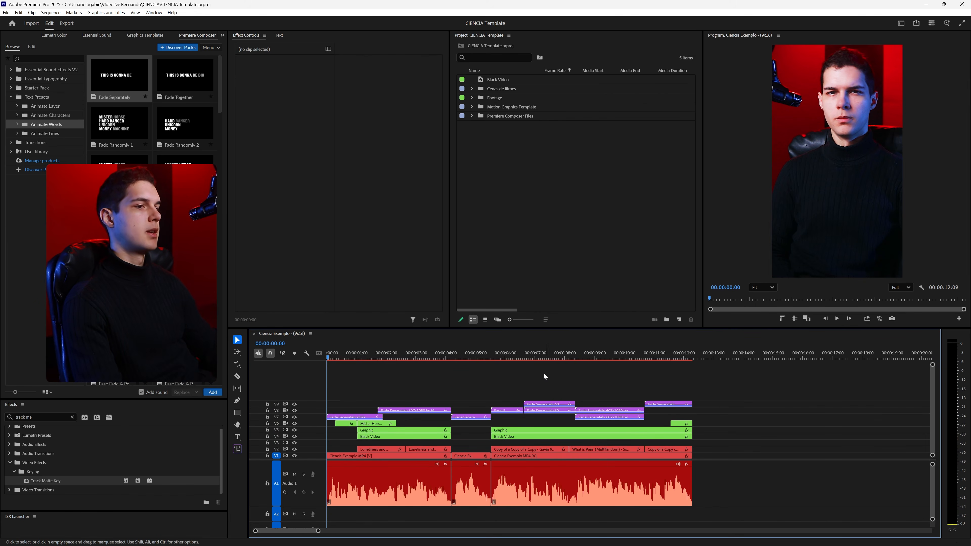
- Scrub through the edit up to 00:00:05:11, reduce the audio track height and save the project
{"action": "left_click", "coordinate": [346, 356]}
{"action": "left_click_drag", "start_coordinate": [346, 355], "coordinate": [486, 356]}
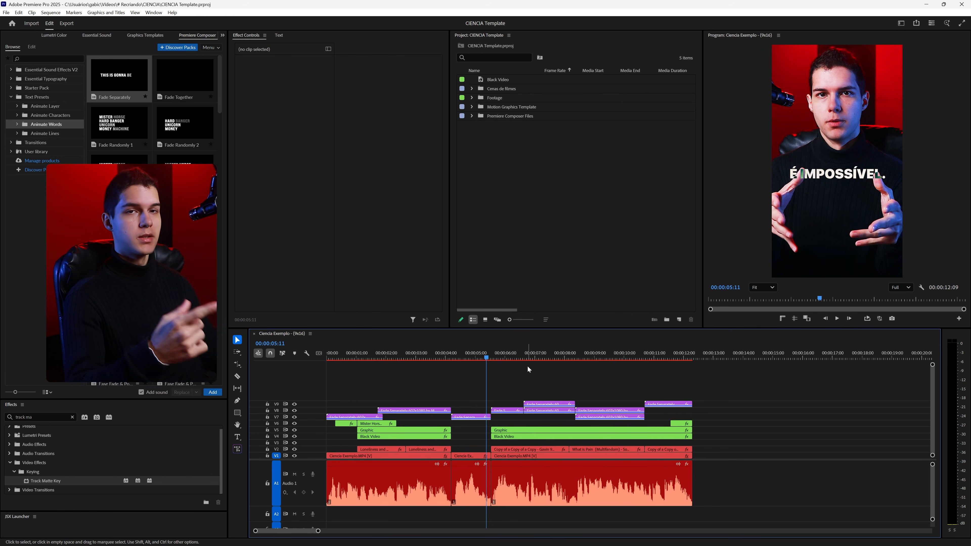
{"action": "scroll", "coordinate": [316, 473], "scroll_direction": "down", "scroll_amount": 6}
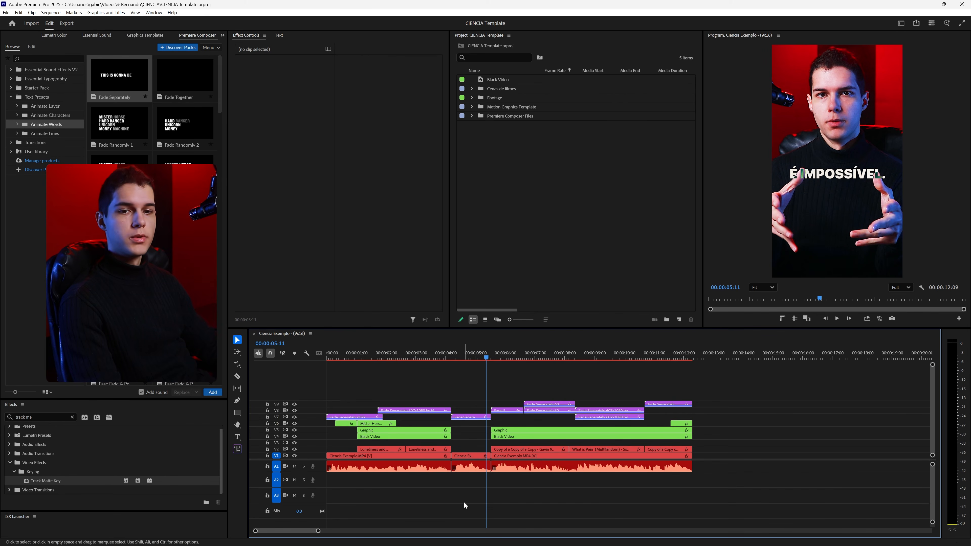
{"action": "key", "text": "ctrl+s"}
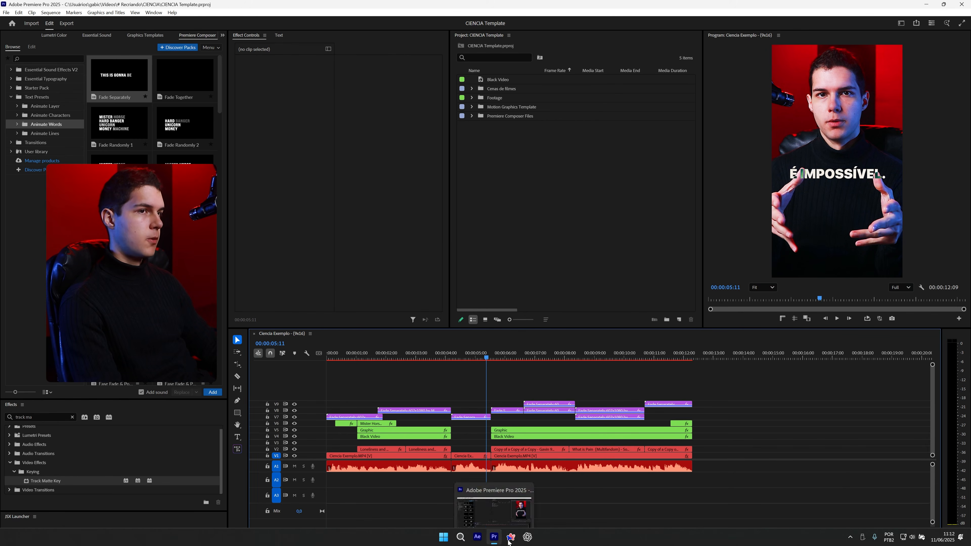
- Switch to the web browser and open youtube.com in a new tab
{"action": "left_click", "coordinate": [494, 538]}
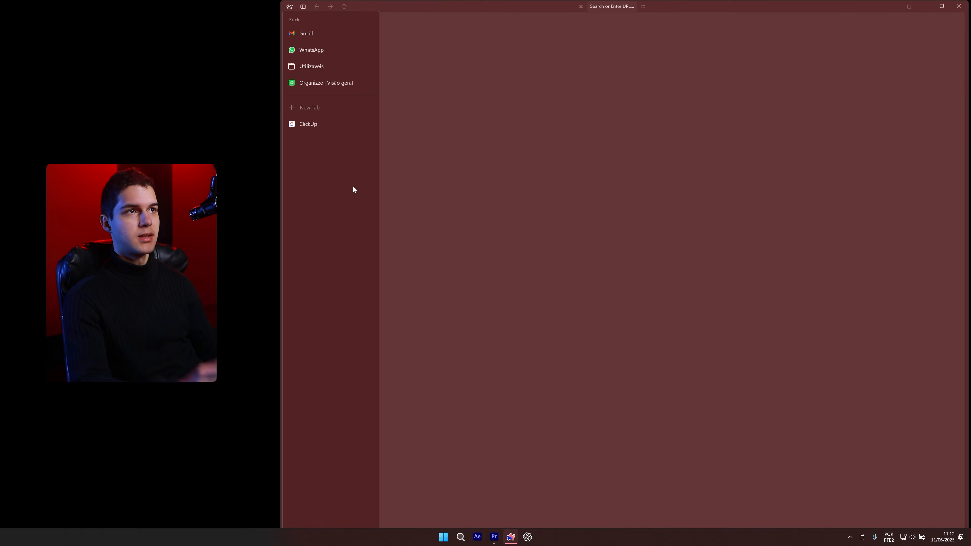
{"action": "key", "text": "ctrl+t"}
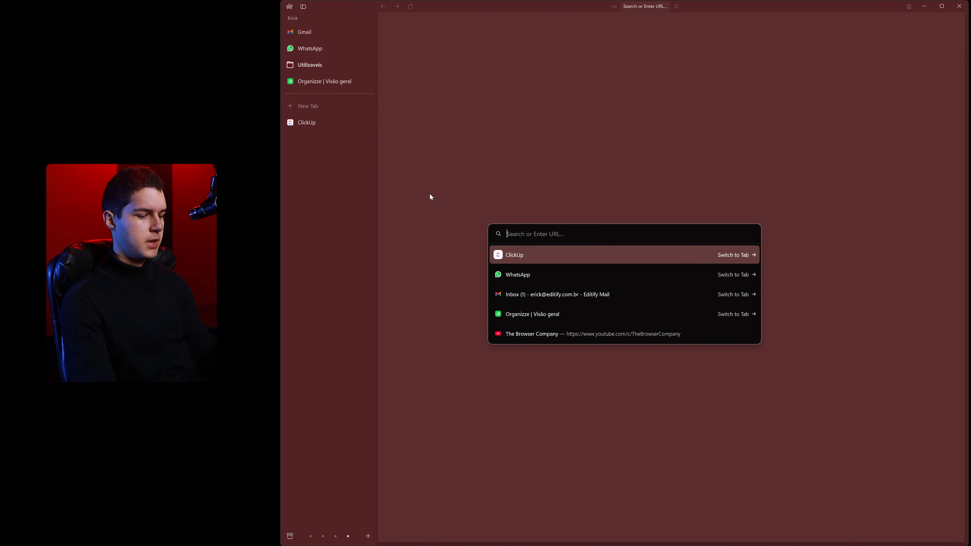
{"action": "type", "text": "youtube.com"}
{"action": "key", "text": "Return"}
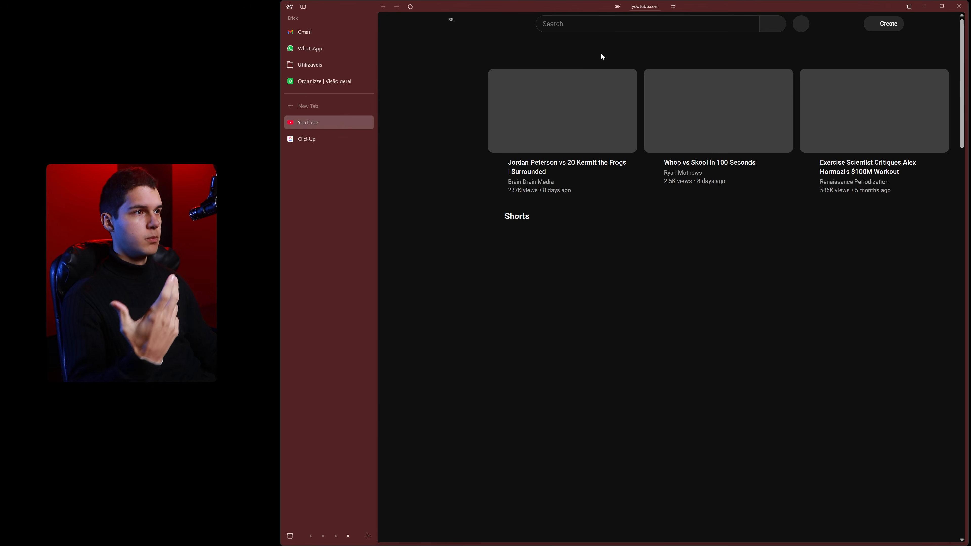
- Search YouTube for "radiohead sad movie song"
{"action": "left_click", "coordinate": [639, 24]}
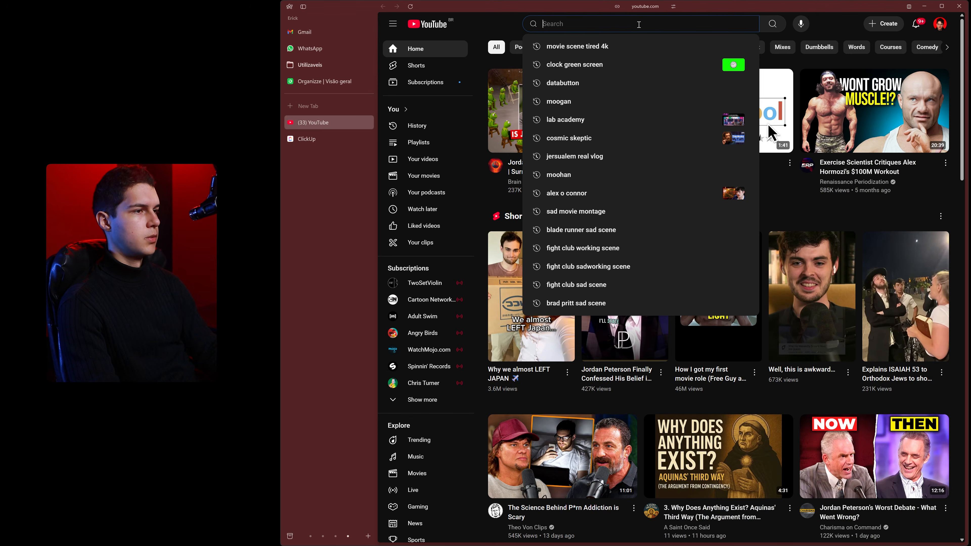
{"action": "type", "text": "radiohead sad "}
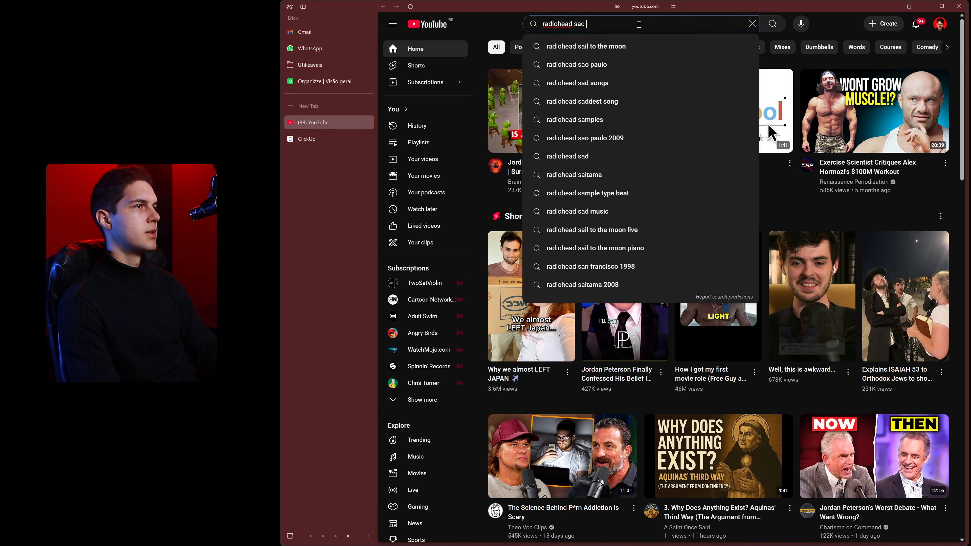
{"action": "type", "text": "movie song"}
{"action": "key", "text": "Return"}
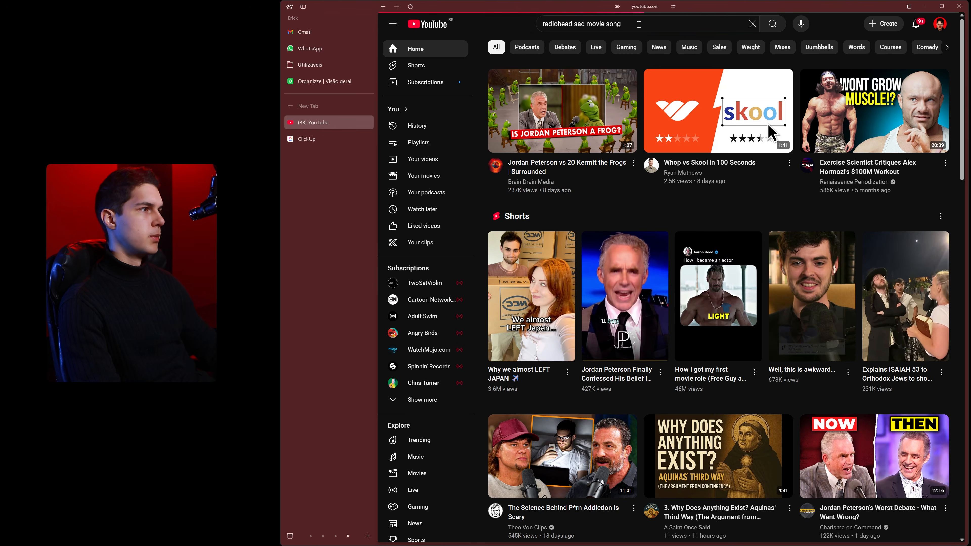
- Open Radiohead's "Exit Music (For A Film)" and preview the song up to 2:56
{"action": "left_click", "coordinate": [607, 84]}
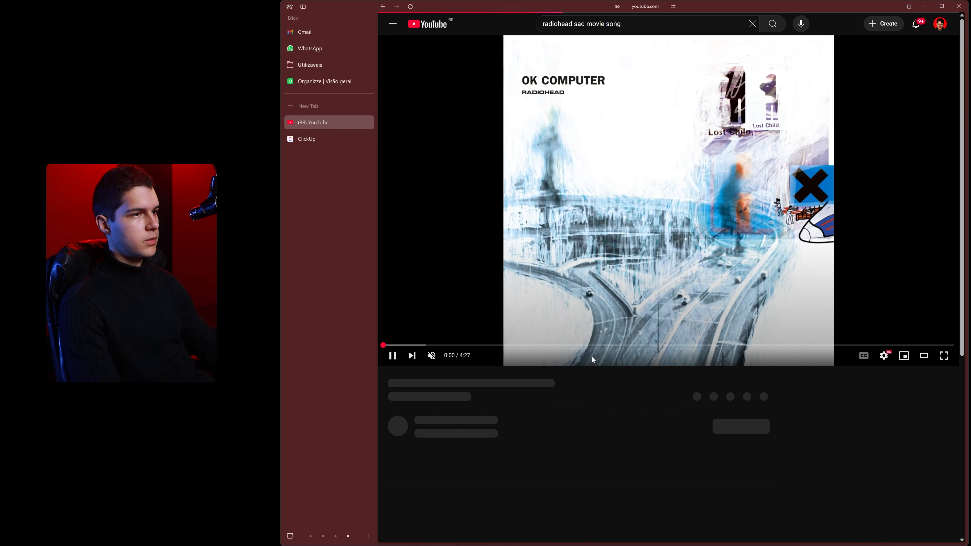
{"action": "left_click", "coordinate": [435, 345]}
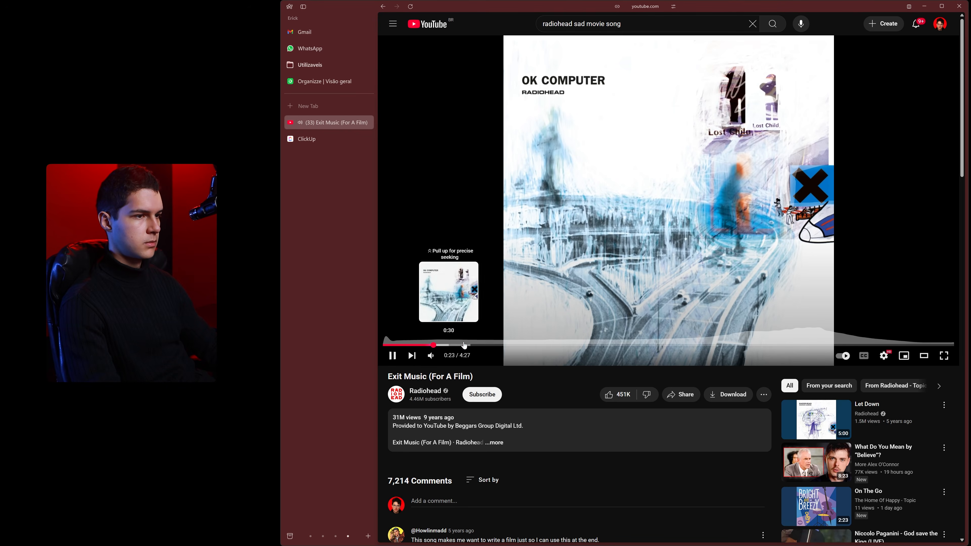
{"action": "left_click_drag", "start_coordinate": [514, 345], "coordinate": [761, 314]}
- Copy the song video's URL and start entering a new web address
{"action": "left_click", "coordinate": [618, 7]}
{"action": "left_click", "coordinate": [645, 7]}
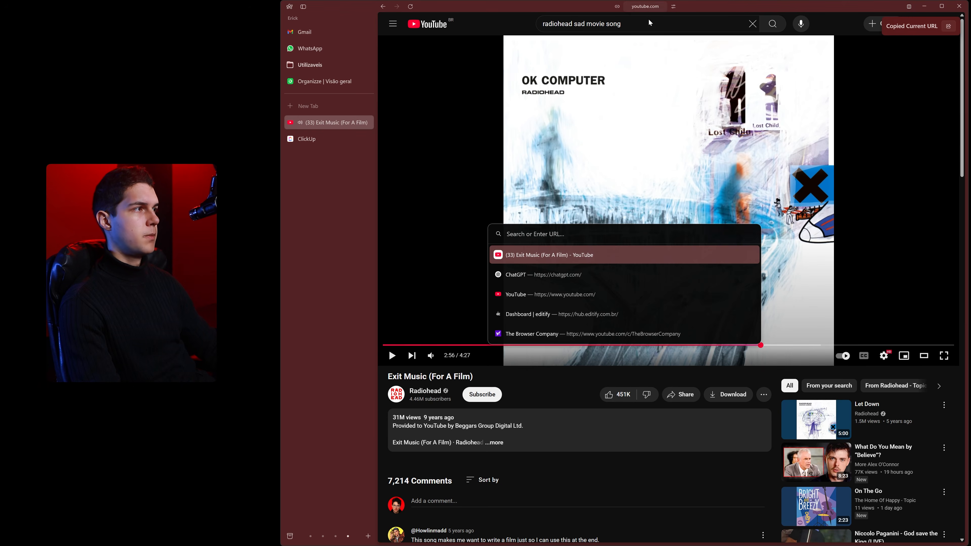
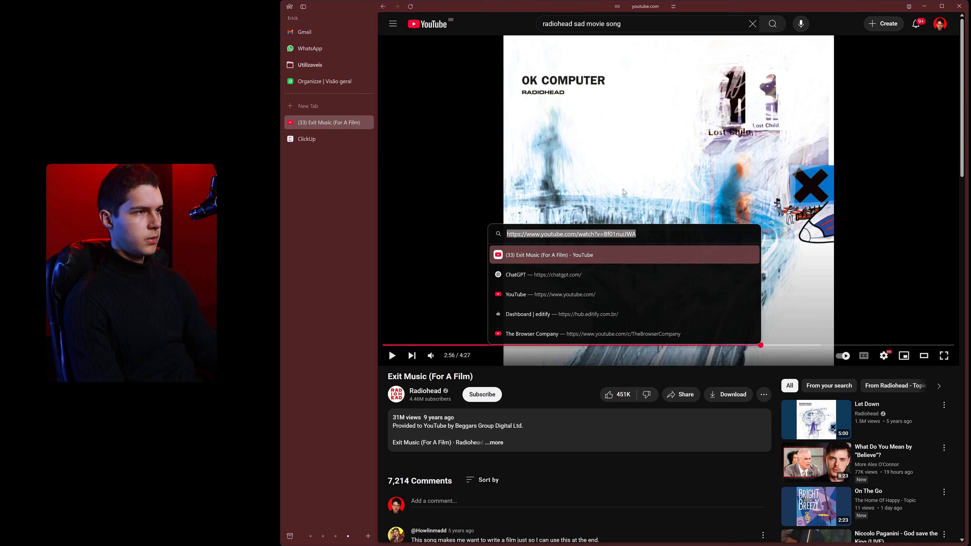
{"action": "type", "text": "y"}
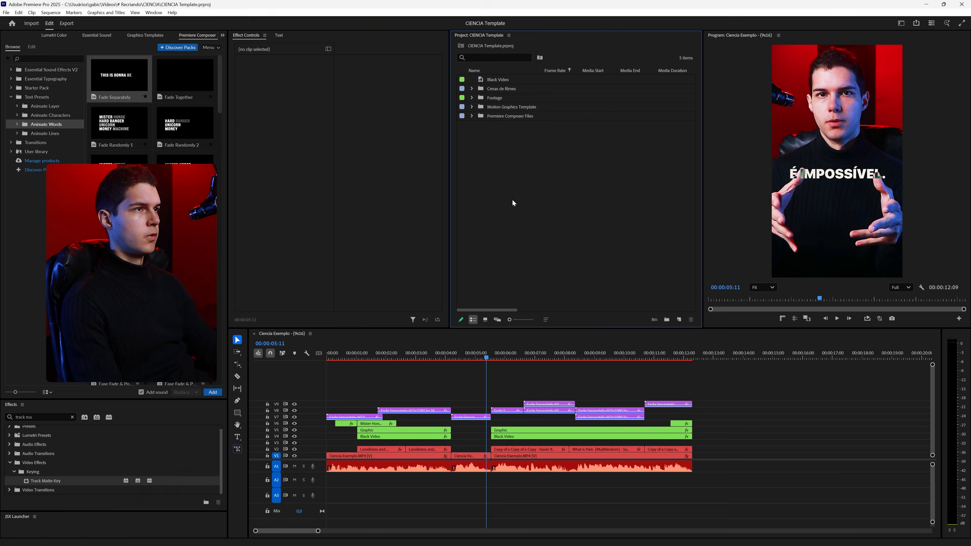
- Back in Premiere Pro, import "Exit Music (For A Film).mp3" from Downloads and place it on audio track A2
{"action": "key", "text": "ctrl+i"}
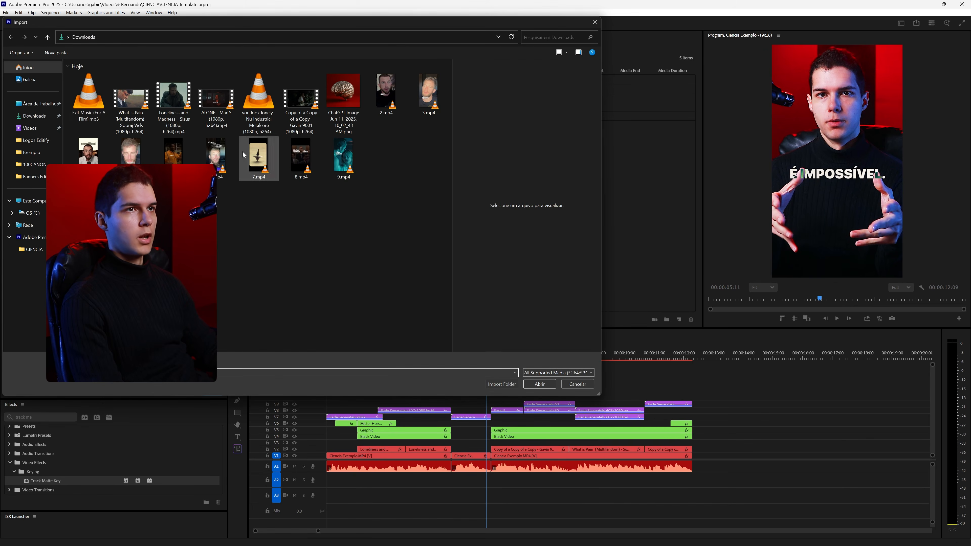
{"action": "left_click", "coordinate": [89, 102]}
{"action": "left_click_drag", "start_coordinate": [512, 125], "coordinate": [577, 482]}
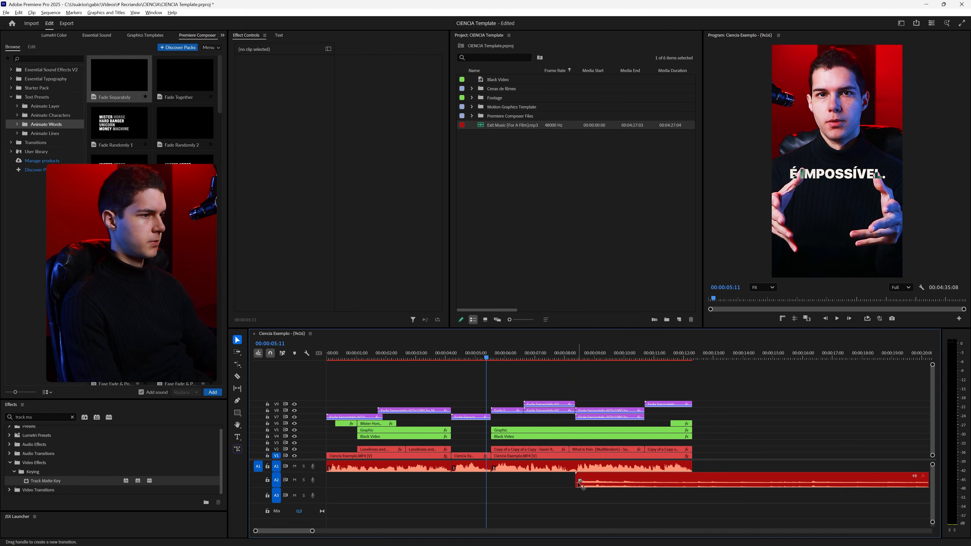
- Trim the song on A2 to a loud passage and fit it from the sequence start to 00:00:12:09
{"action": "scroll", "coordinate": [575, 488], "scroll_direction": "down", "scroll_amount": 8}
{"action": "scroll", "coordinate": [567, 487], "scroll_direction": "down", "scroll_amount": 3}
{"action": "left_click_drag", "start_coordinate": [344, 483], "coordinate": [414, 484]}
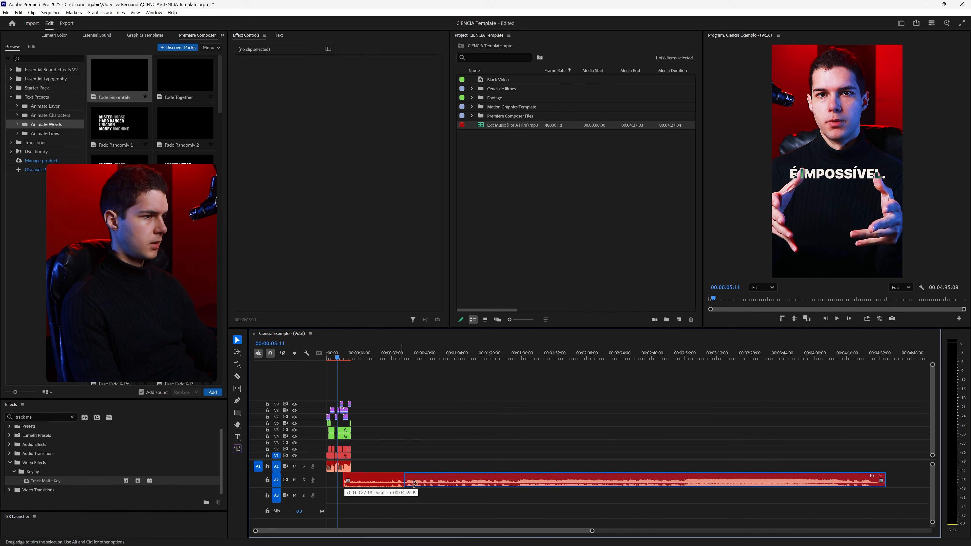
{"action": "left_click_drag", "start_coordinate": [659, 493], "coordinate": [351, 480]}
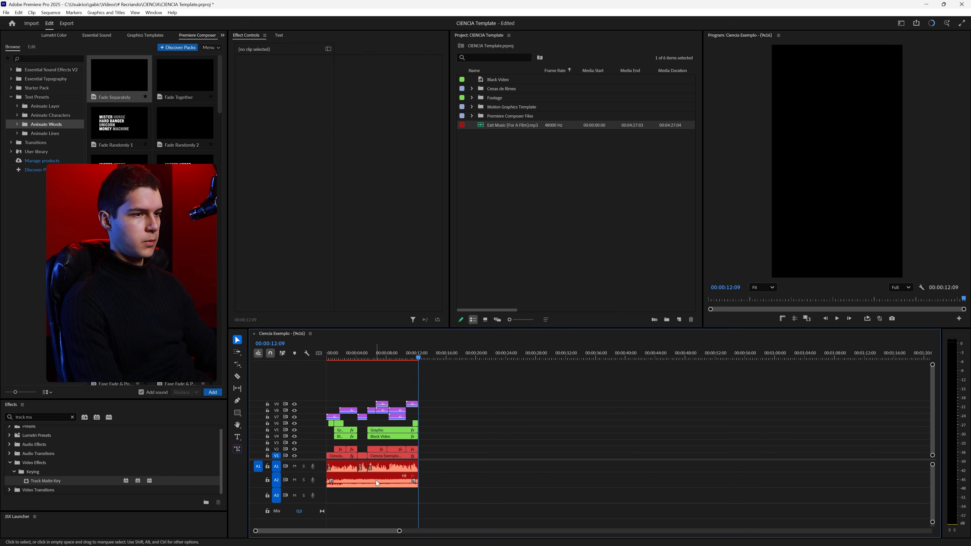
- Lower the audio gain of the song on A2 by 20 dB and adjust its gain a second time
{"action": "right_click", "coordinate": [375, 481]}
{"action": "left_click", "coordinate": [400, 370]}
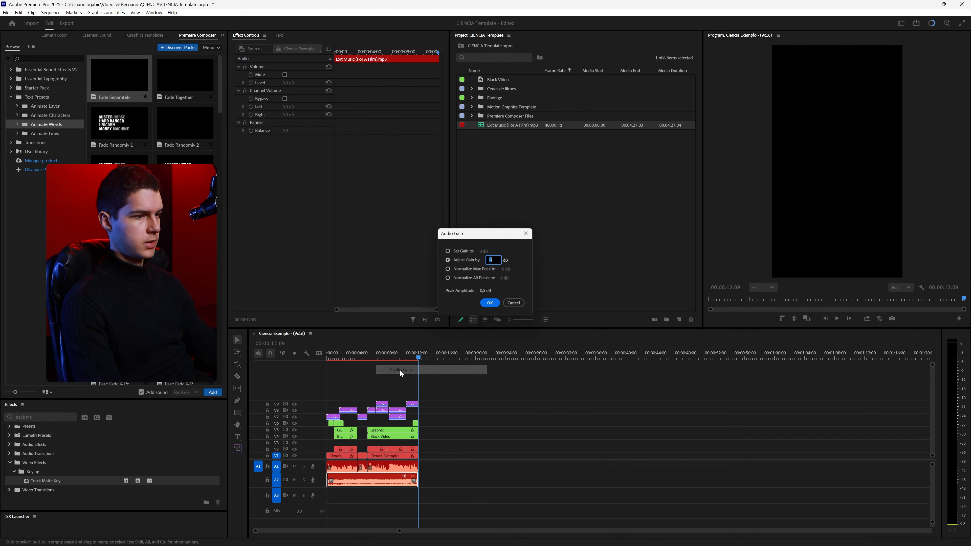
{"action": "key", "text": "Return"}
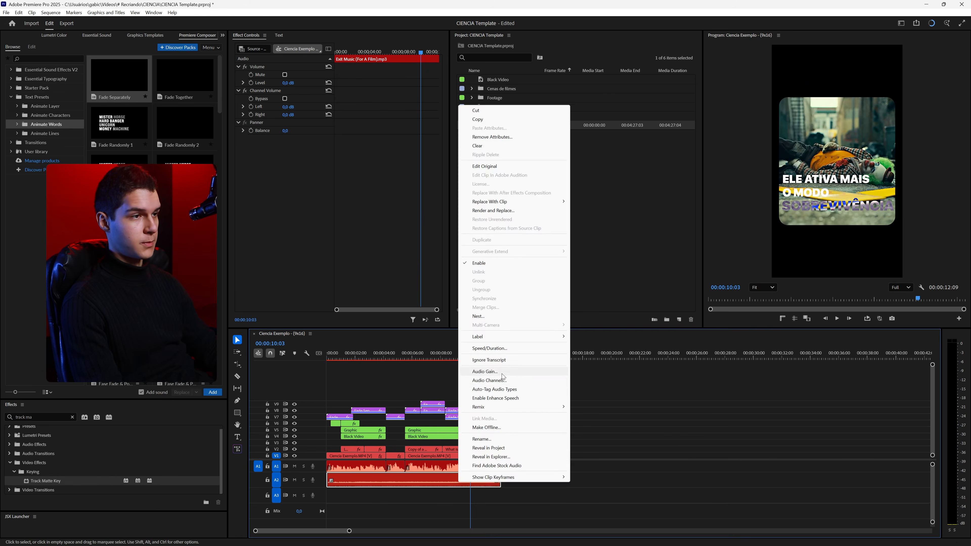
{"action": "left_click", "coordinate": [527, 381]}
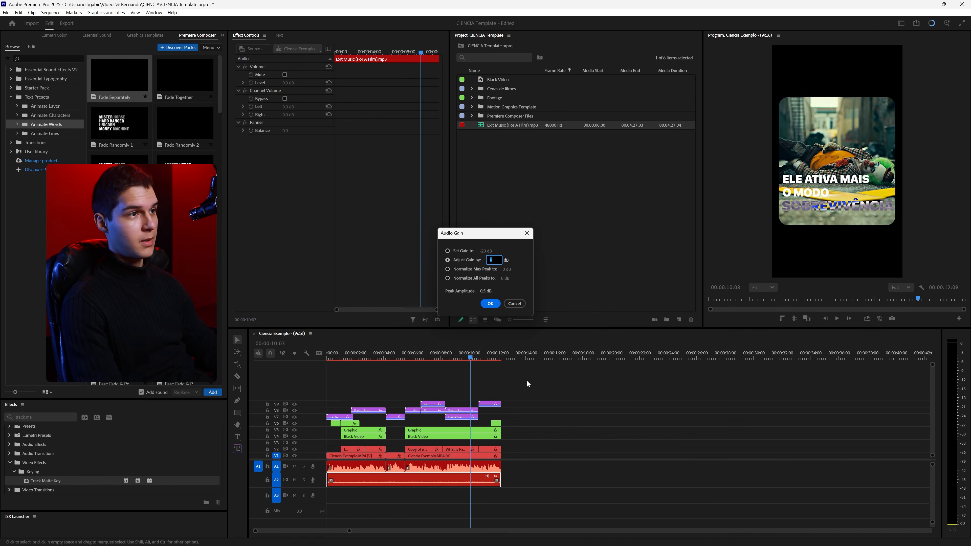
{"action": "key", "text": "Return"}
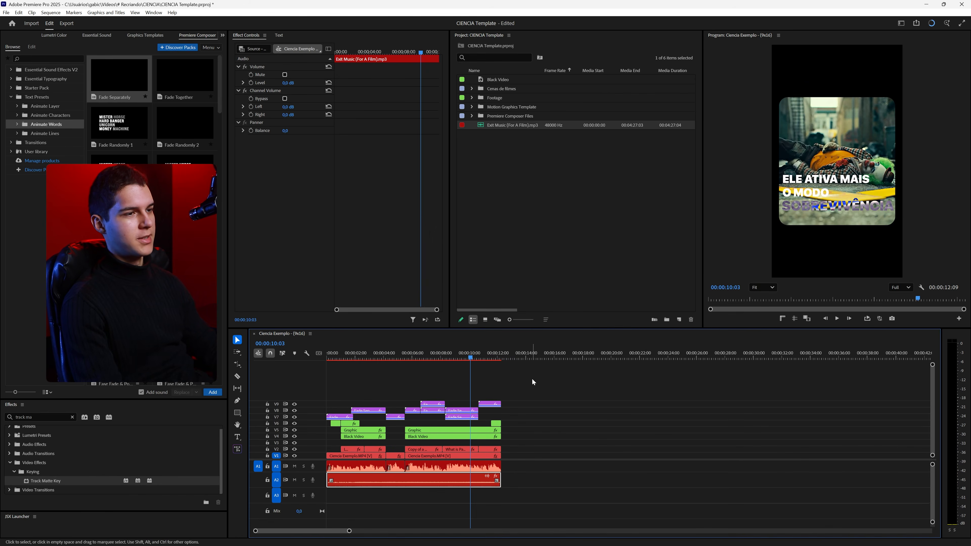
{"action": "left_click", "coordinate": [580, 411]}
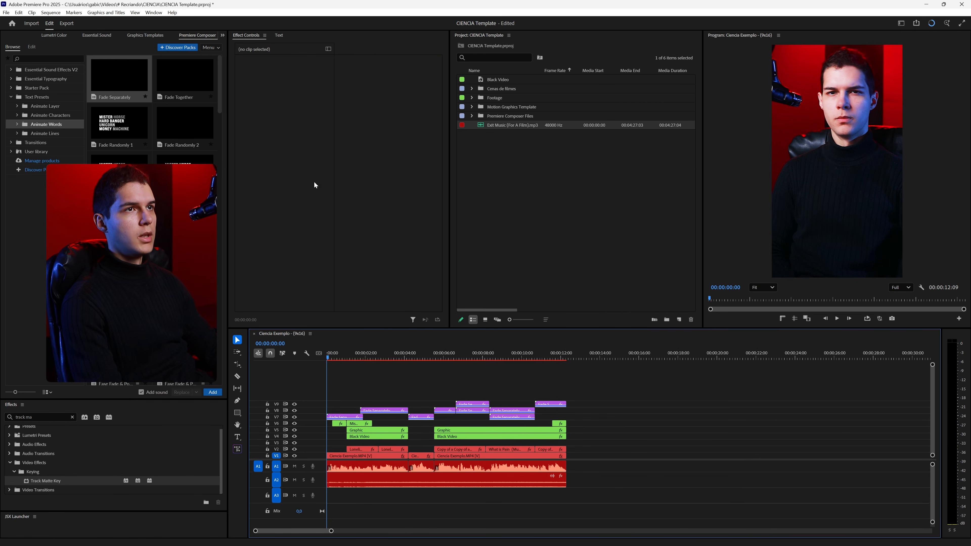
- Place the Hissing Approach 01 sound from the Approach category of Essential Sound Effects V2 on audio track A3
{"action": "left_click", "coordinate": [11, 98]}
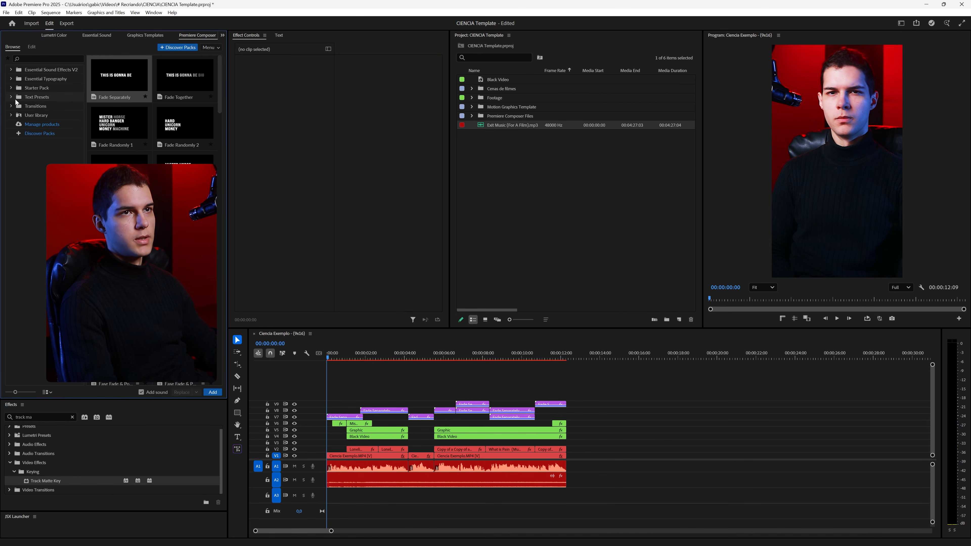
{"action": "left_click", "coordinate": [11, 70]}
{"action": "left_click", "coordinate": [49, 73]}
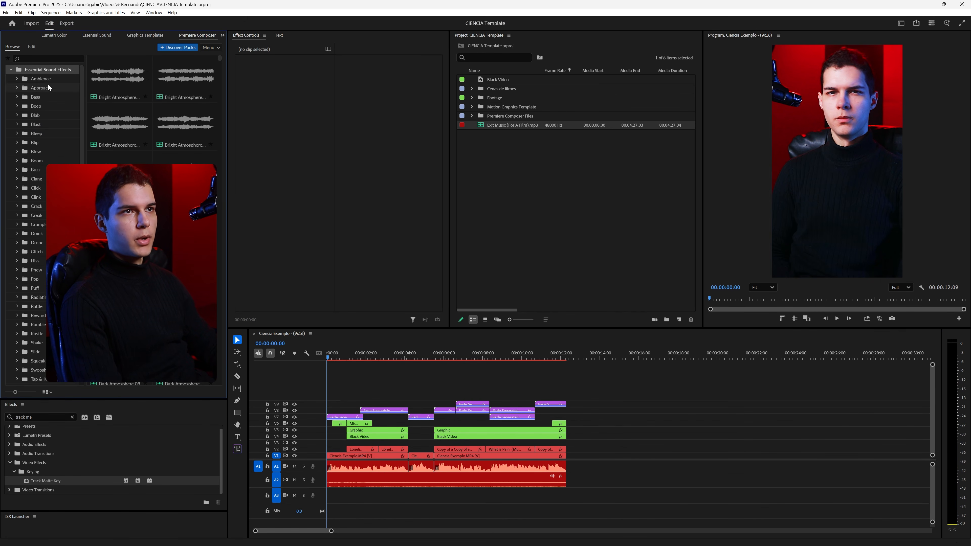
{"action": "left_click", "coordinate": [47, 85]}
{"action": "left_click_drag", "start_coordinate": [511, 116], "coordinate": [337, 501]}
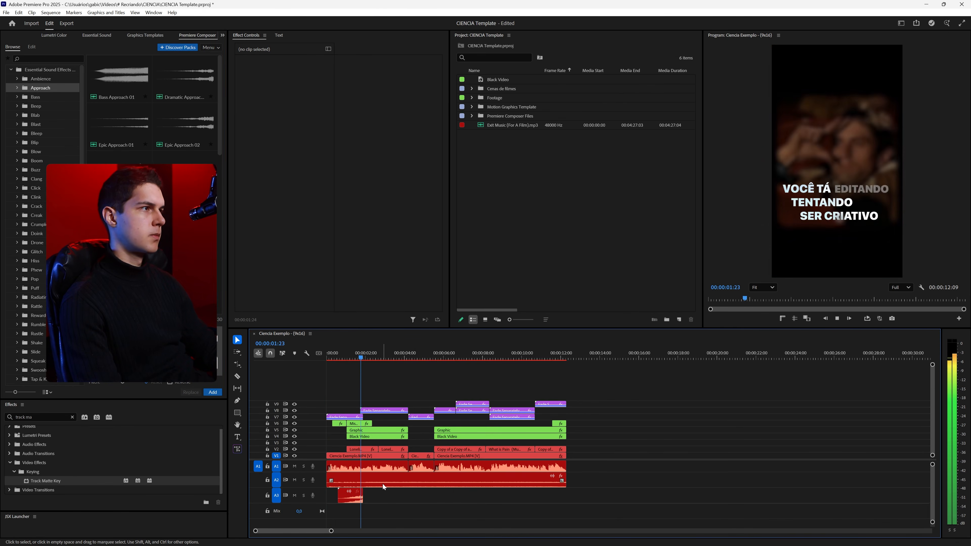
- Move the Hissing Approach 01 clip on A3 to the sequence start and play back the opening
{"action": "key", "text": "space"}
{"action": "left_click_drag", "start_coordinate": [356, 496], "coordinate": [345, 496]}
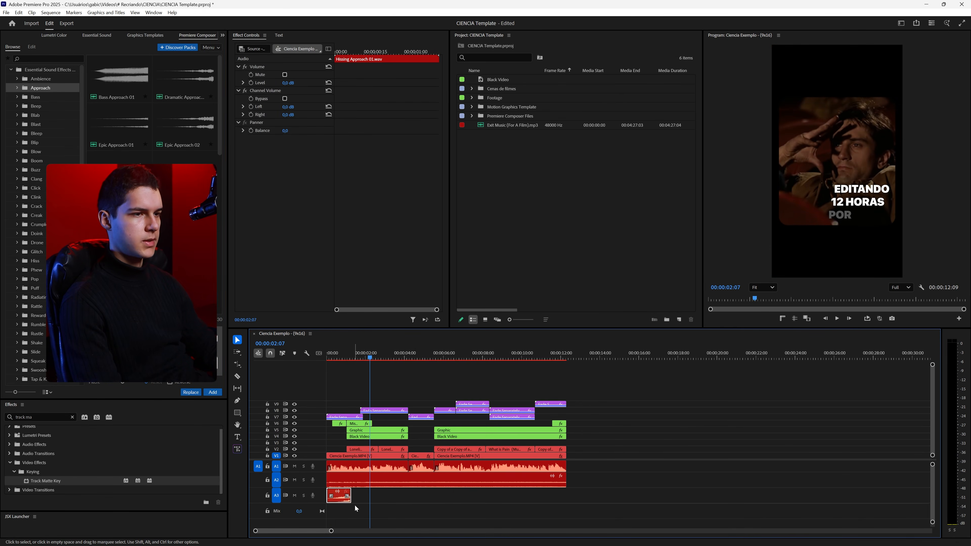
{"action": "left_click", "coordinate": [340, 359]}
{"action": "key", "text": "space"}
- Cut the song on A2 at 00:00:02:00, delete its opening part and shift the rest to the sequence start
{"action": "left_click", "coordinate": [348, 481]}
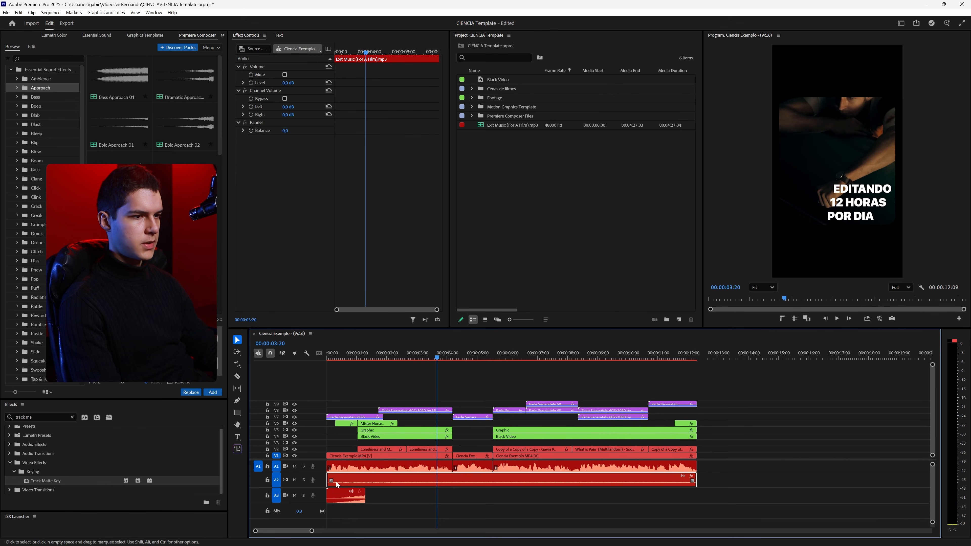
{"action": "scroll", "coordinate": [305, 481], "scroll_direction": "up", "scroll_amount": 3}
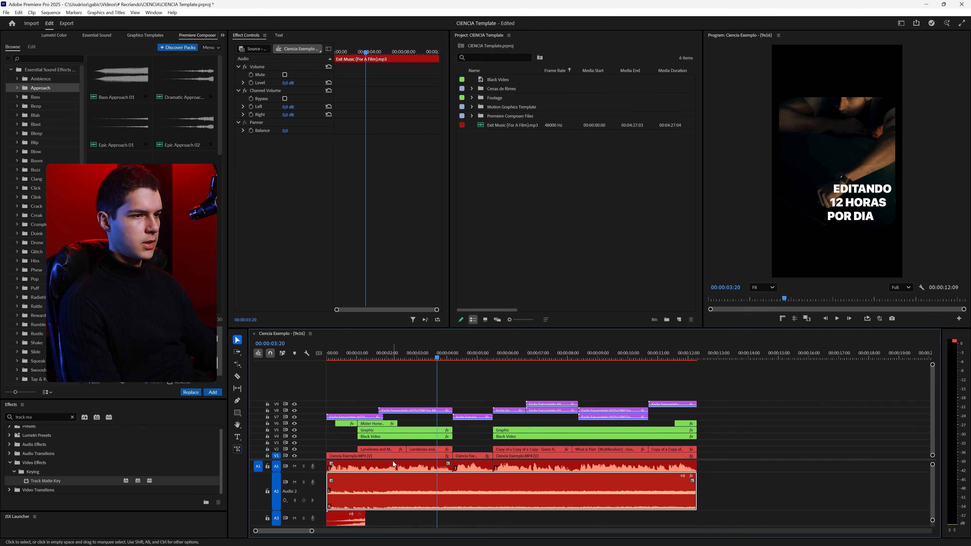
{"action": "left_click_drag", "start_coordinate": [374, 355], "coordinate": [386, 355]}
{"action": "key", "text": "ctrl+k"}
{"action": "key", "text": "Delete"}
{"action": "left_click", "coordinate": [399, 503]}
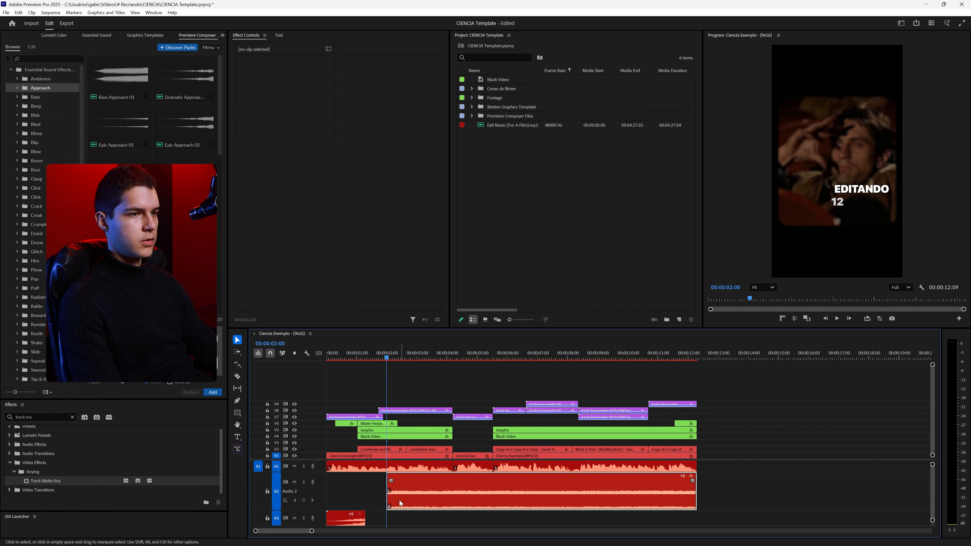
{"action": "left_click_drag", "start_coordinate": [401, 504], "coordinate": [328, 496]}
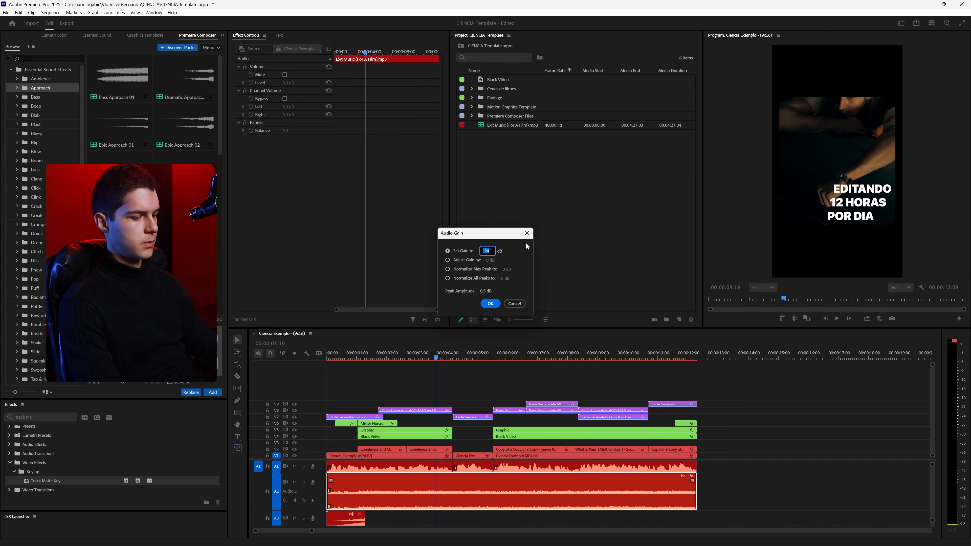
- Adjust the absolute audio gain of the song on A2 and play back the mix
{"action": "key", "text": "Return"}
{"action": "key", "text": "space"}
{"action": "left_click", "coordinate": [805, 444]}
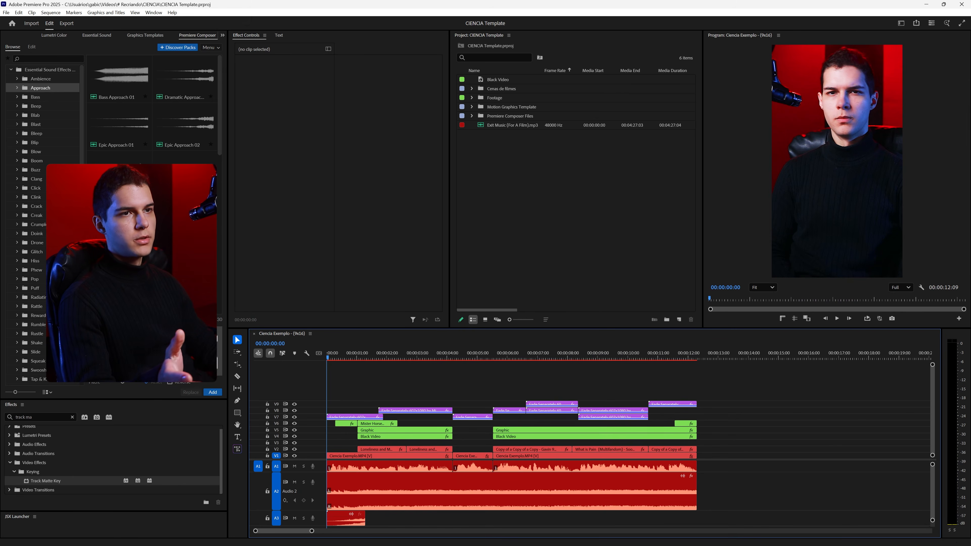
- Look over the Click sound effects and scrub through the whole sequence to 00:00:12:17
{"action": "left_click", "coordinate": [42, 189]}
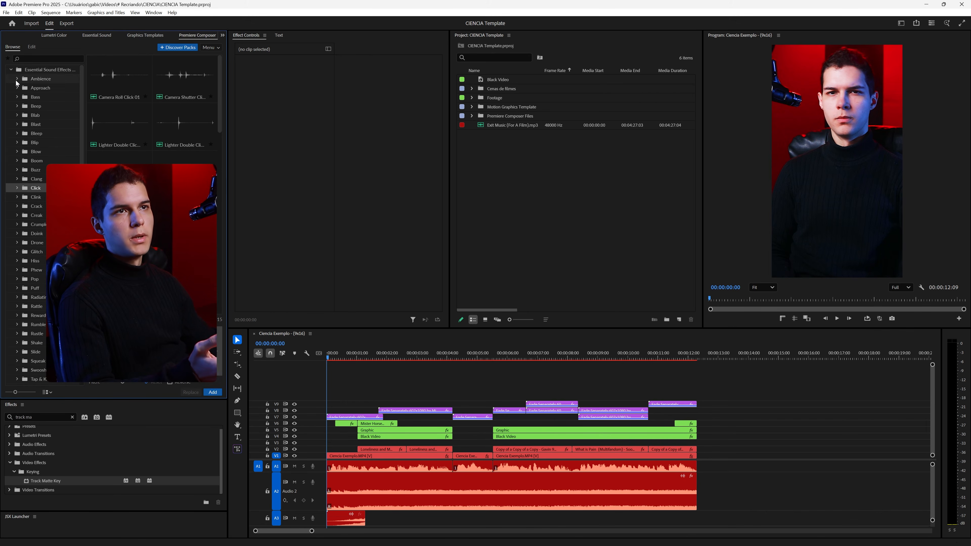
{"action": "left_click", "coordinate": [11, 71]}
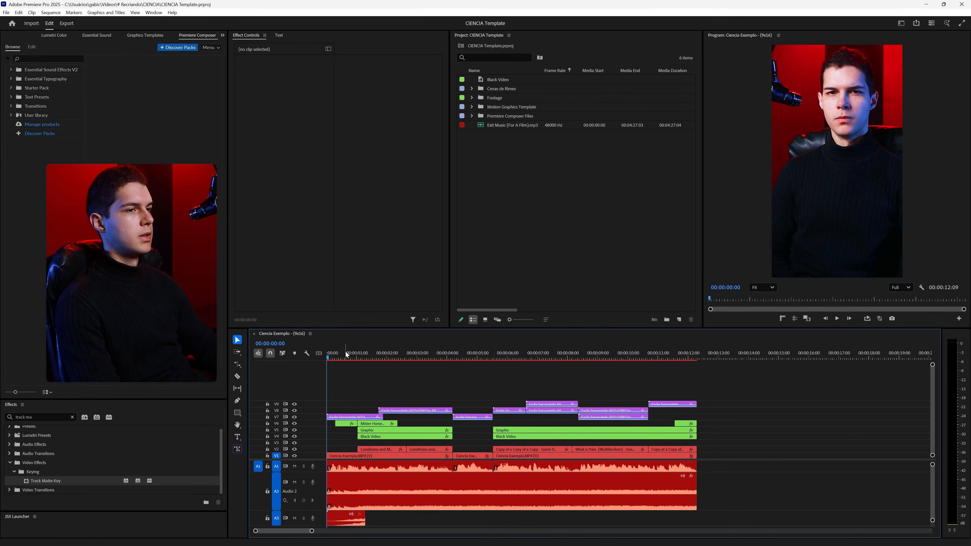
{"action": "left_click_drag", "start_coordinate": [347, 354], "coordinate": [703, 377]}
- Move "Exit Music (For A Film).mp3" from the project root into a bin
{"action": "left_click", "coordinate": [524, 196]}
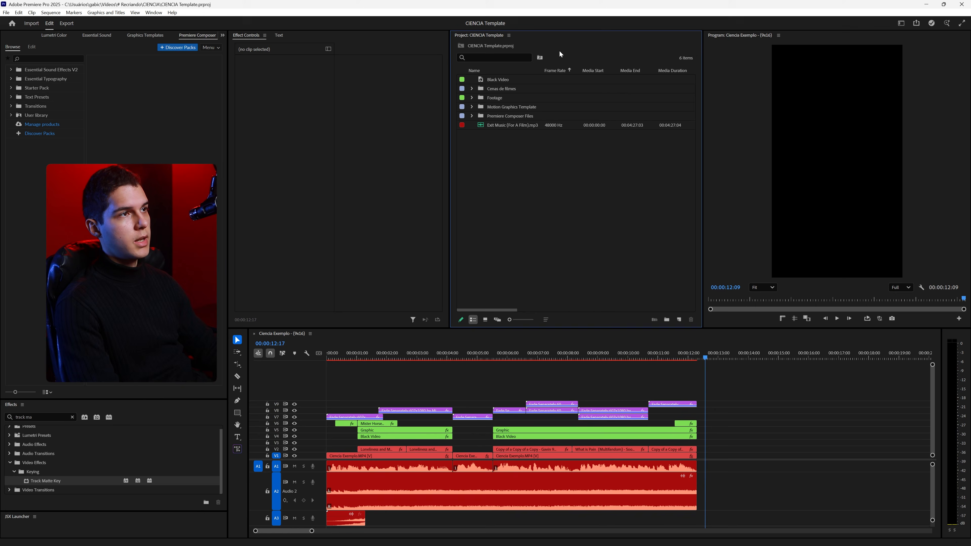
{"action": "left_click", "coordinate": [509, 126]}
{"action": "key", "text": "Delete"}
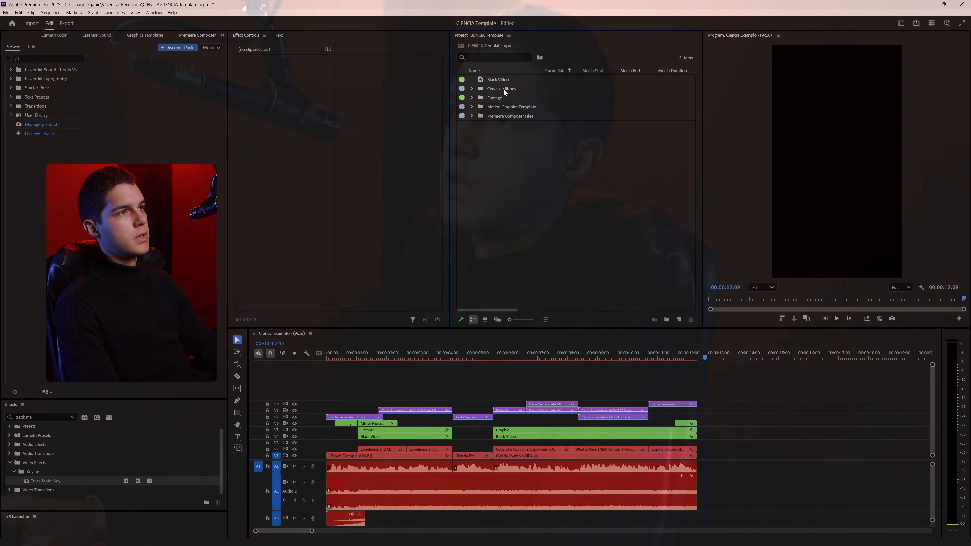